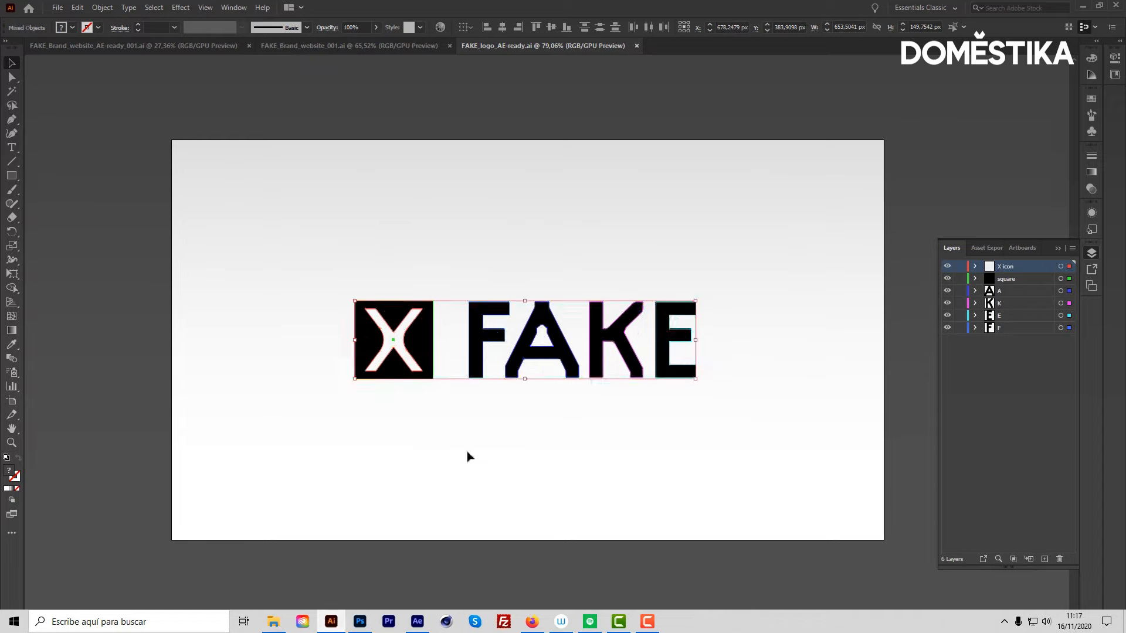
Check that the logo elements are on separate layers by toggling the visibility of the square, A and K layers.
left_click(586, 426)
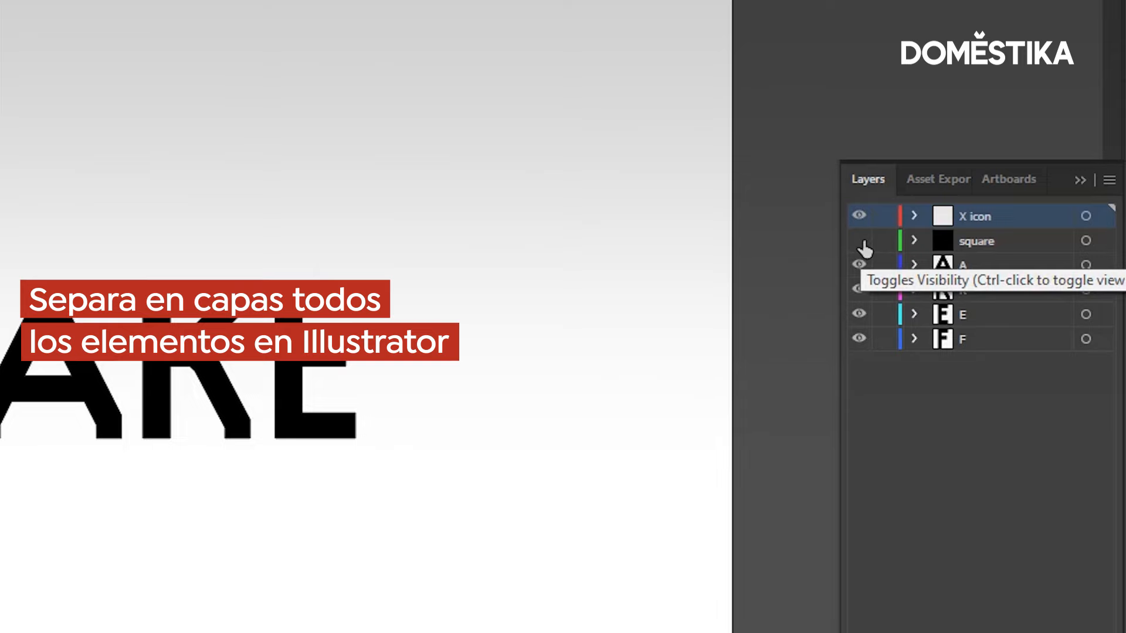
left_click(861, 241)
left_click(861, 266)
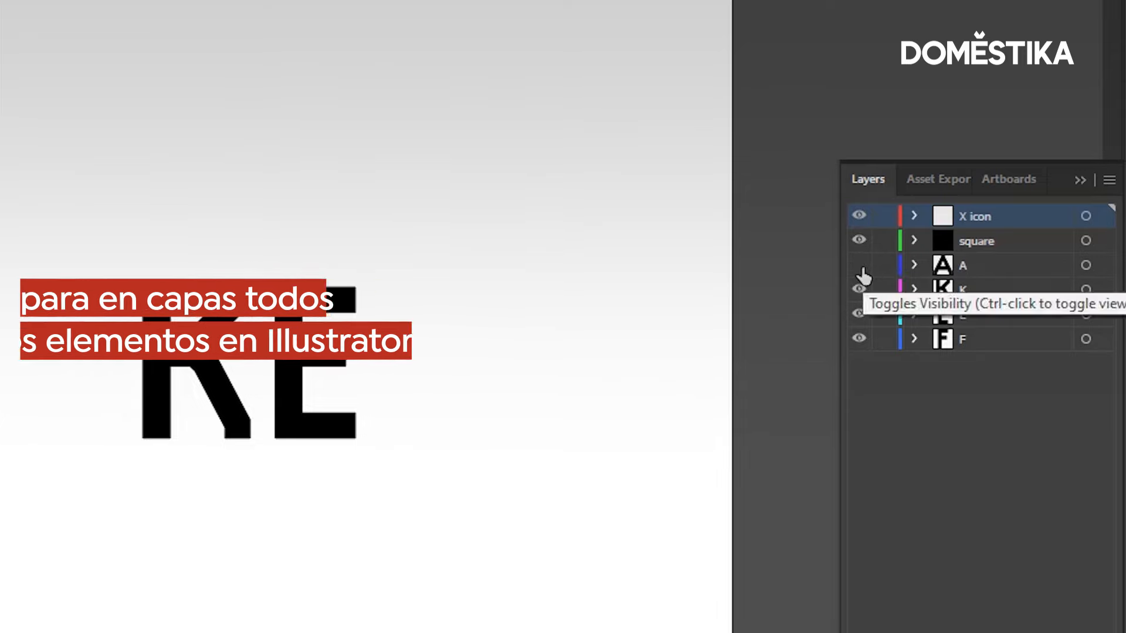
left_click(859, 265)
left_click(858, 290)
left_click(859, 290)
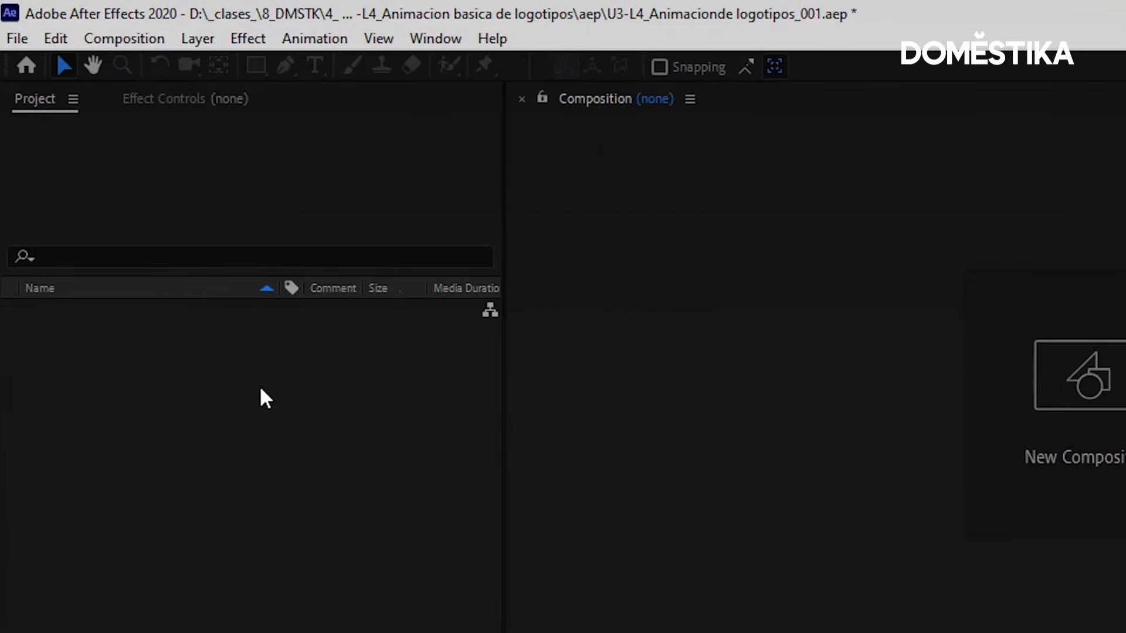
Switch to After Effects, import FAKE_logo_AE-ready as Composition - Retain Layer Sizes, and open the resulting composition.
double_click(222, 378)
left_click(328, 221)
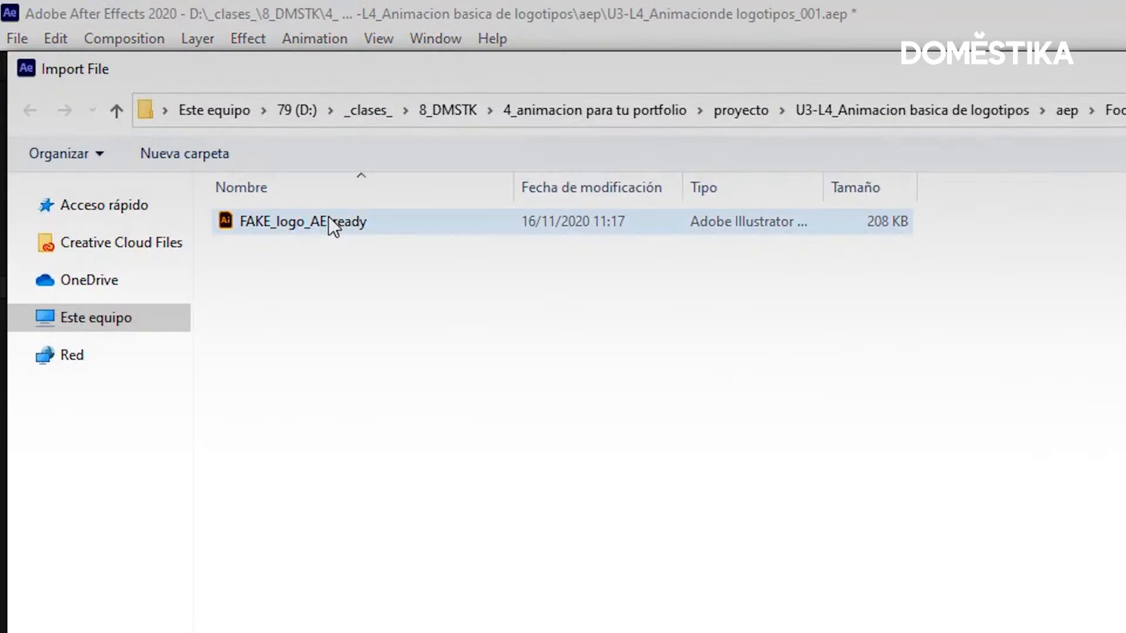
left_click(326, 221)
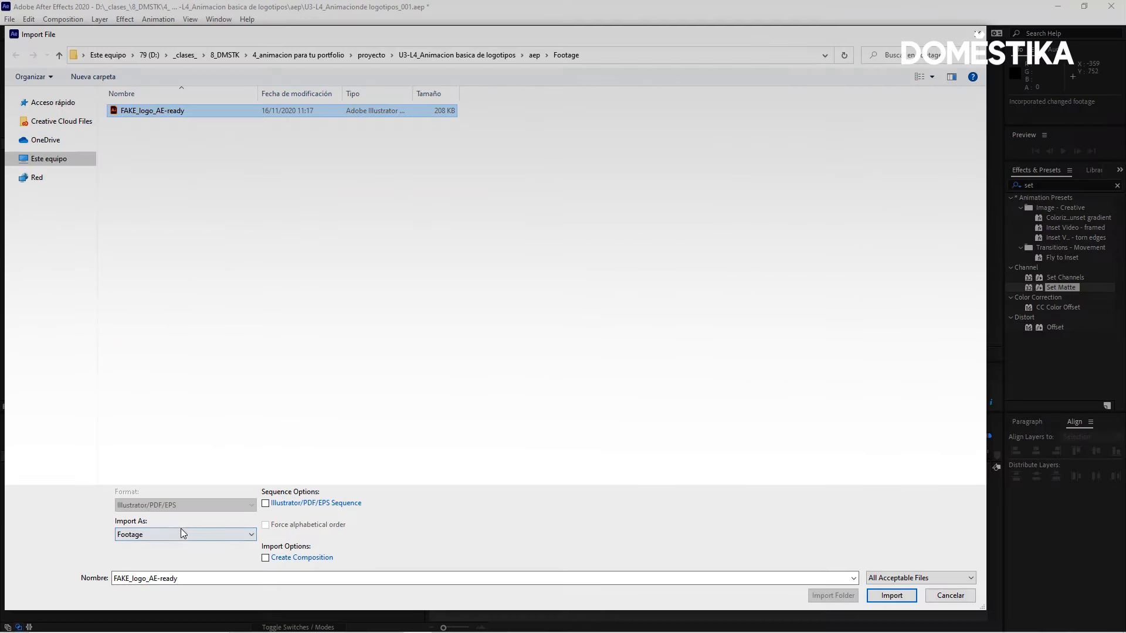
left_click(182, 534)
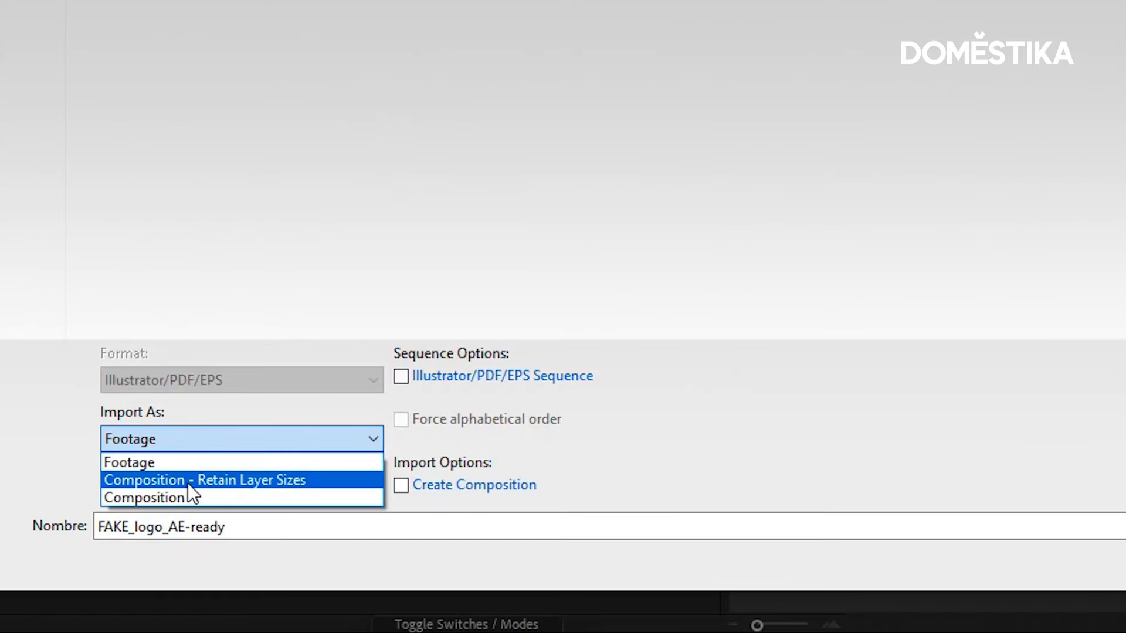
left_click(225, 486)
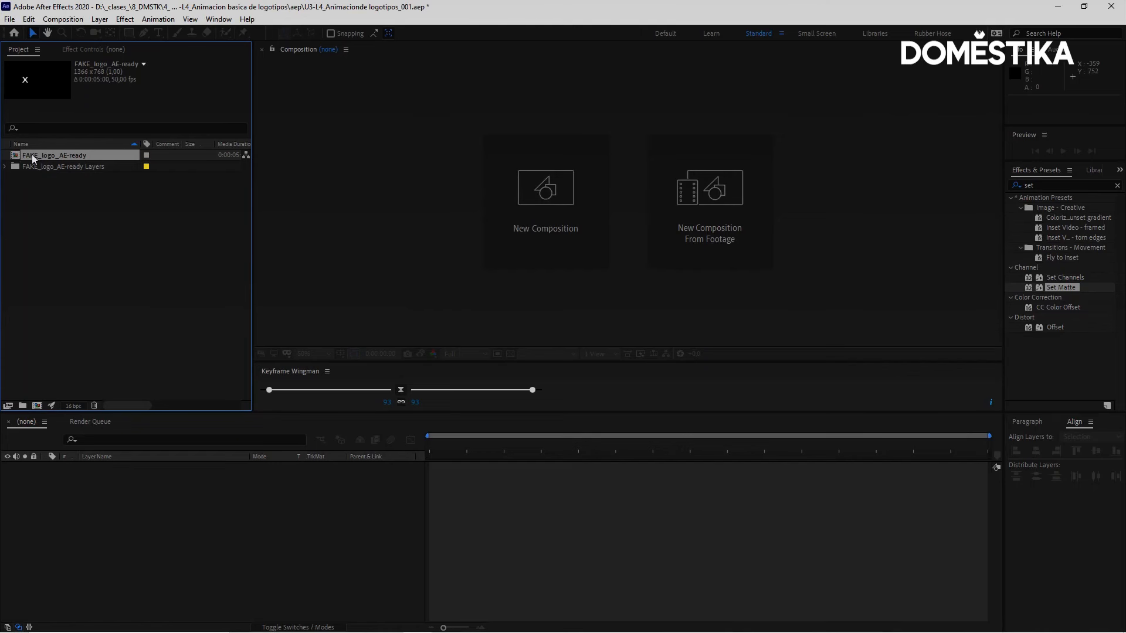
double_click(29, 154)
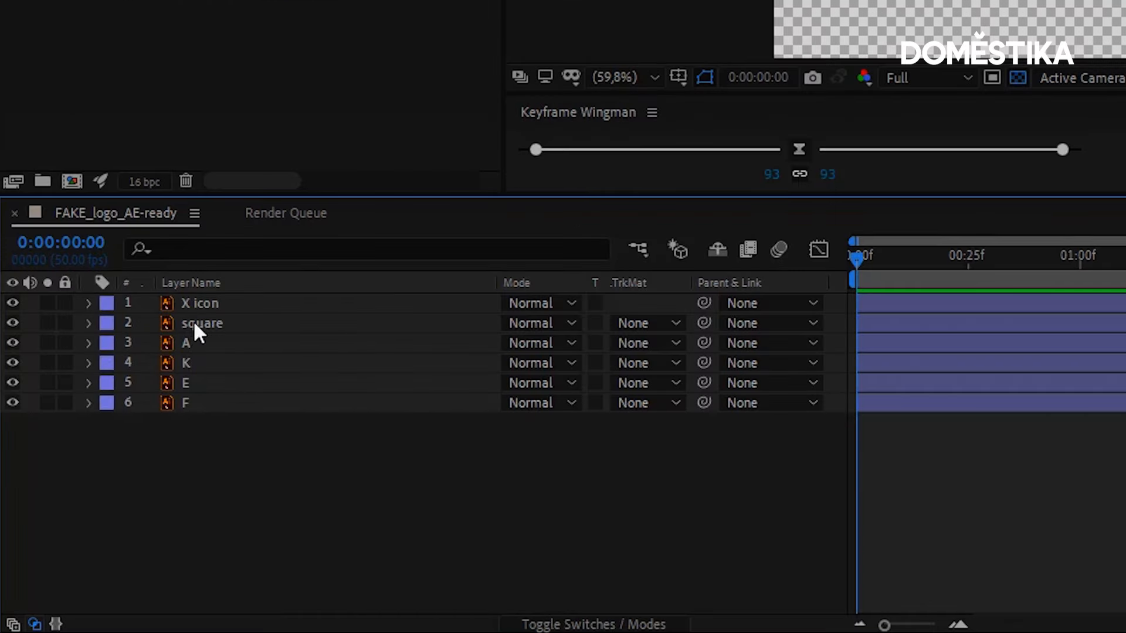
Hide the A, K, E and F letter layers, leaving only the X icon and square layers shown.
left_click(194, 322)
left_click(199, 307)
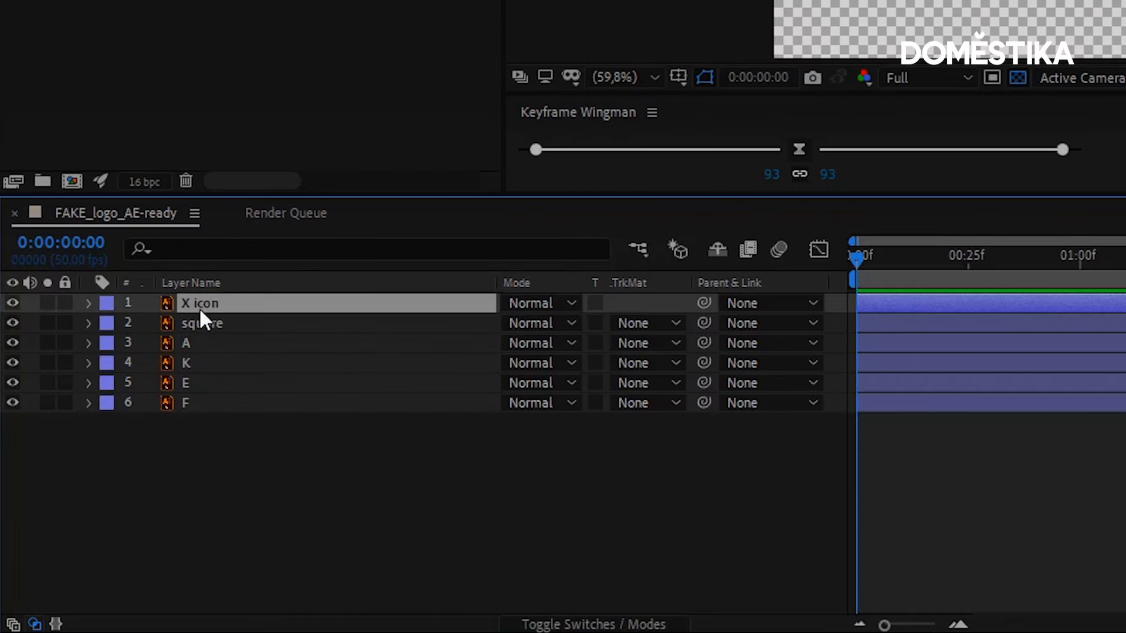
left_click(199, 326)
left_click(189, 343)
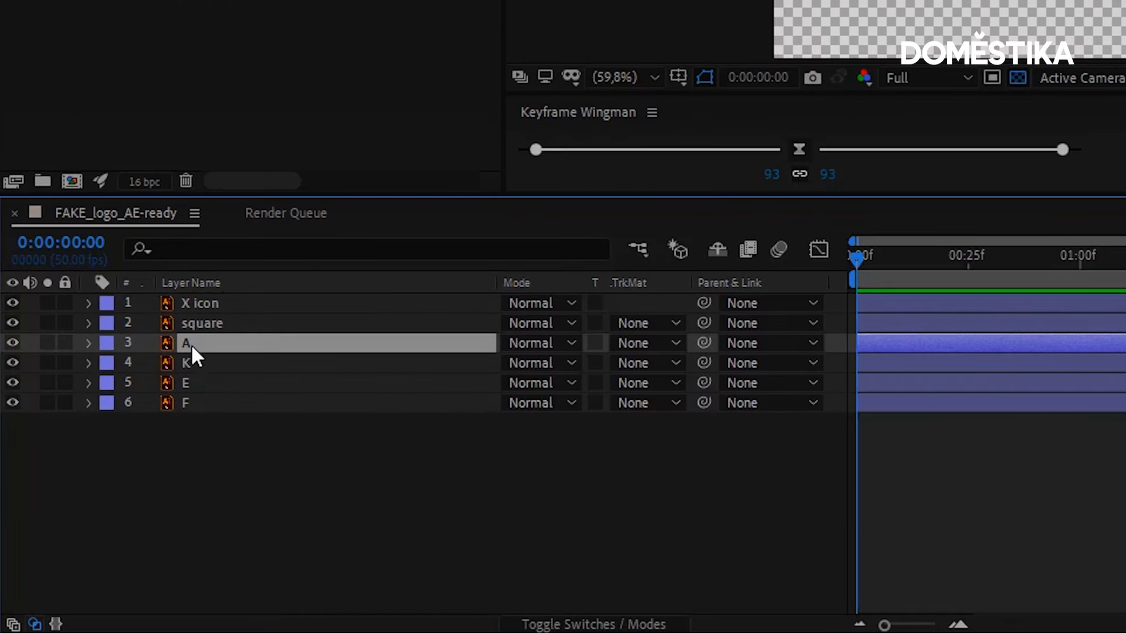
left_click(192, 401, "shift")
left_click_drag(12, 343, 13, 411)
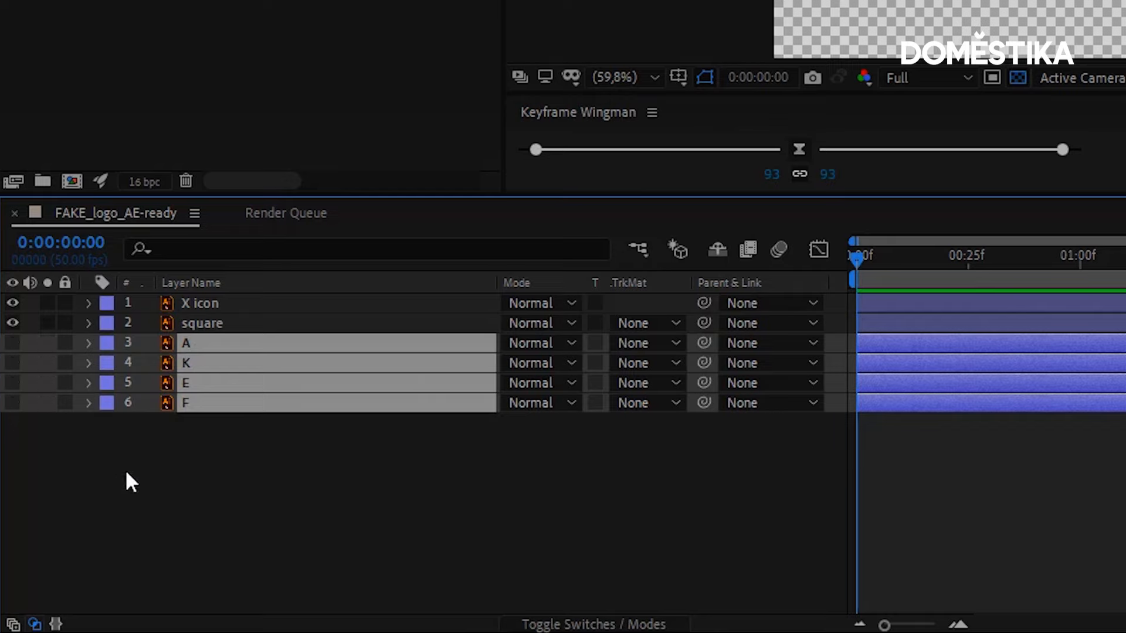
left_click(125, 469)
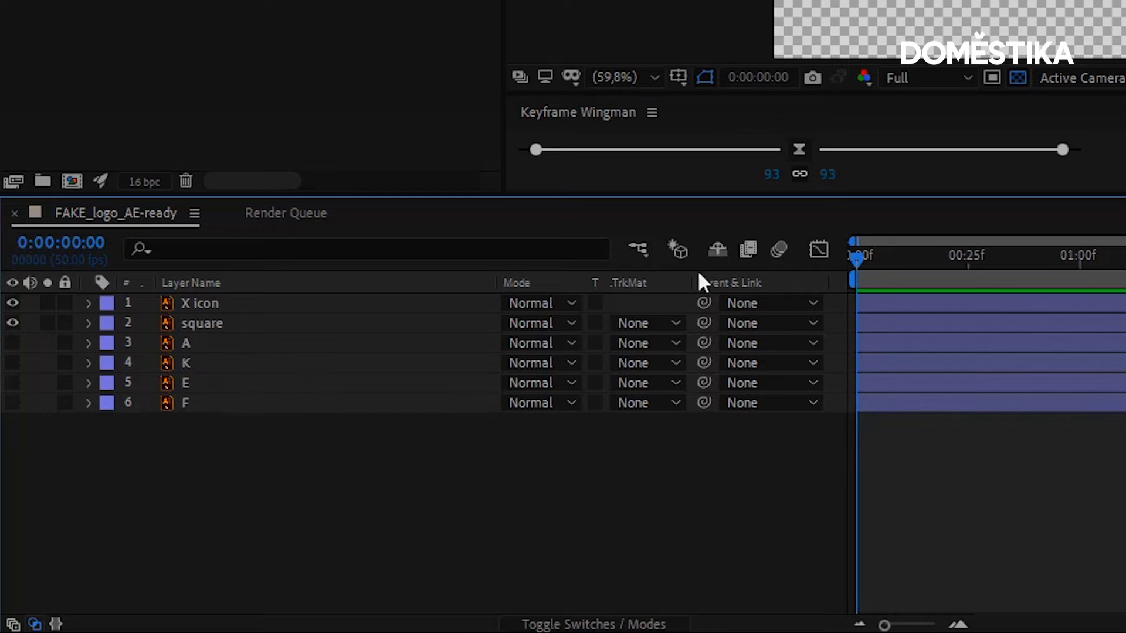
left_click(192, 302)
left_click(199, 323)
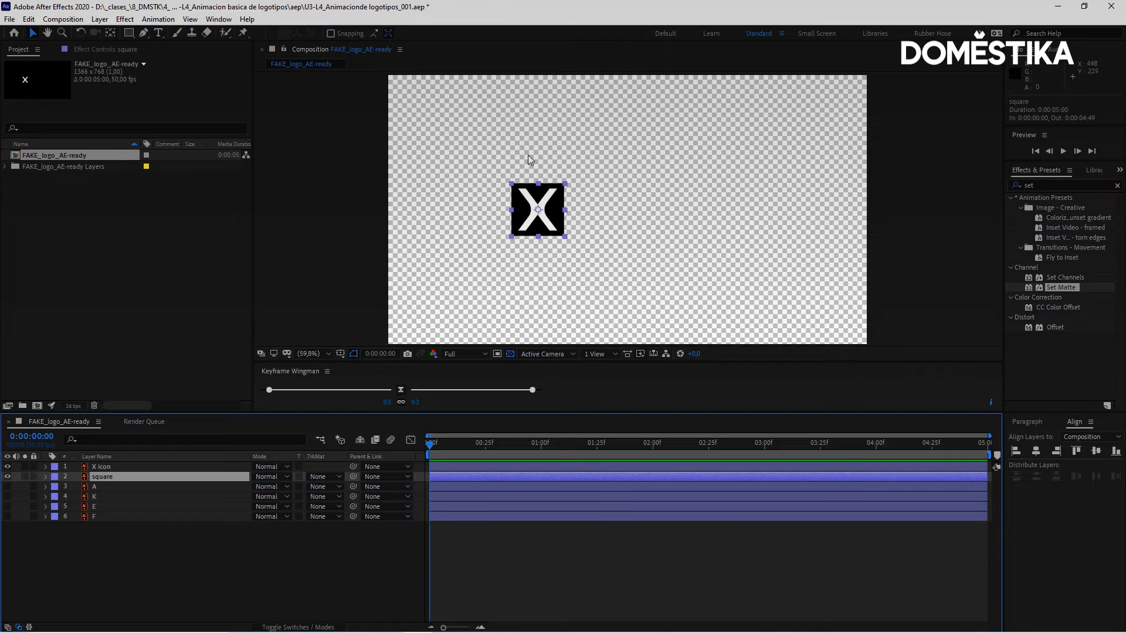
left_click(103, 467)
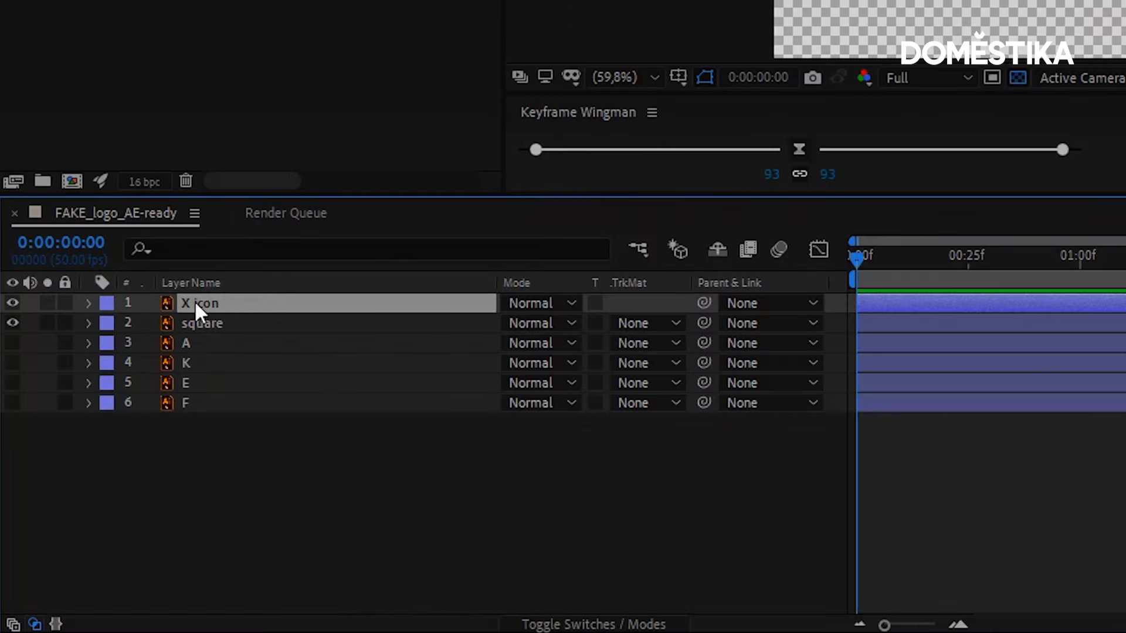
left_click(205, 326)
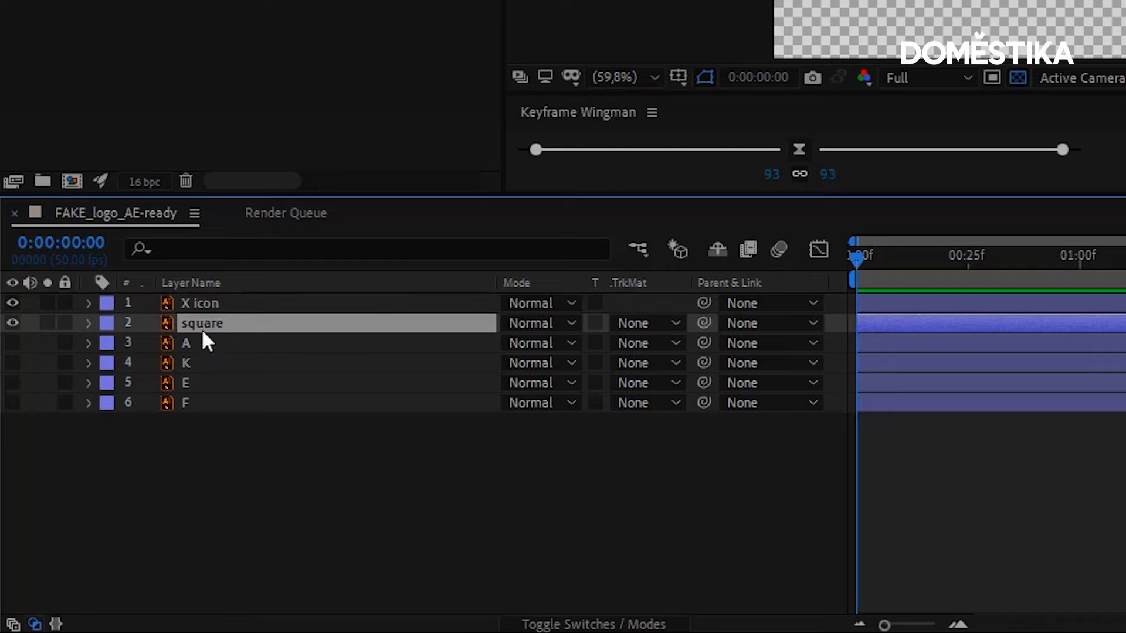
Hide the timeline's Parent & Link column and show it again.
right_click(775, 281)
left_click(796, 292)
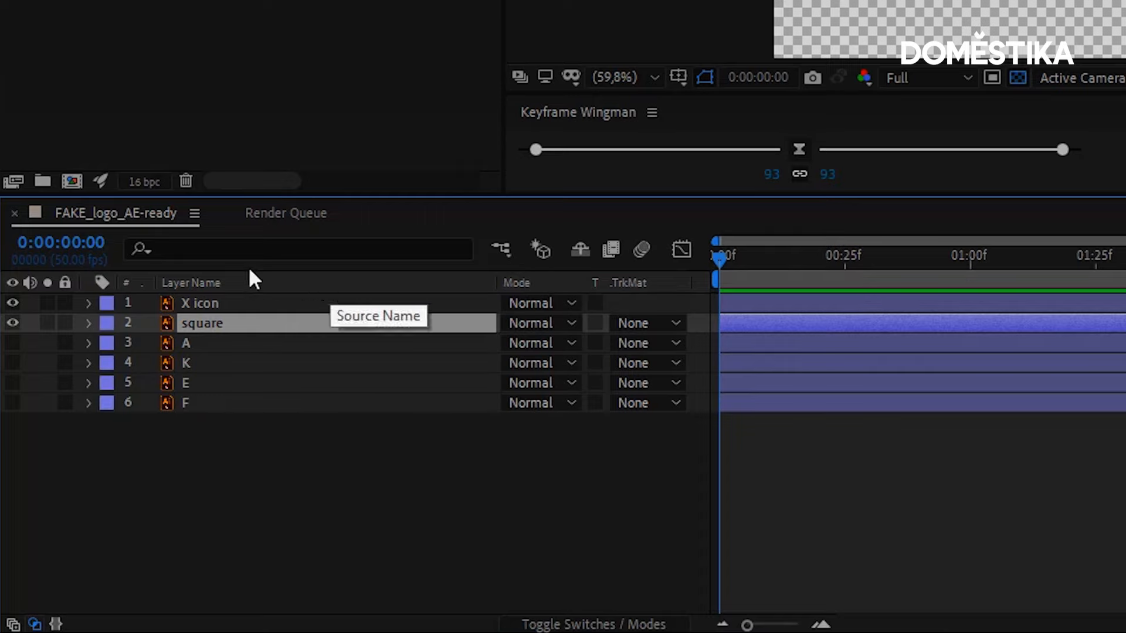
right_click(407, 282)
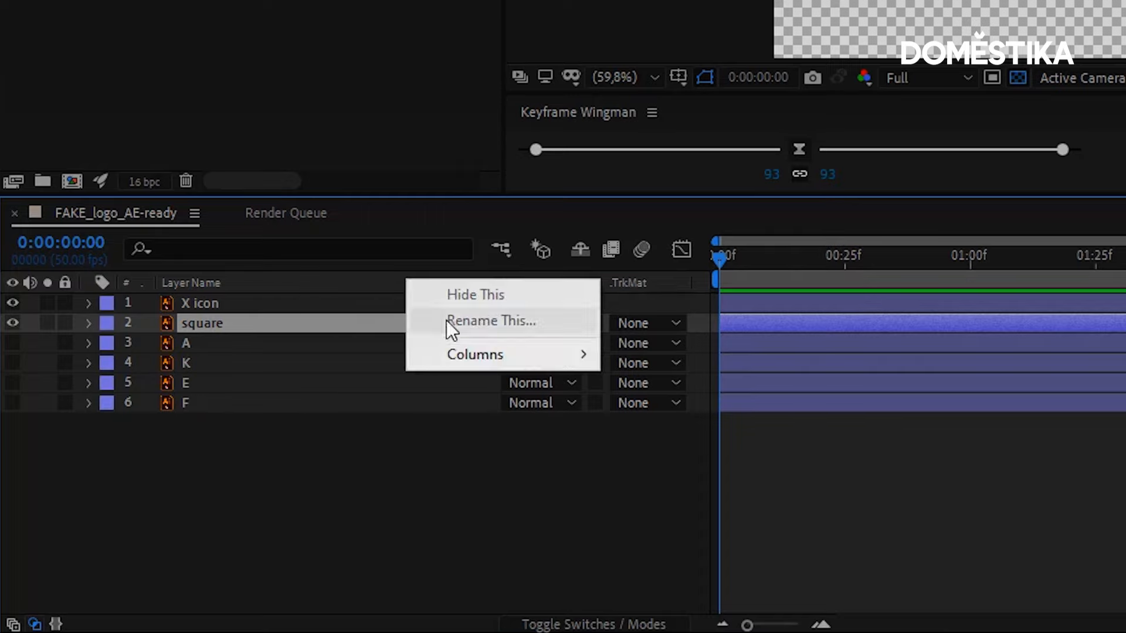
mouse_move(454, 352)
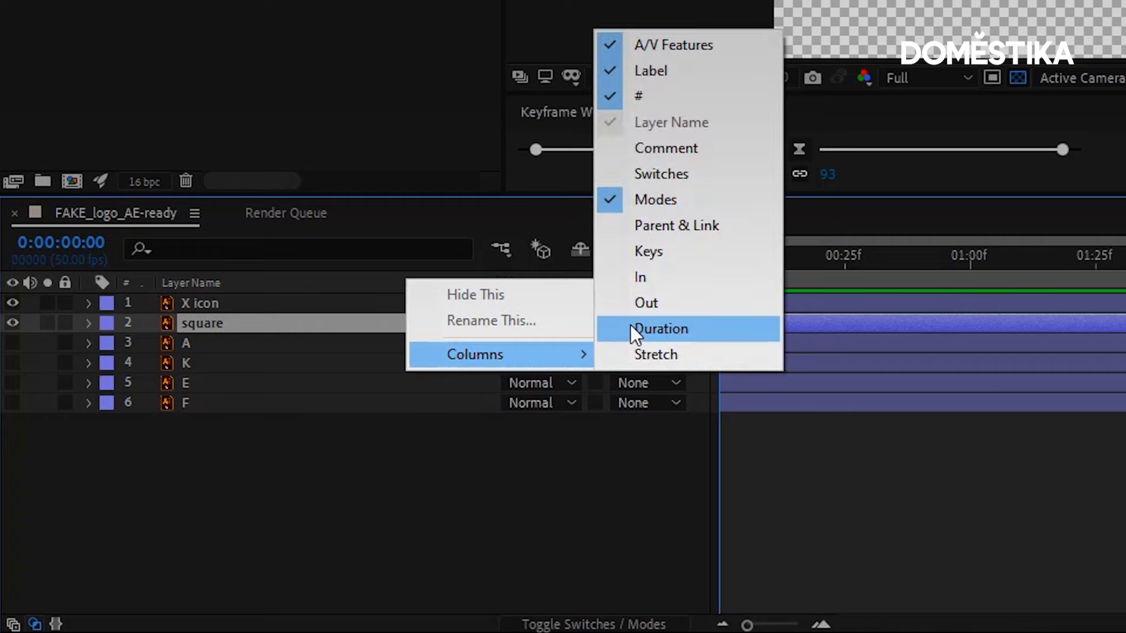
left_click(664, 226)
Parent the X icon layer to the square layer.
left_click(278, 306)
left_click(284, 321)
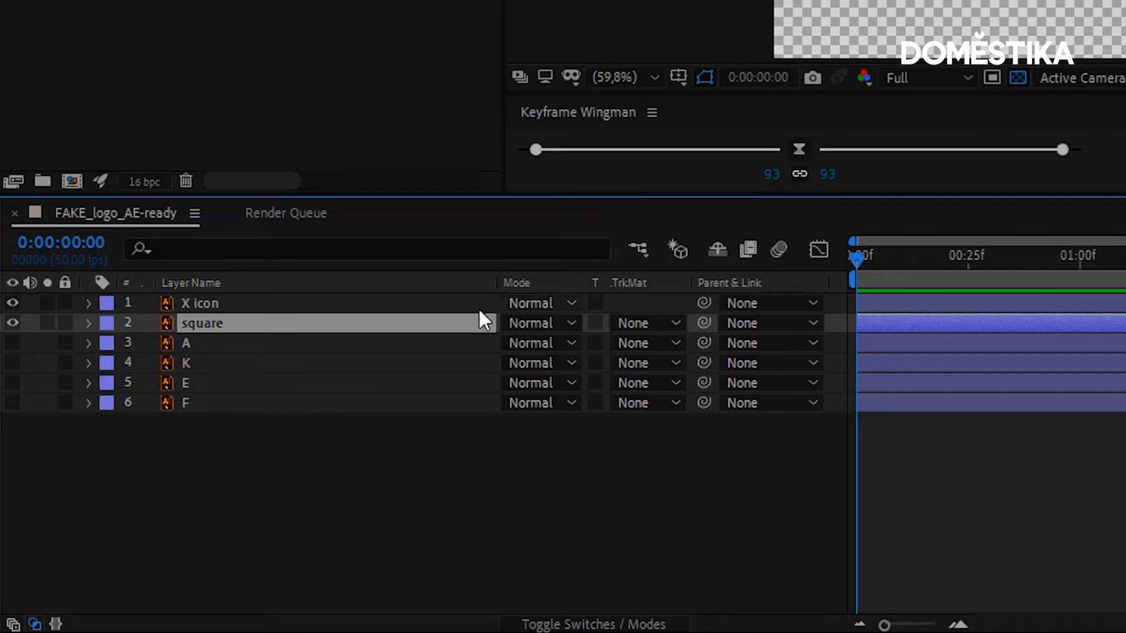
left_click(294, 305)
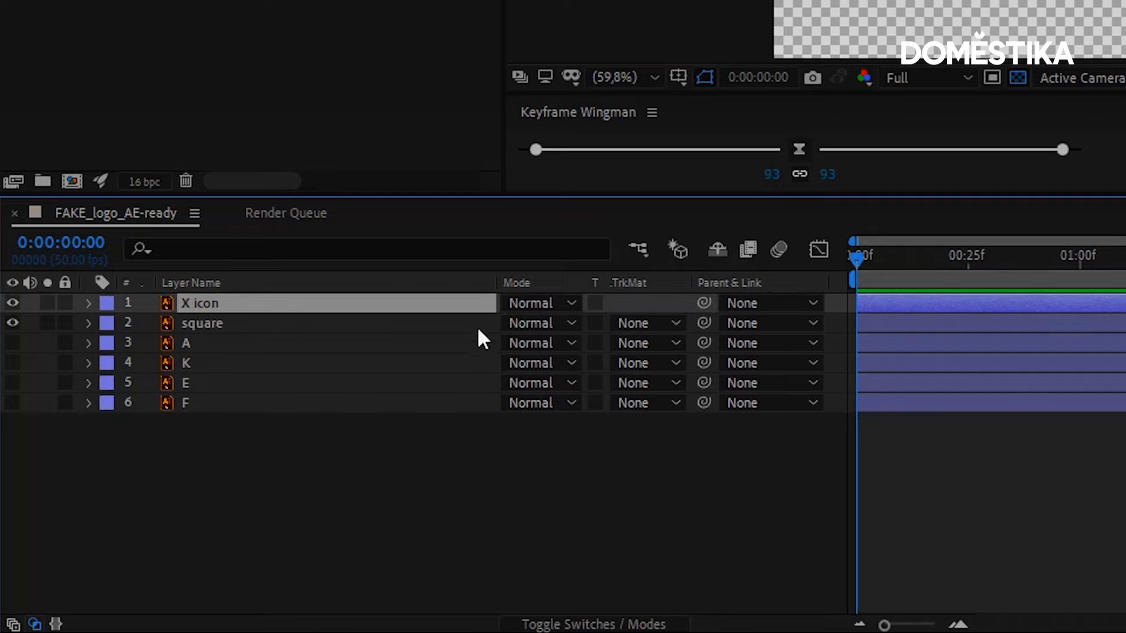
left_click(237, 325)
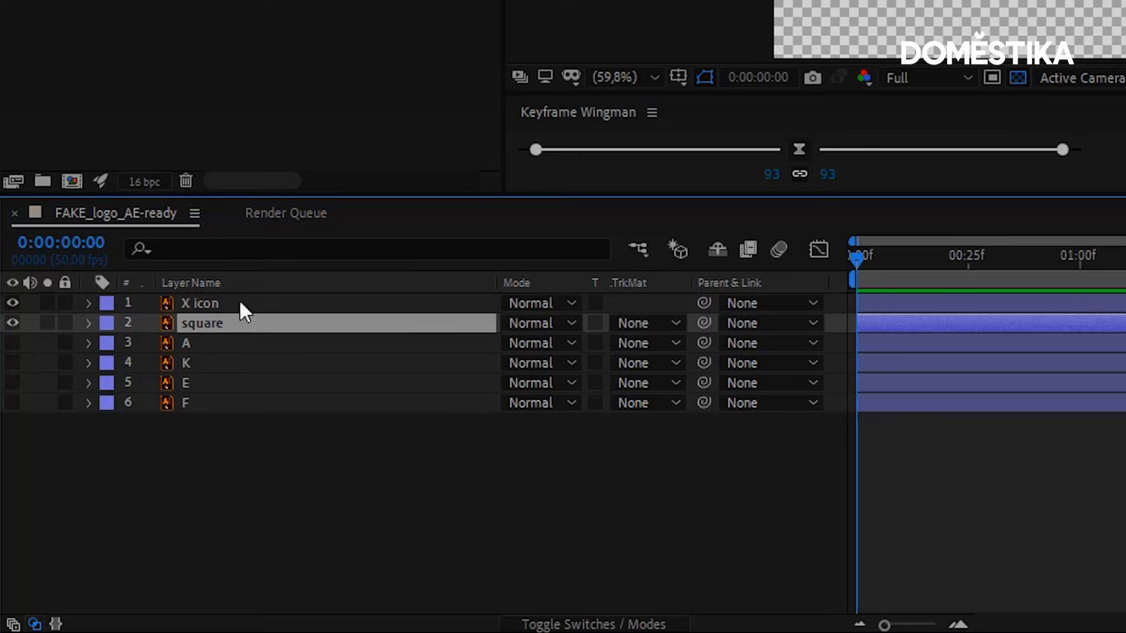
left_click(238, 300)
left_click_drag(703, 302, 376, 323)
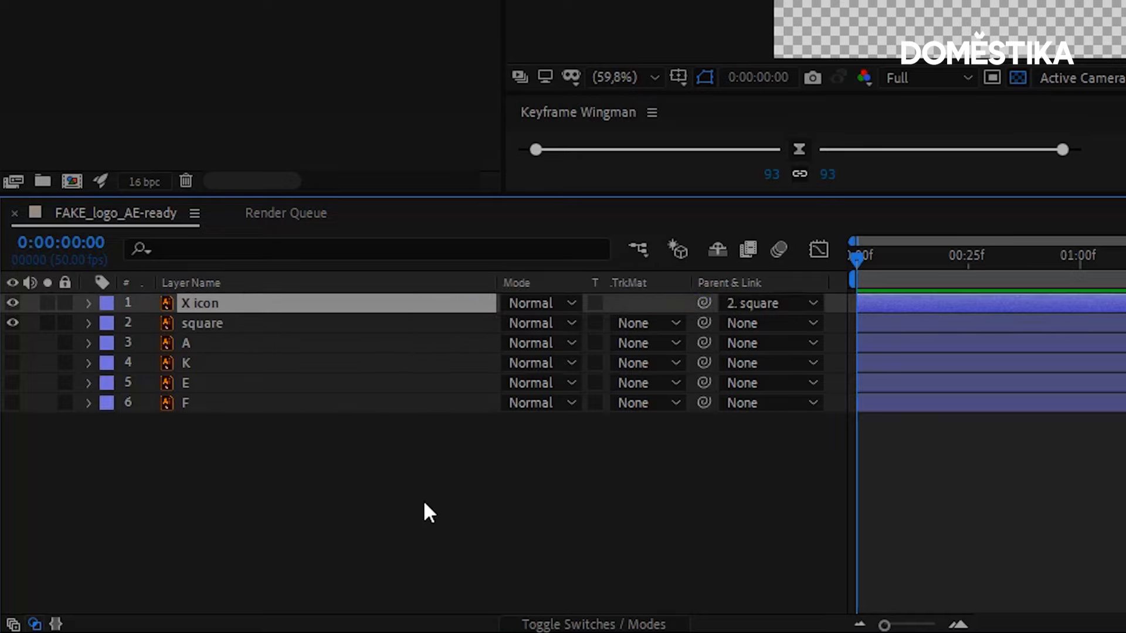
Give the X icon and square layers the Orange label color.
left_click(202, 323, "shift")
left_click(107, 305)
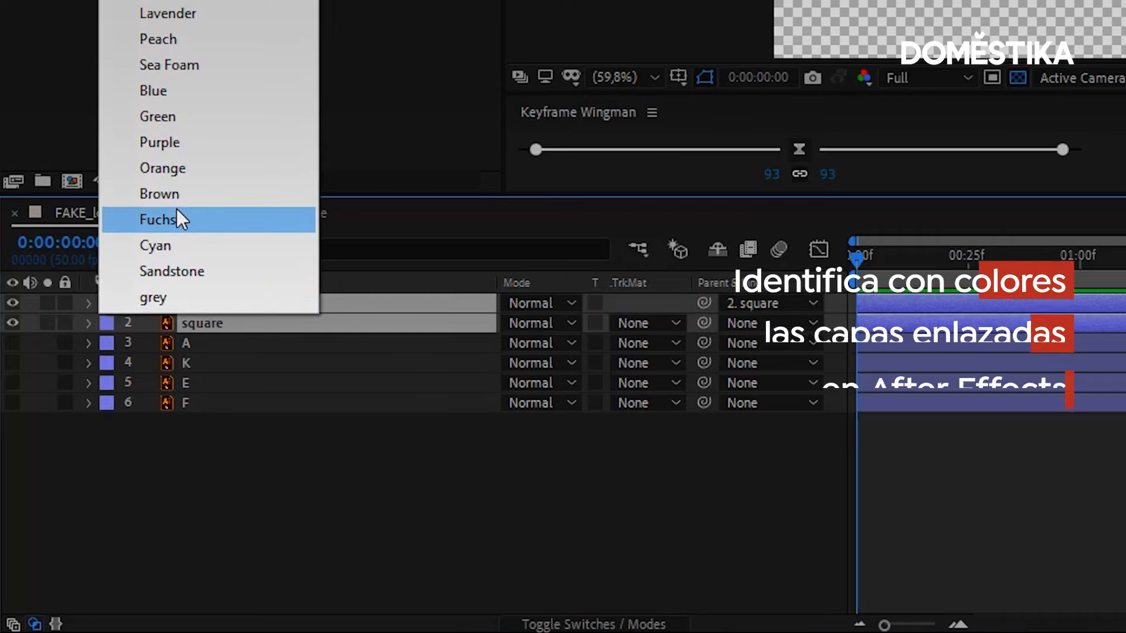
left_click(167, 173)
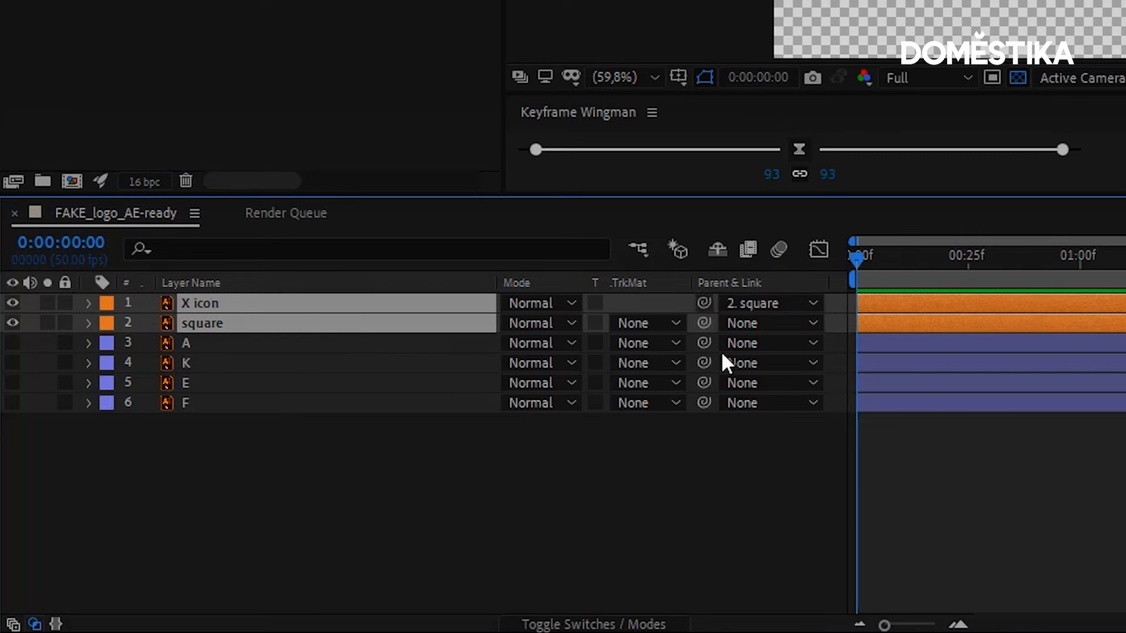
left_click(319, 491)
Add numbered composition markers 1 at 0:00:01:00 and 2 at 0:00:02:00 on the time ruler.
left_click_drag(471, 463, 543, 463)
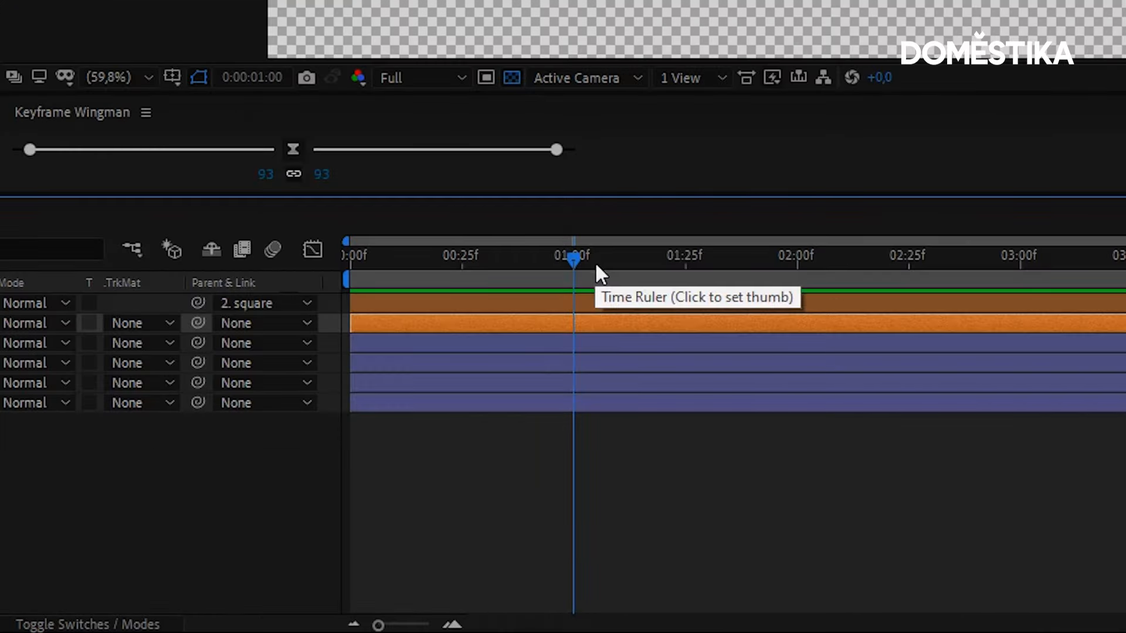
left_click_drag(733, 258, 801, 271)
key("shift+2")
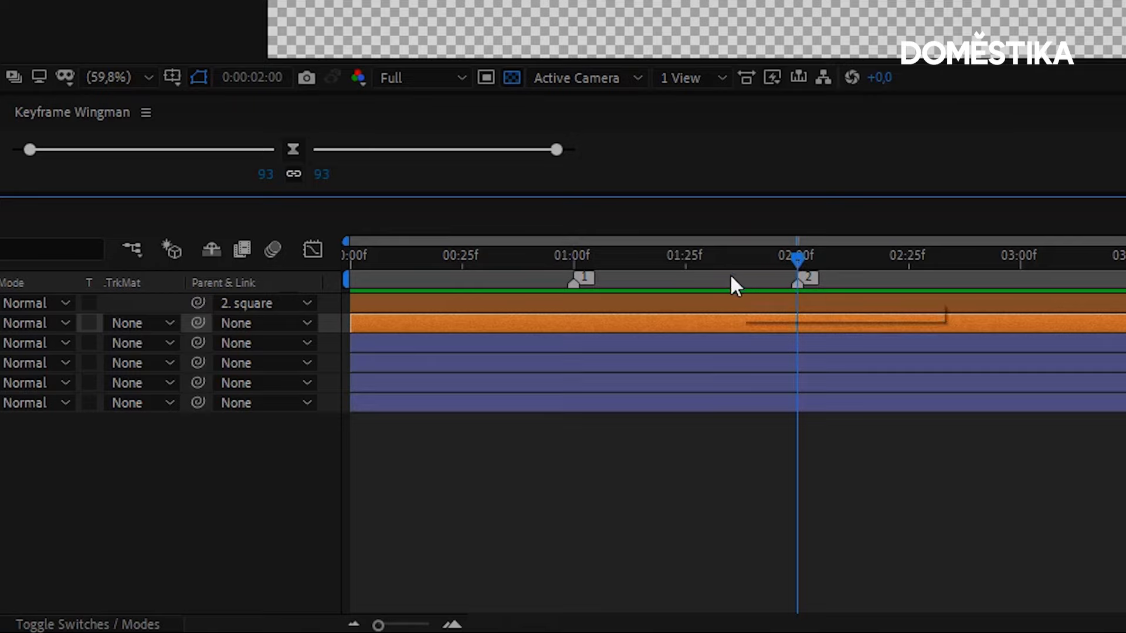
Set a Position keyframe on the square layer at 0:00:01:00.
mouse_move(563, 258)
left_mouse_down()
mouse_move(583, 271)
mouse_move(530, 288)
mouse_move(568, 292)
left_mouse_up()
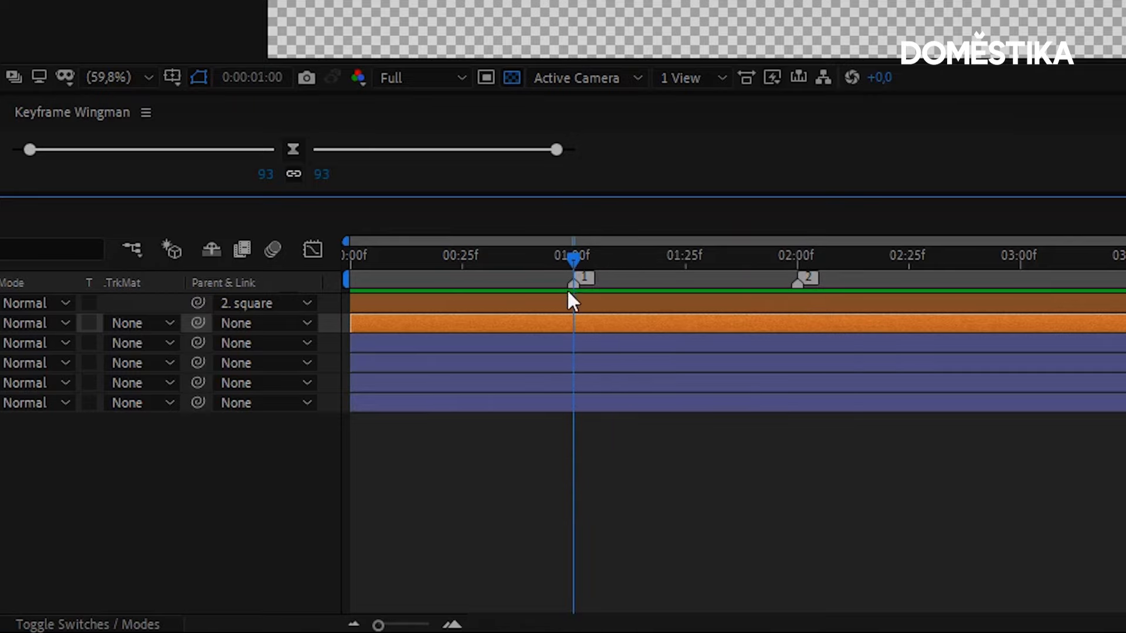
mouse_move(665, 264)
left_mouse_down()
mouse_move(770, 268)
mouse_move(498, 267)
mouse_move(574, 270)
mouse_move(574, 281)
left_mouse_up()
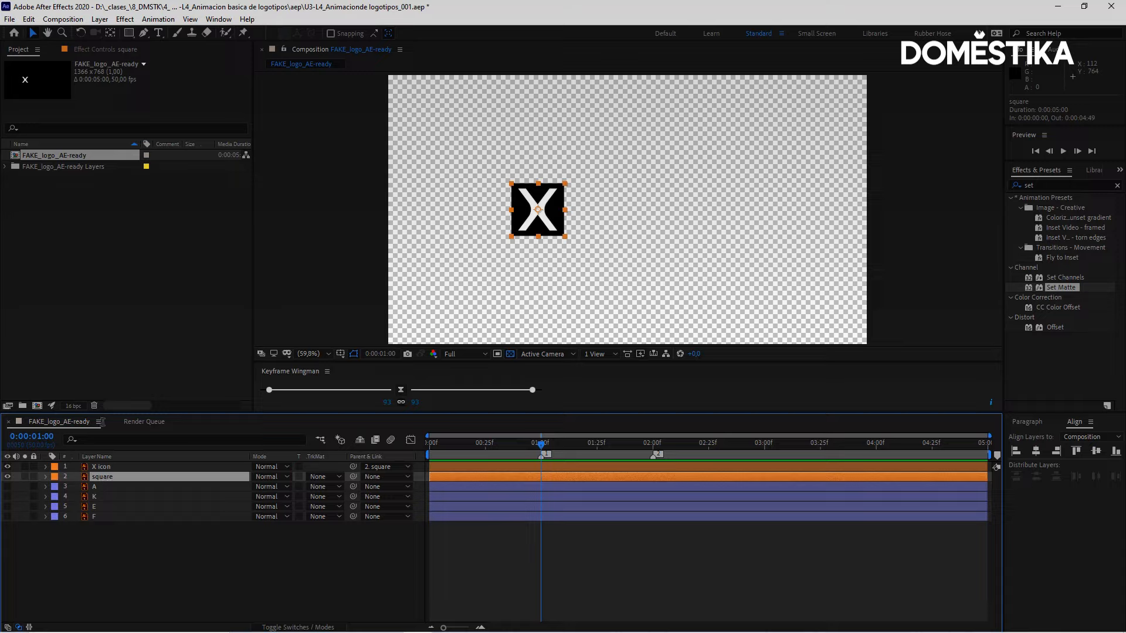
key("p")
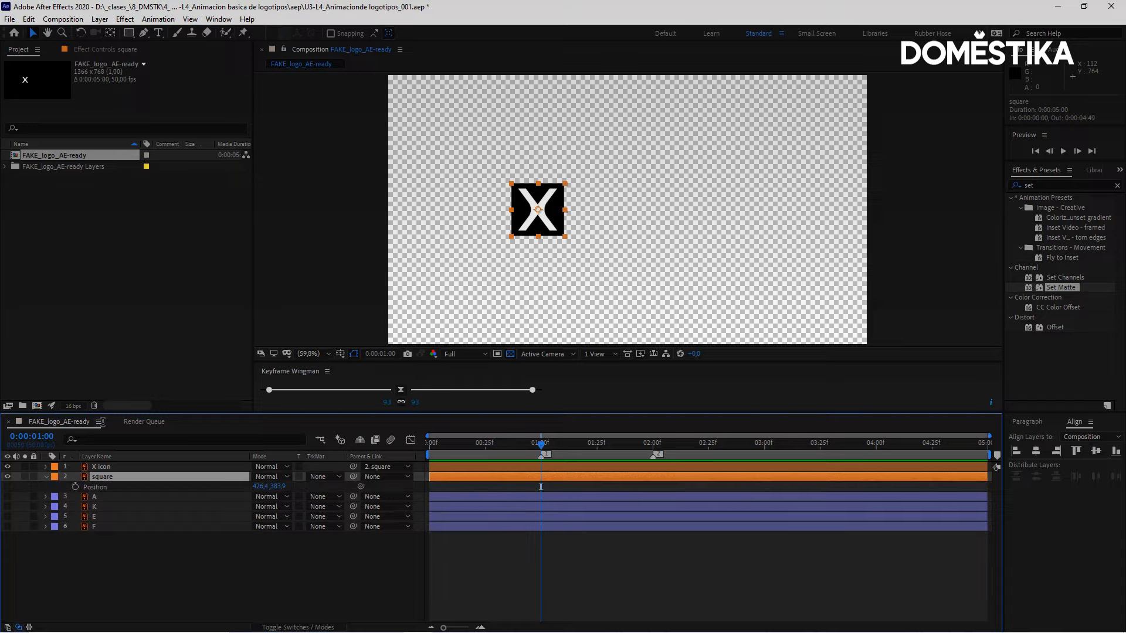
left_click(76, 488)
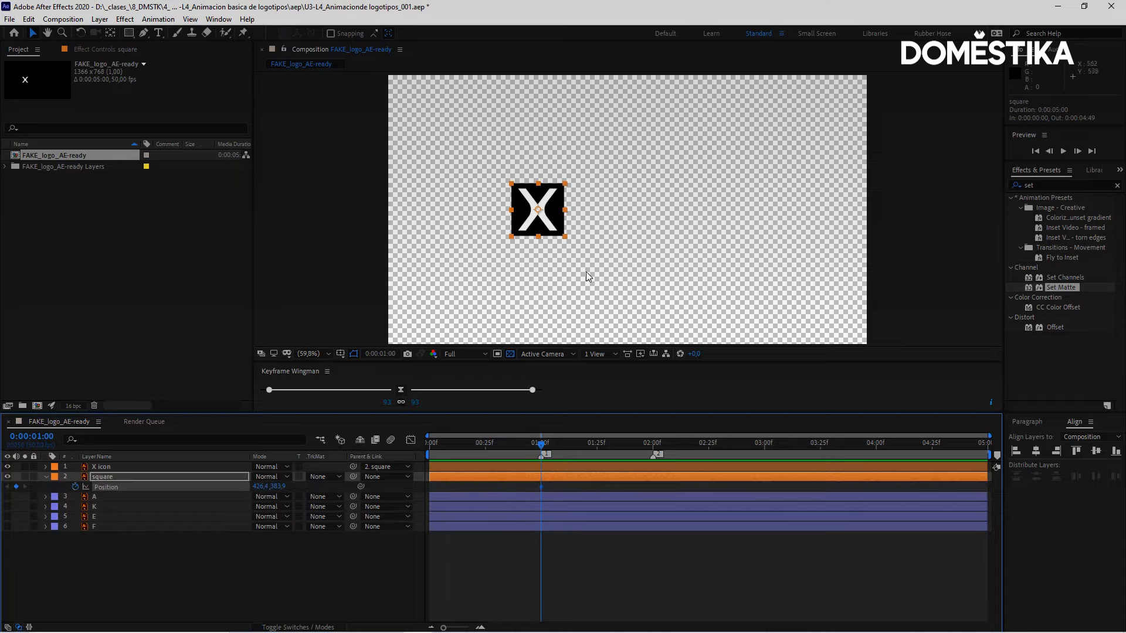
At 0:00:00:00, align the square layer horizontally to the composition's center to keyframe its starting position.
left_click_drag(540, 448, 416, 457)
left_click(151, 477)
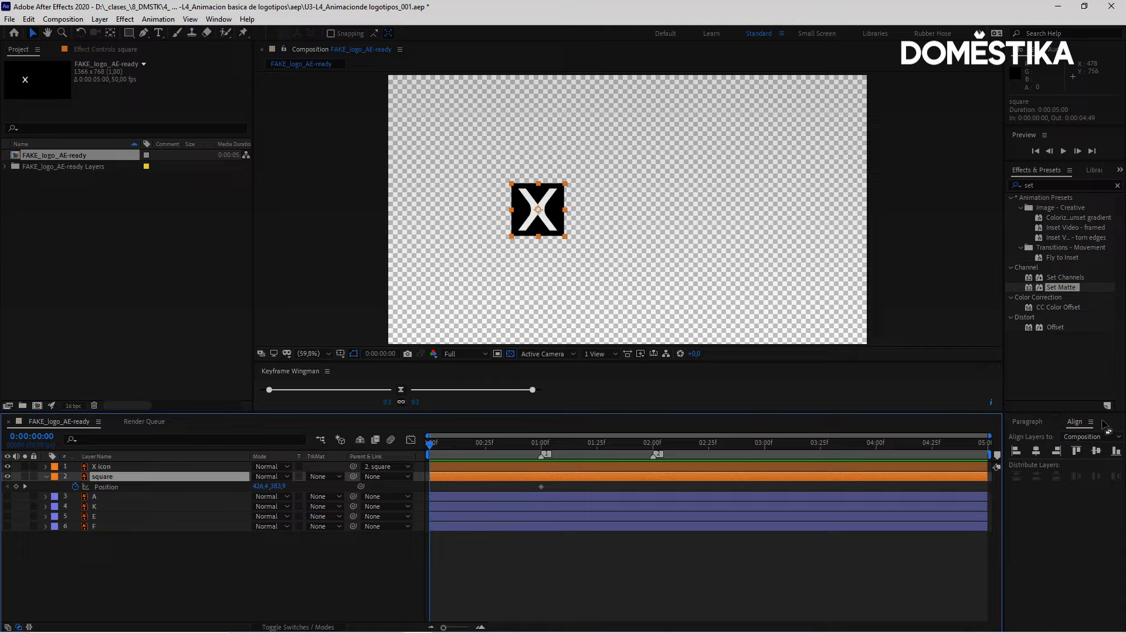
left_click(1037, 452)
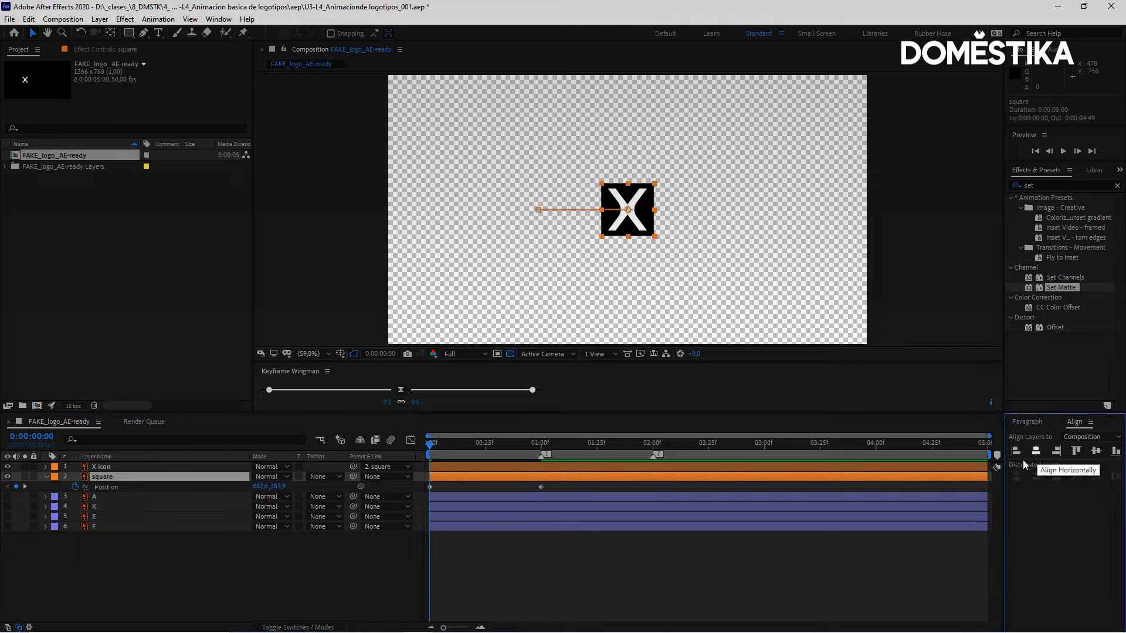
Scrub through the square's move to 0:00:01:10 and make the A, K, E and F layers visible again.
left_click_drag(457, 445, 413, 454)
left_click_drag(492, 446, 541, 447)
left_click(7, 497)
left_click_drag(7, 506, 9, 535)
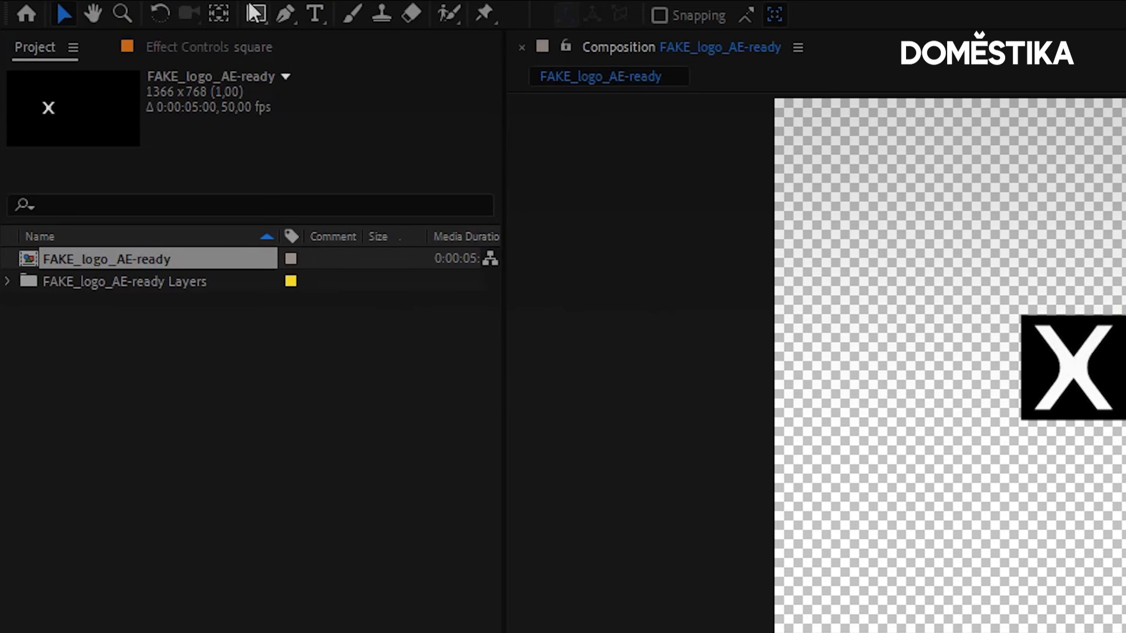
Draw a red rectangle shape about 721 × 186 px with the Rectangle tool, covering the whole X FAKE logo.
left_click(256, 13)
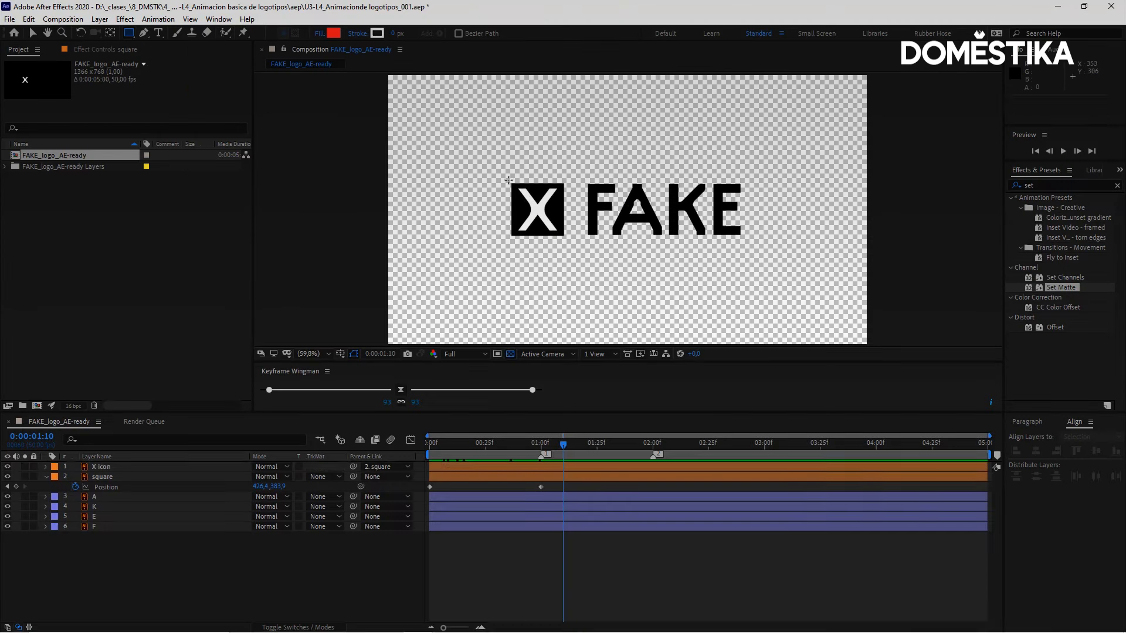
left_click_drag(1011, 298, 1125, 408)
left_click_drag(640, 231, 756, 241)
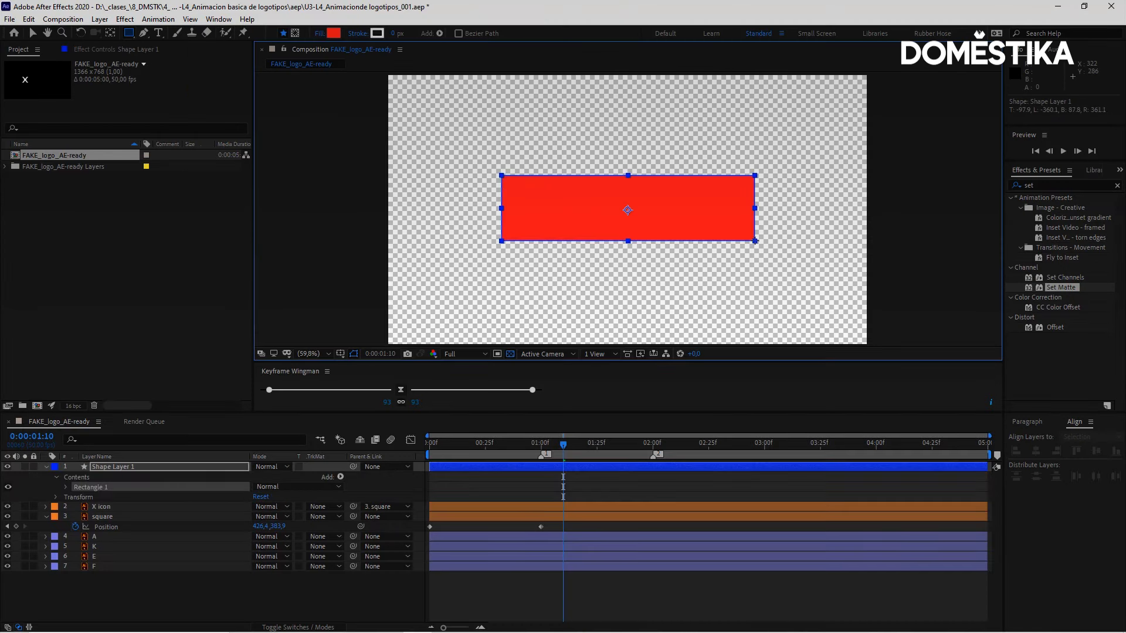
Rename the red rectangle's shape layer to mask and set its blending mode to Stencil Alpha.
left_click(120, 467)
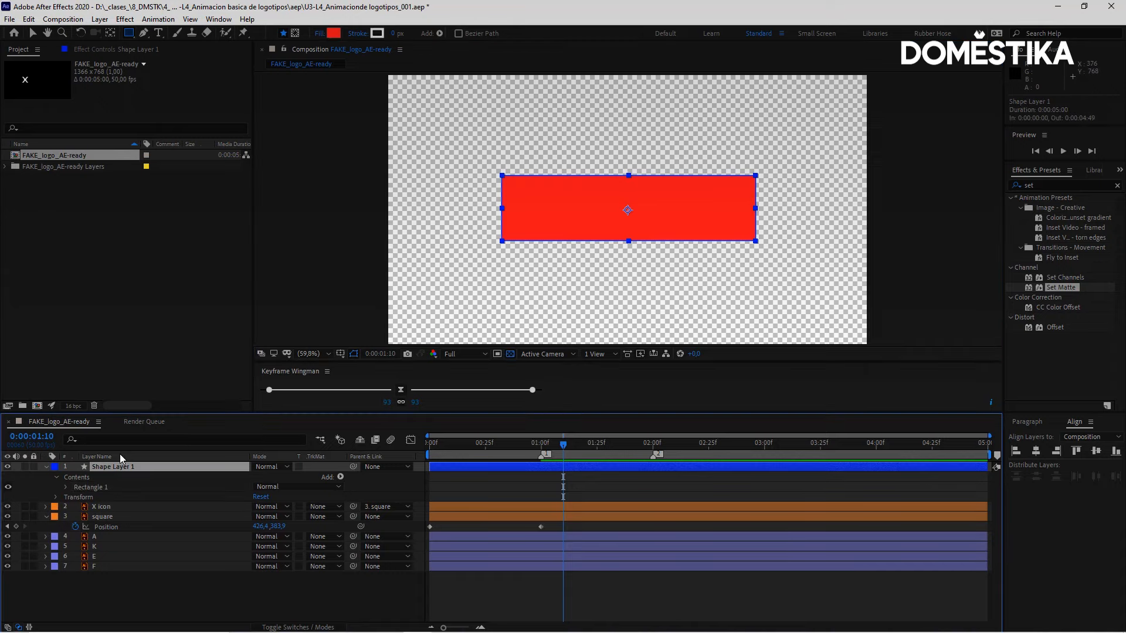
key("Return")
type("mask")
key("Return")
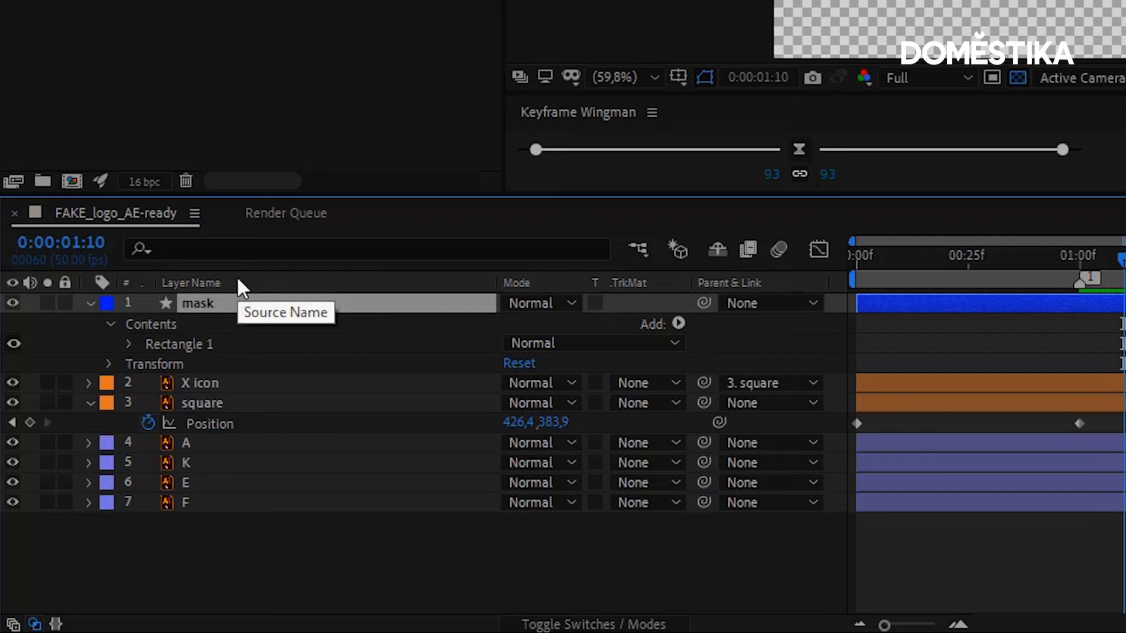
left_click(540, 302)
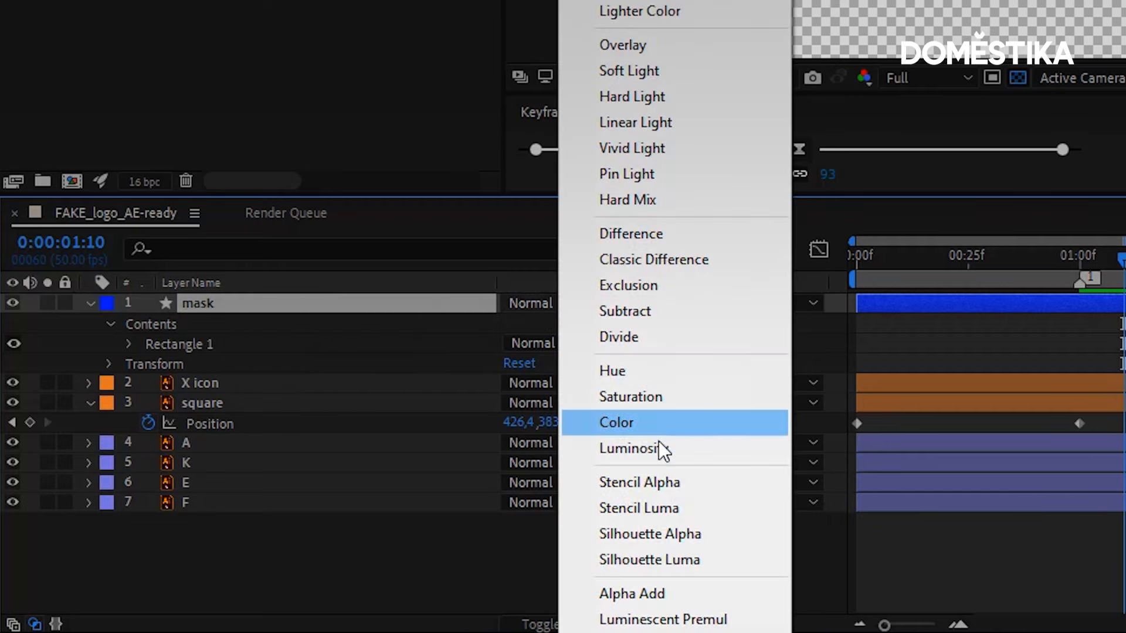
left_click(656, 483)
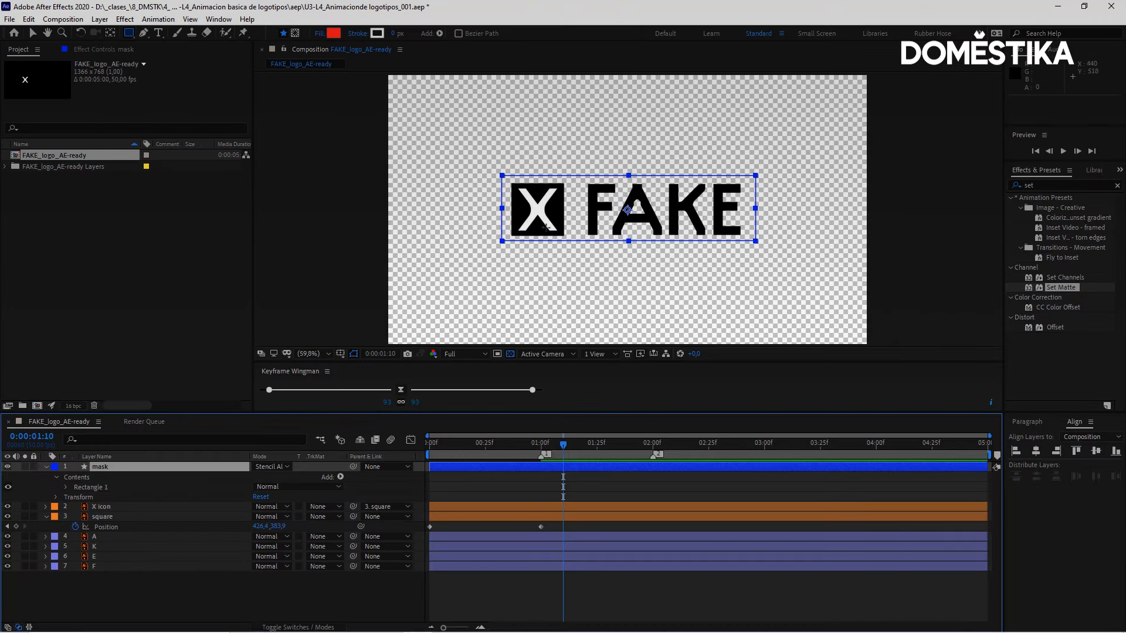
Try the mask at different places over the logo, then position it around X FAKE at 656.2, 390.7.
key("v")
left_click_drag(632, 219, 665, 225)
left_click_drag(664, 264, 662, 232)
left_click_drag(576, 204, 615, 207)
left_click_drag(615, 208, 637, 208)
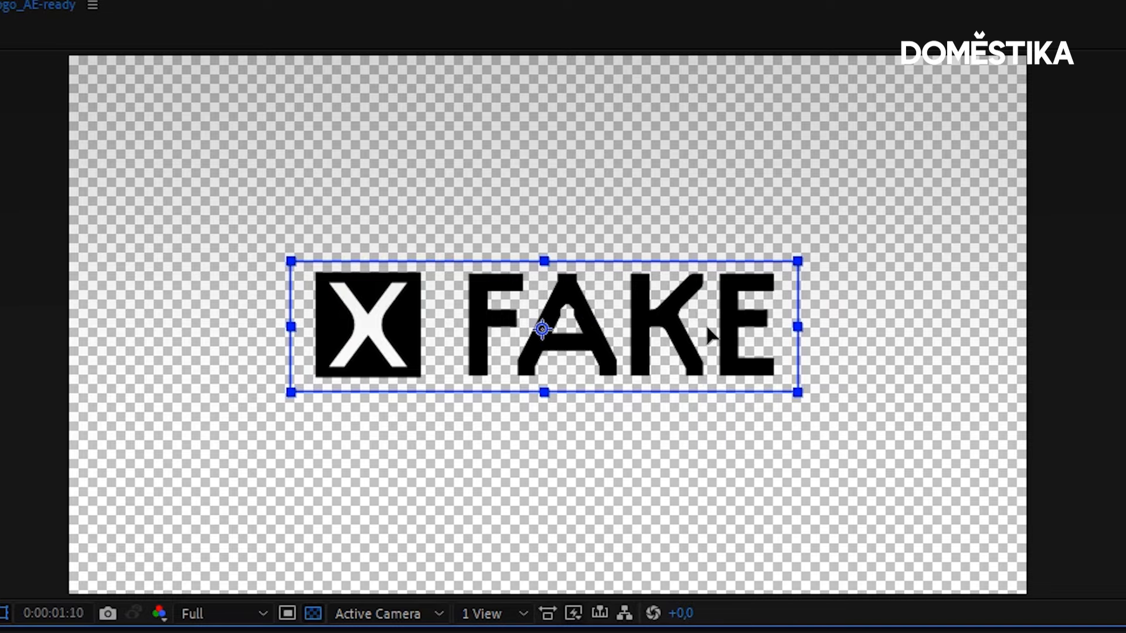
key("Left")
key("Left")
key("Left")
key("Left")
key("Left")
key("Left")
key("Left")
key("Left")
key("Left")
key("Left")
key("Left")
key("Left")
key("Right")
key("Right")
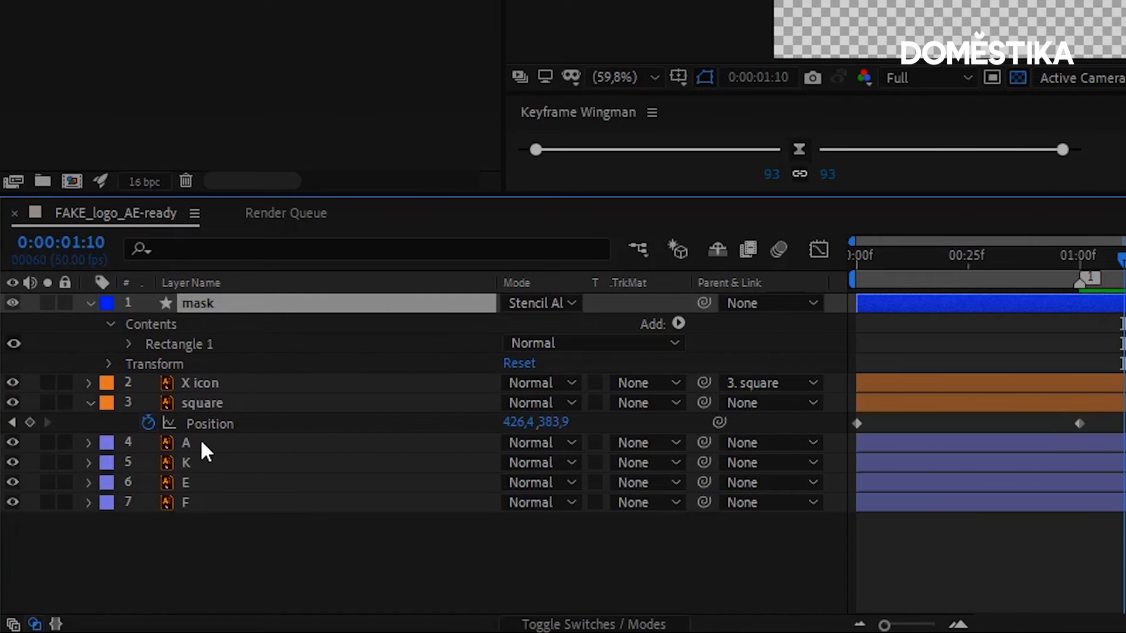
Place the mask layer between the square and A layers and set a Position keyframe for it at 0:00:01:00.
left_click_drag(212, 300, 178, 435)
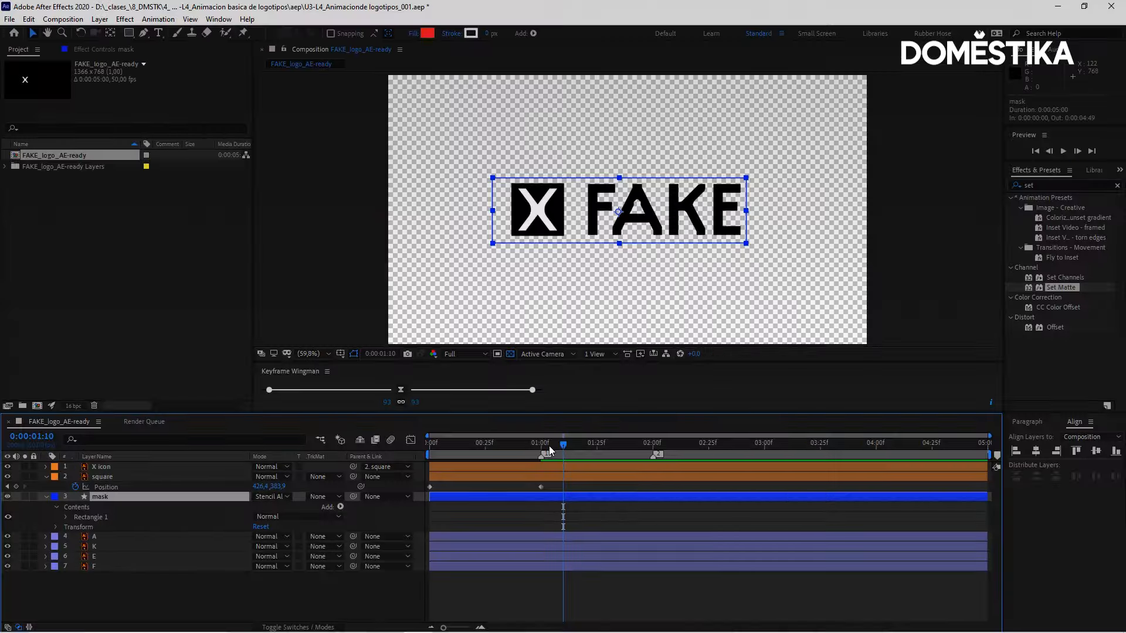
left_click_drag(1085, 261, 1071, 270)
left_click_drag(525, 451, 541, 448)
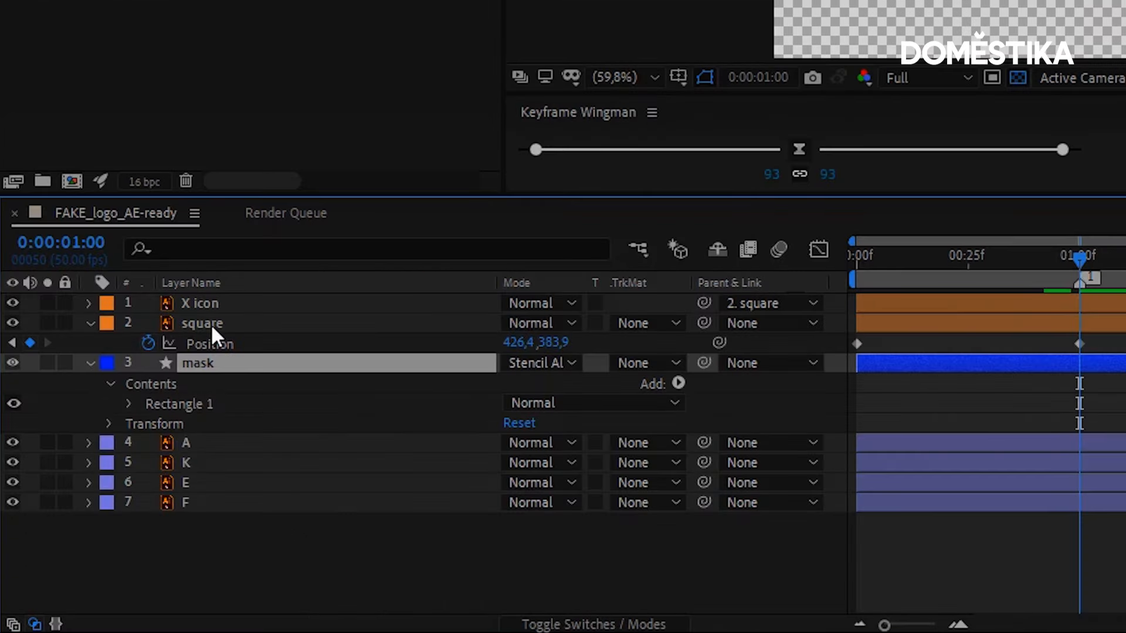
key("p")
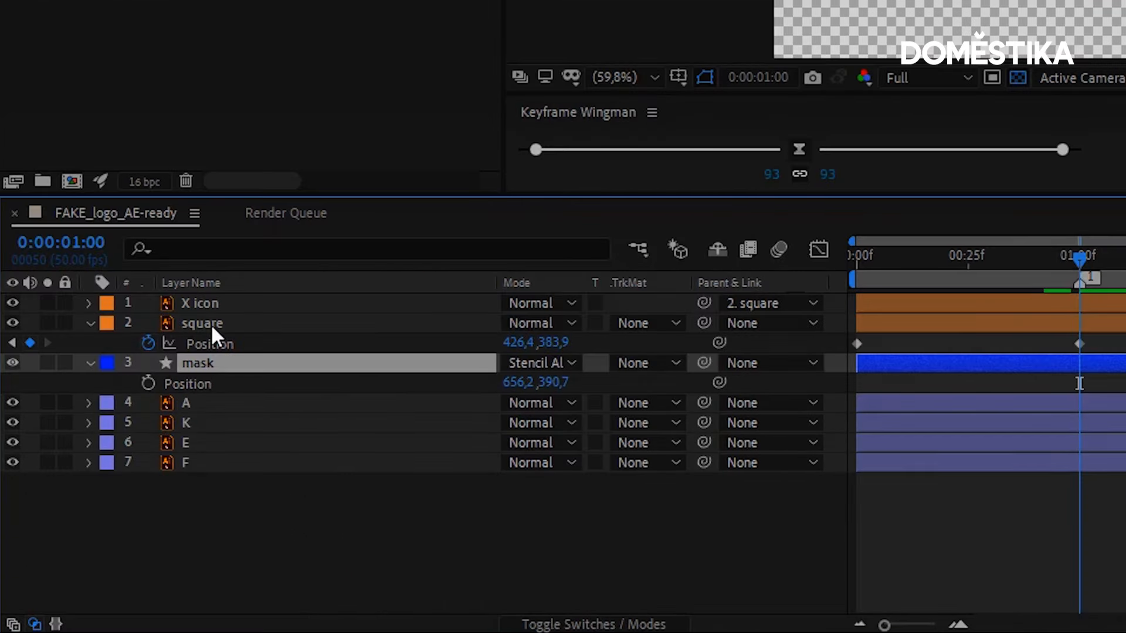
left_click(147, 383)
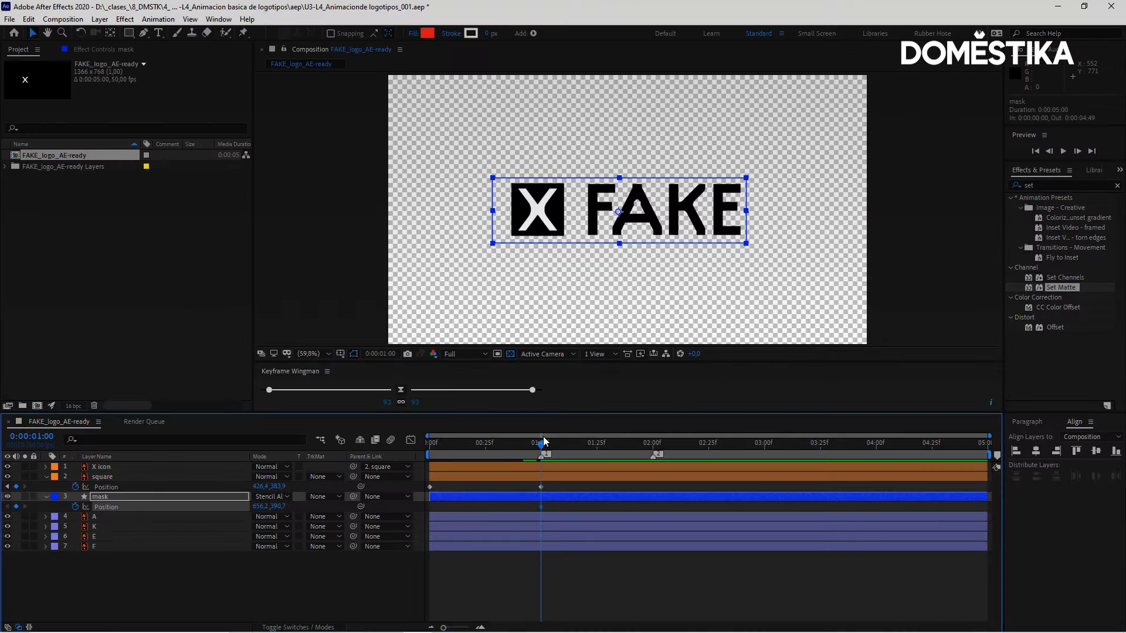
At 0:00:00:00, slide the mask left to about 179.4, 390.7 so it uncovers none of the letters, and preview the reveal.
left_click_drag(534, 445, 430, 444)
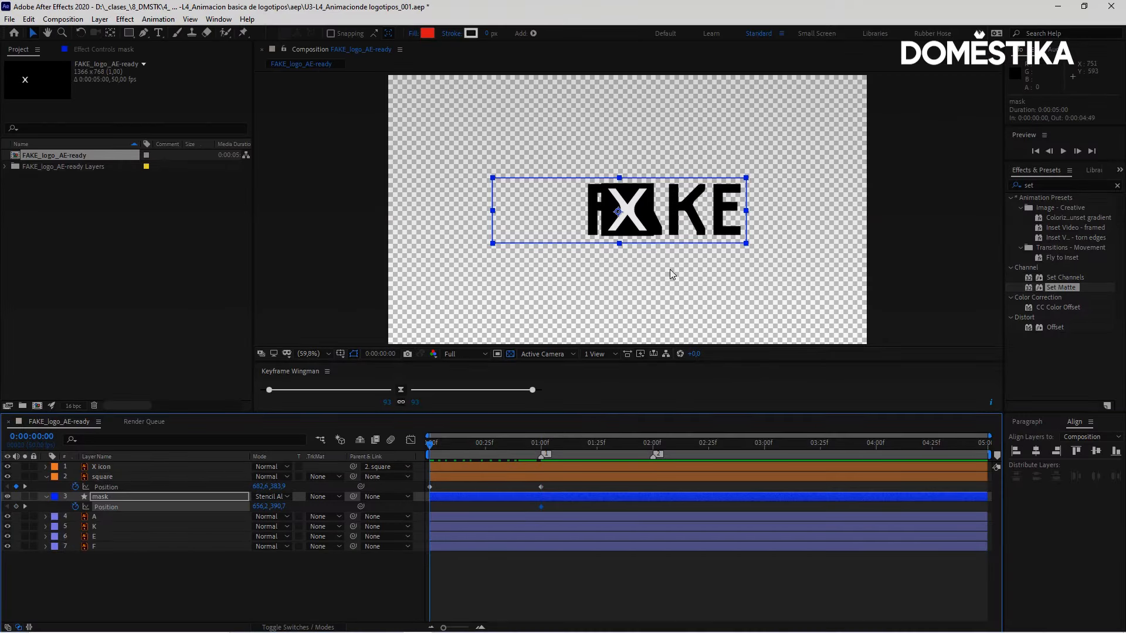
left_click_drag(718, 220, 560, 230)
key("space")
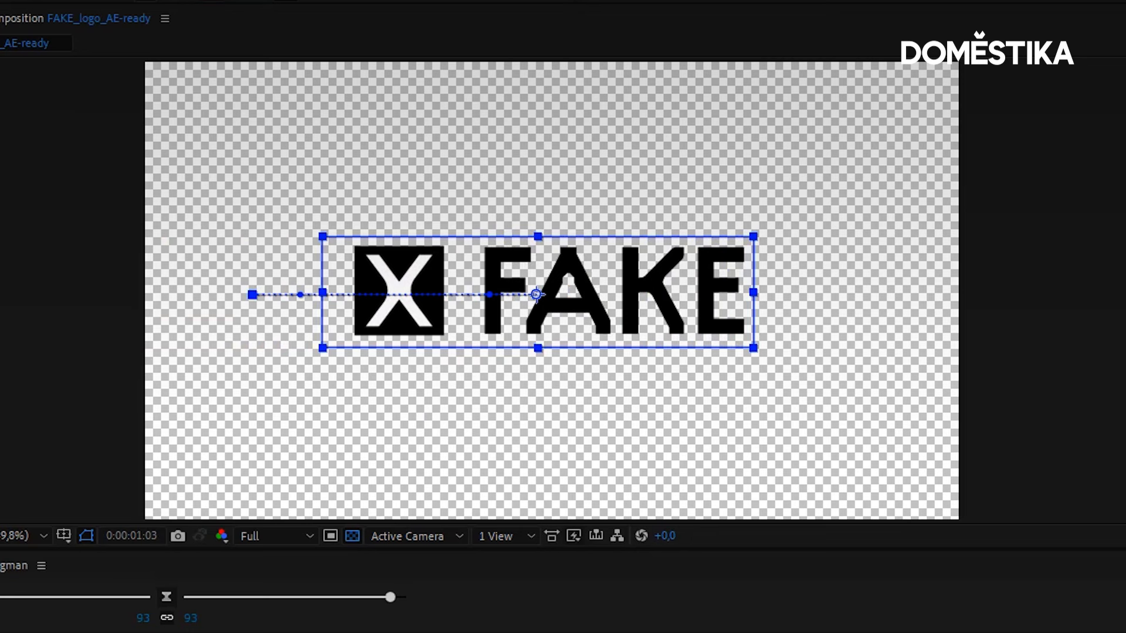
Ease the square and mask Position keyframes to 79 with Keyframe Wingman, end the work area at 0:00:01:47 and preview.
left_click_drag(547, 443, 420, 522)
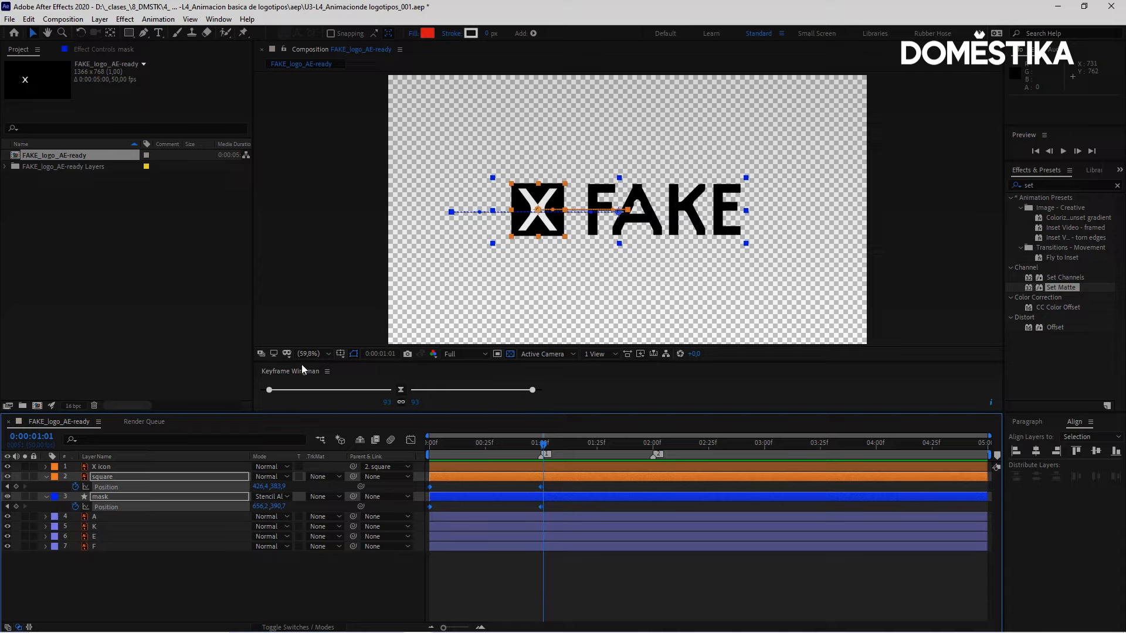
left_click_drag(533, 392, 515, 390)
mouse_move(995, 463)
left_mouse_down()
mouse_move(531, 456)
mouse_move(651, 456)
left_mouse_up()
key("space")
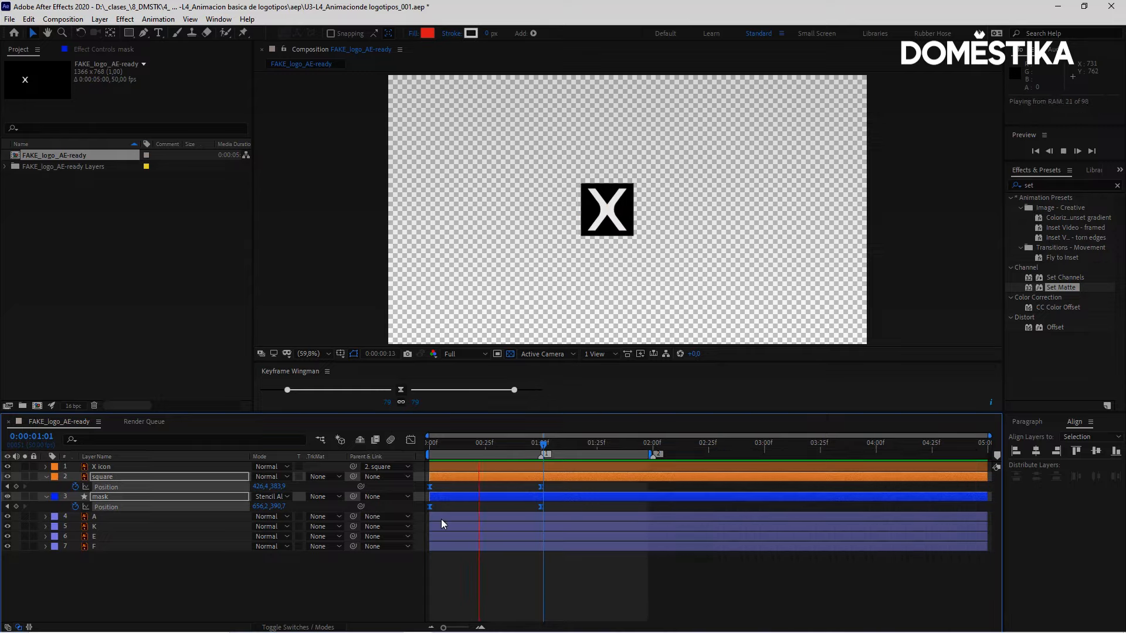
key("space")
Trim the start of the A, K, E and F layers to 0:00:00:20.
mouse_move(444, 453)
left_mouse_down()
mouse_move(431, 451)
mouse_move(474, 448)
mouse_move(465, 449)
left_mouse_up()
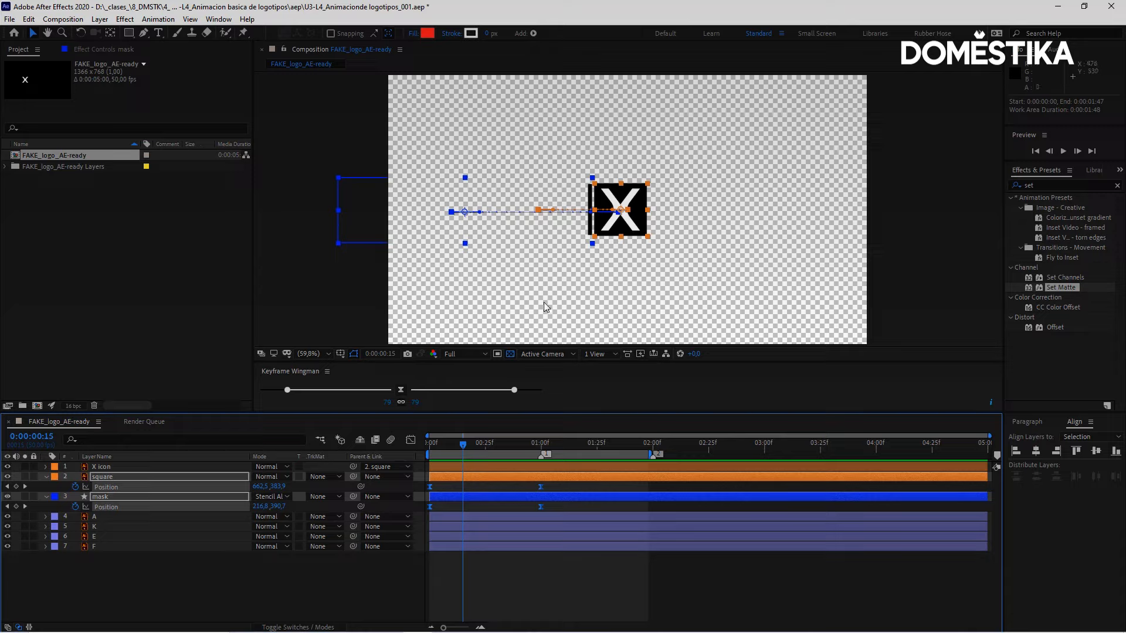
left_click_drag(471, 444, 428, 461)
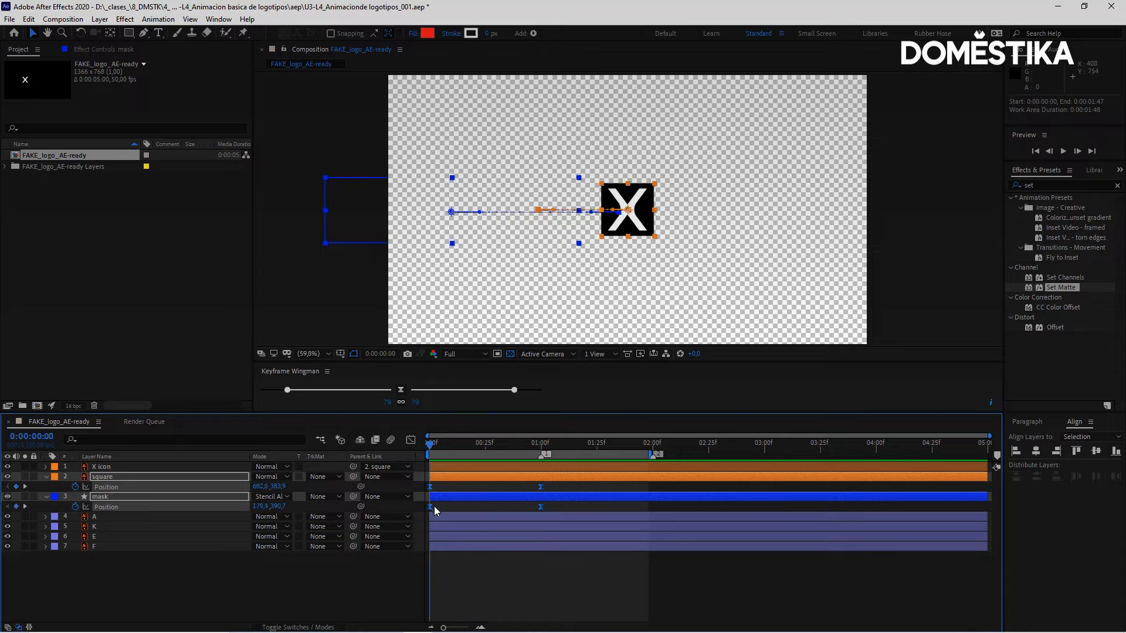
left_click(477, 444)
left_click_drag(476, 445, 474, 447)
left_click(449, 497)
left_click(450, 570)
left_click_drag(449, 565, 445, 515)
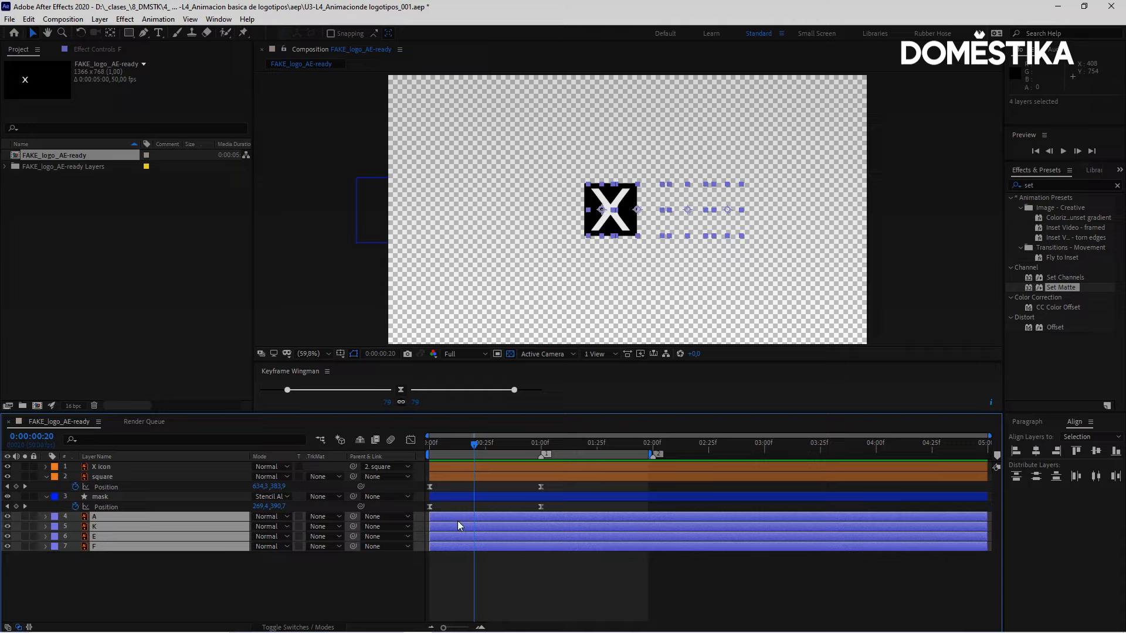
left_click_drag(429, 514, 472, 515)
Set Position keyframes on the A, K, E and F layers at 0:00:01:00.
left_click_drag(425, 449, 503, 548)
left_click(514, 553)
key("p")
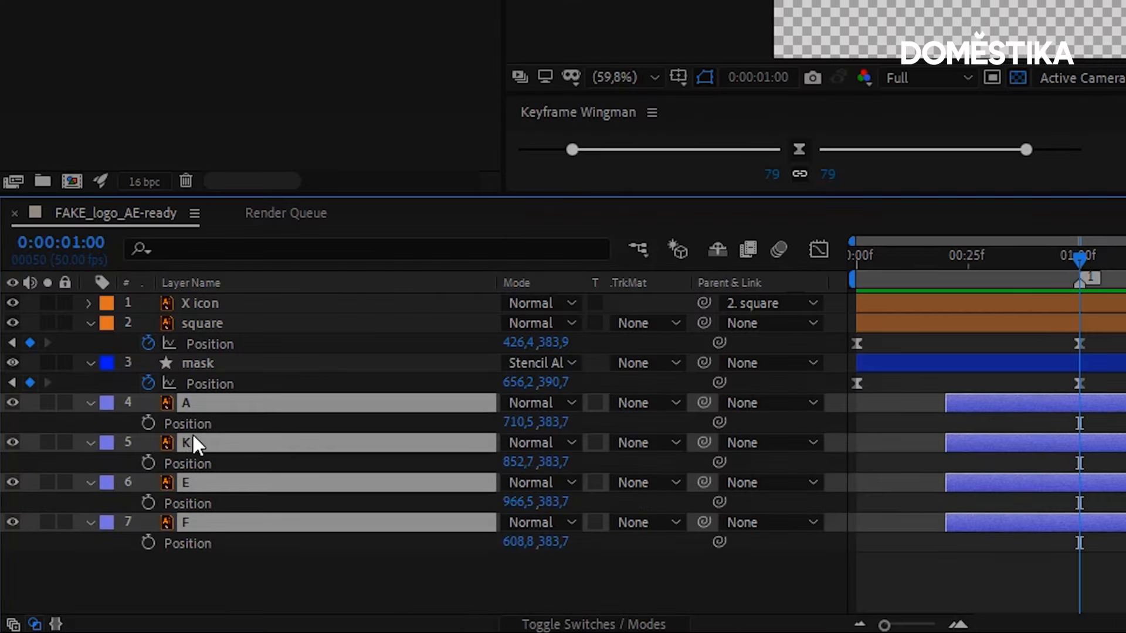
left_click(147, 422)
left_click(148, 463)
left_click(148, 503)
left_click(148, 542)
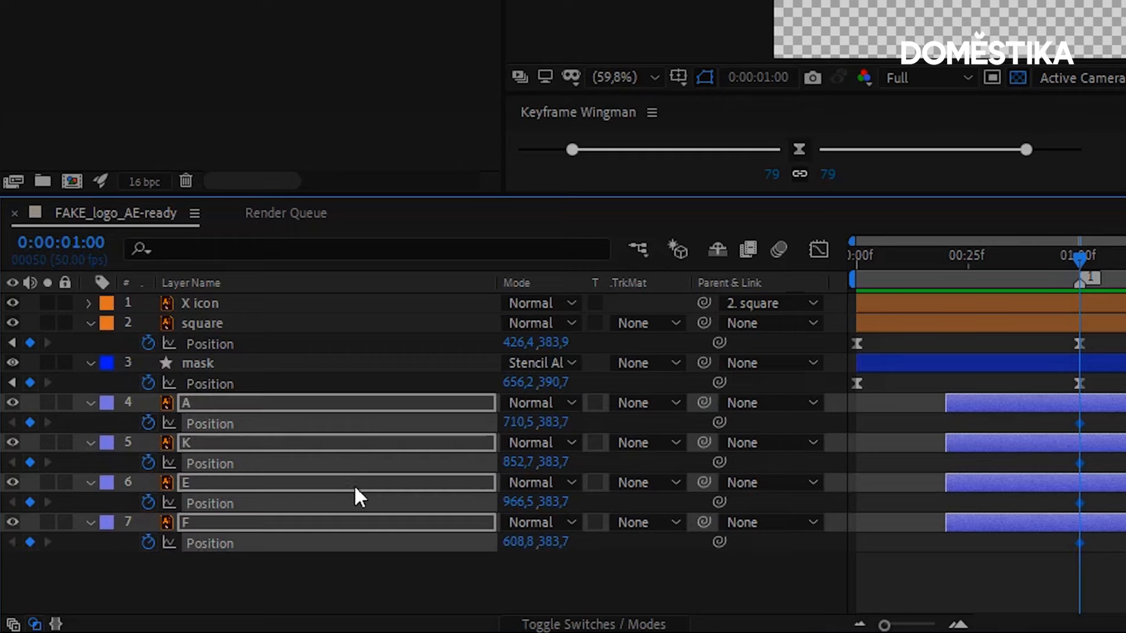
At 0:00:00:20, shift the four letters 60 px left to keyframe their starting positions, and scrub through the move.
left_click_drag(1016, 258, 951, 300)
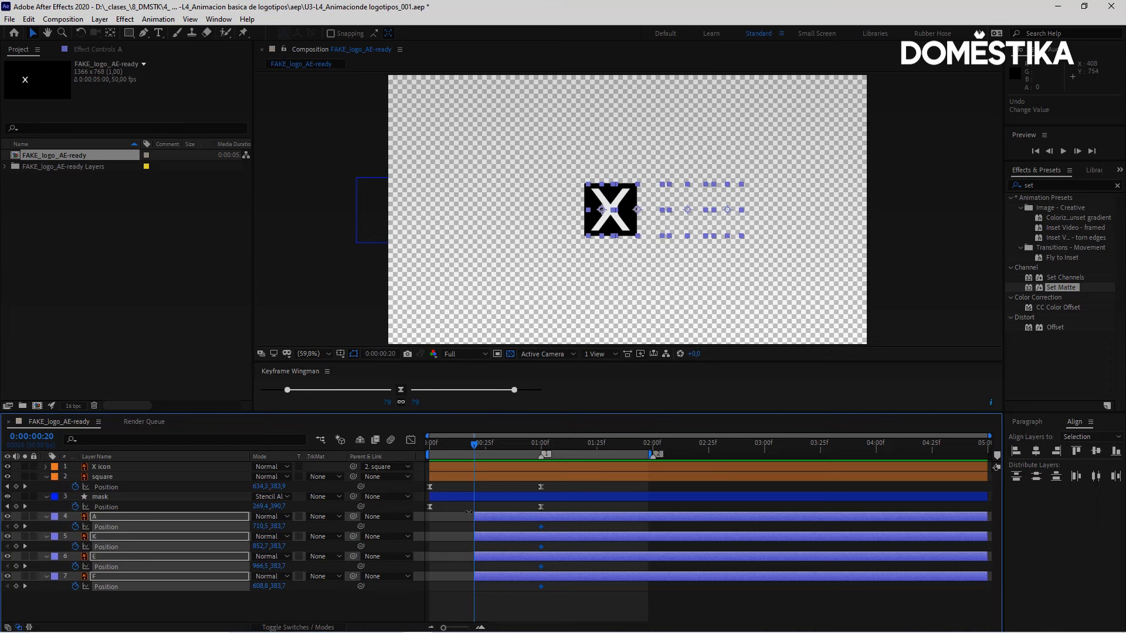
key("shift+Left")
key("shift+Left")
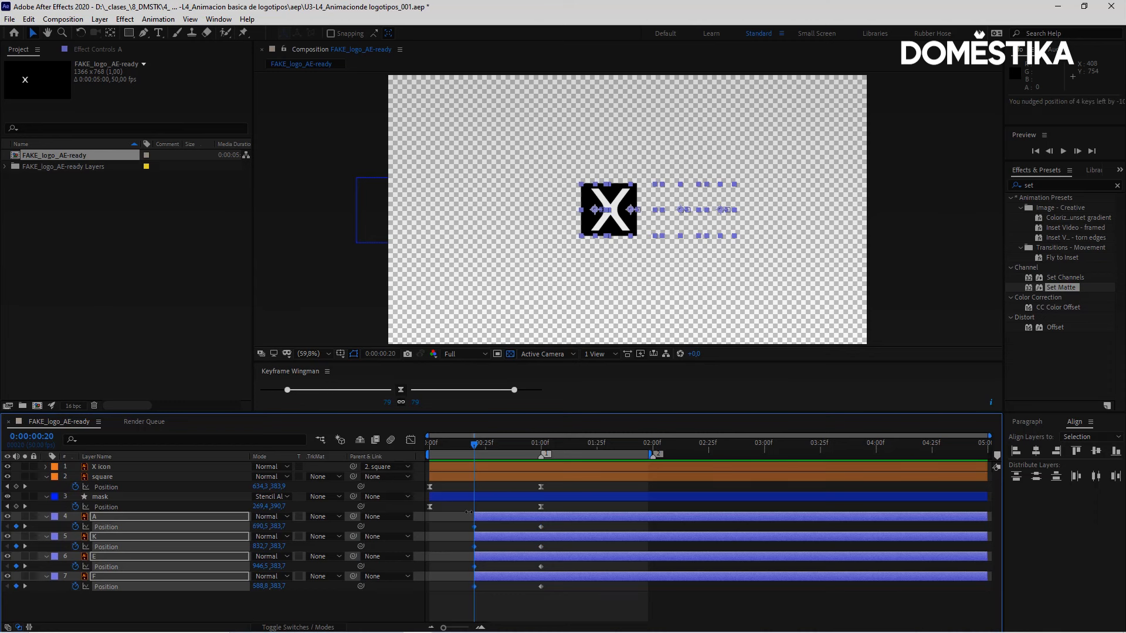
key("shift+Left")
key("shift+Left")
key("shift+Left")
key("shift+Left")
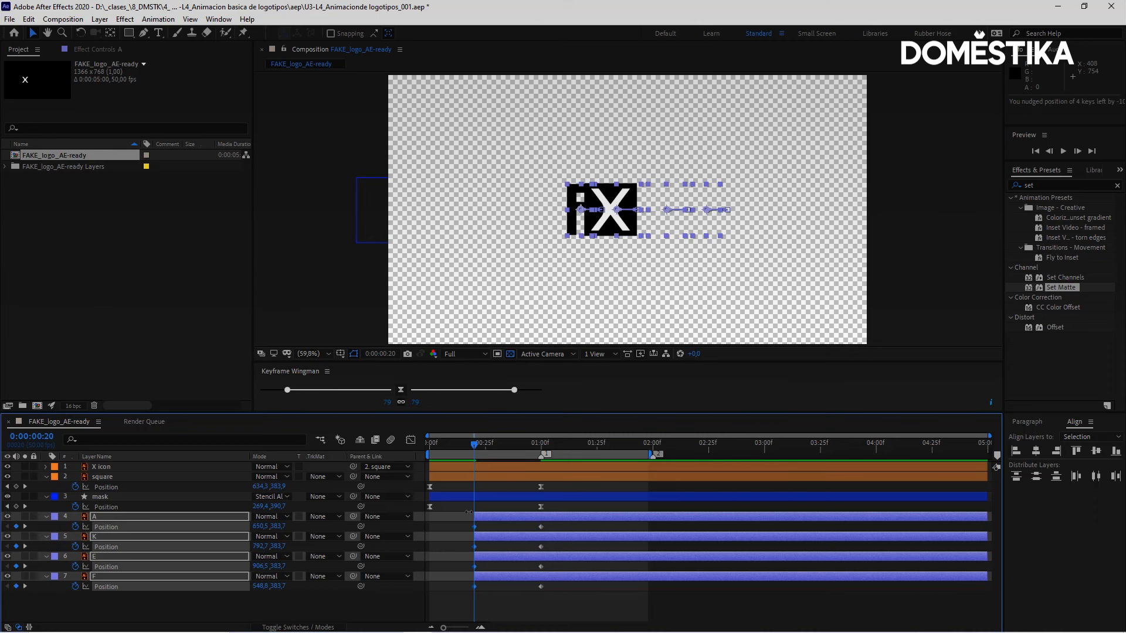
left_click_drag(475, 448, 519, 449)
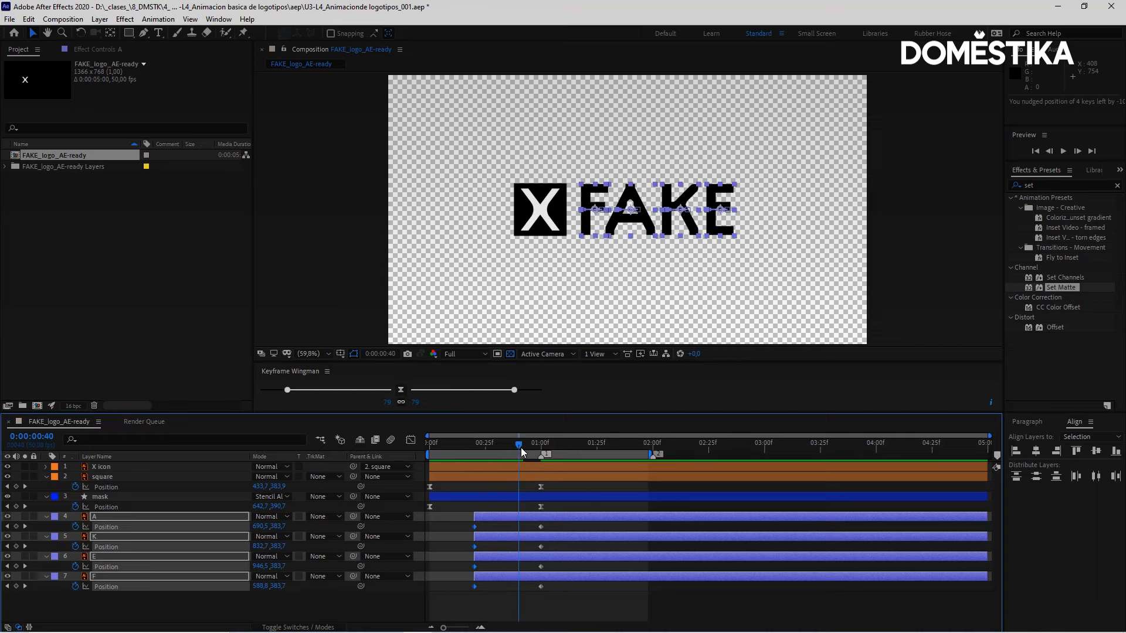
Ease the four letters' final Position keyframes to 87 with Keyframe Wingman and preview the animation.
left_click(555, 534)
left_click_drag(554, 533, 535, 589)
left_click_drag(515, 391, 527, 389)
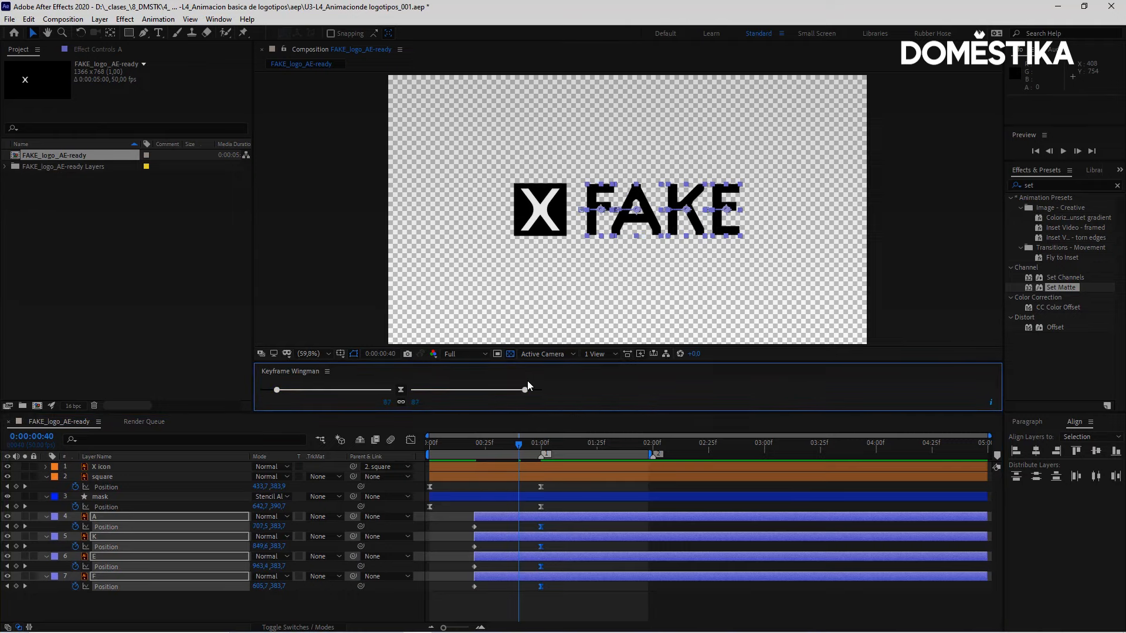
key("space")
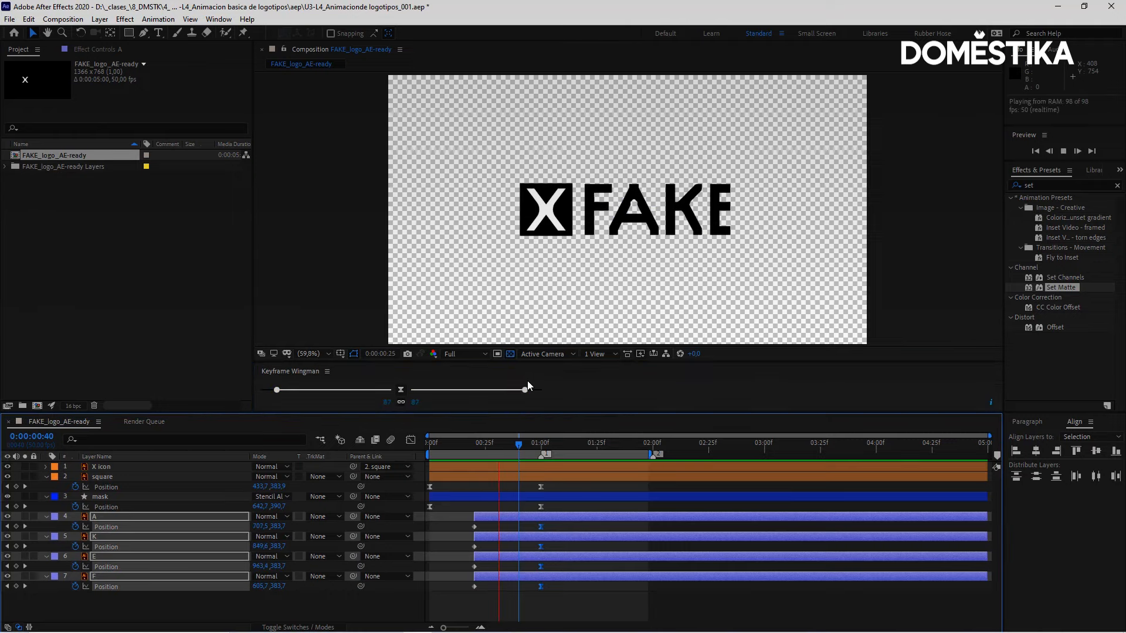
key("space")
Trim the start of the four letter layers to 0:00:00:24 and preview the reveal.
left_click_drag(505, 444, 483, 455)
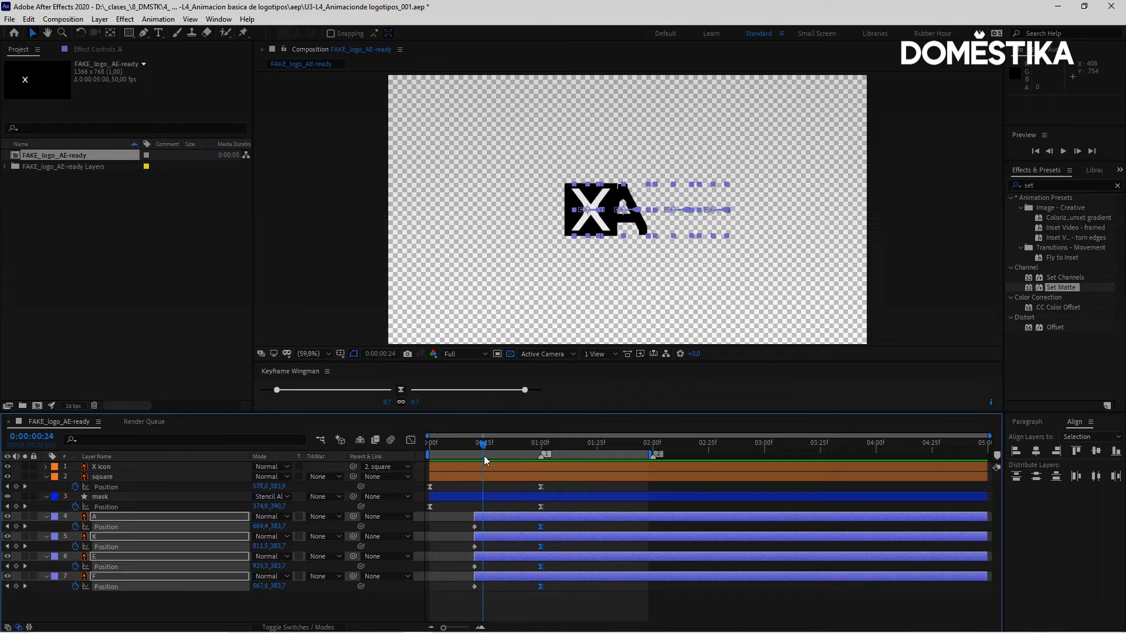
left_click_drag(472, 516, 482, 514)
key("space")
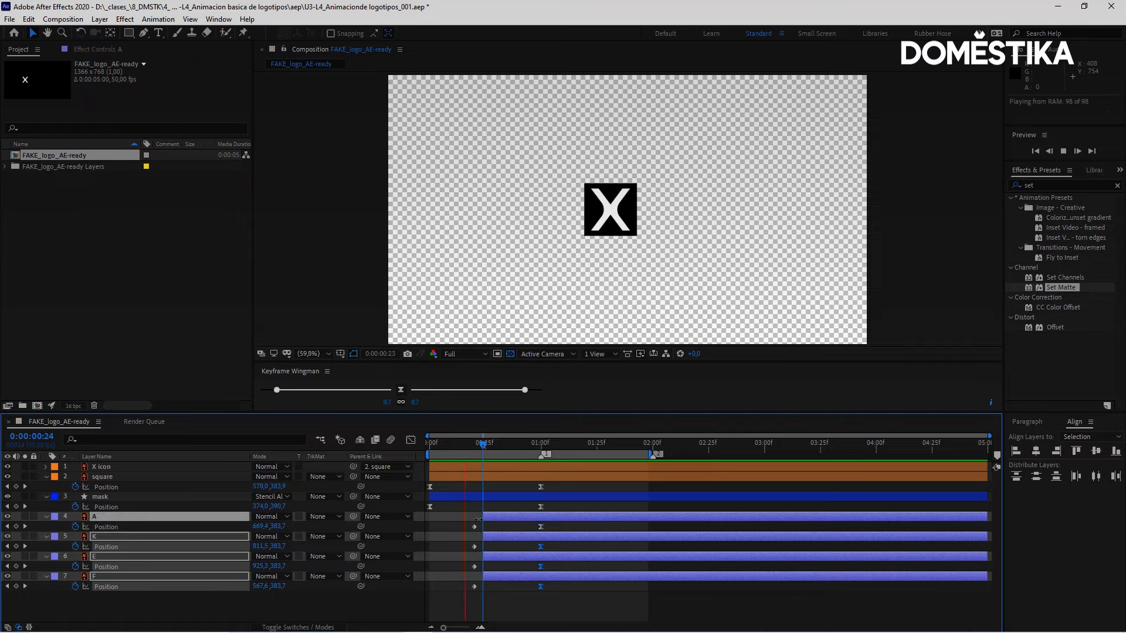
left_click(500, 486)
Reorder the letter layers as E, K, A, F and stagger A, K and E progressively after F, about 4 frames apart.
left_click_drag(486, 448, 512, 451)
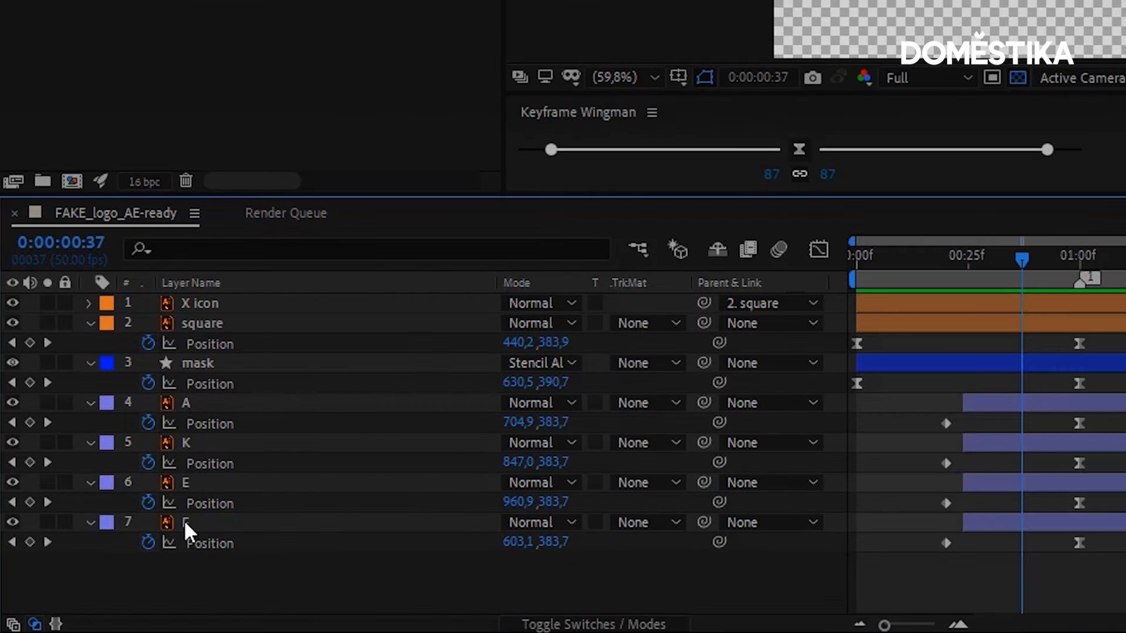
left_click(184, 519)
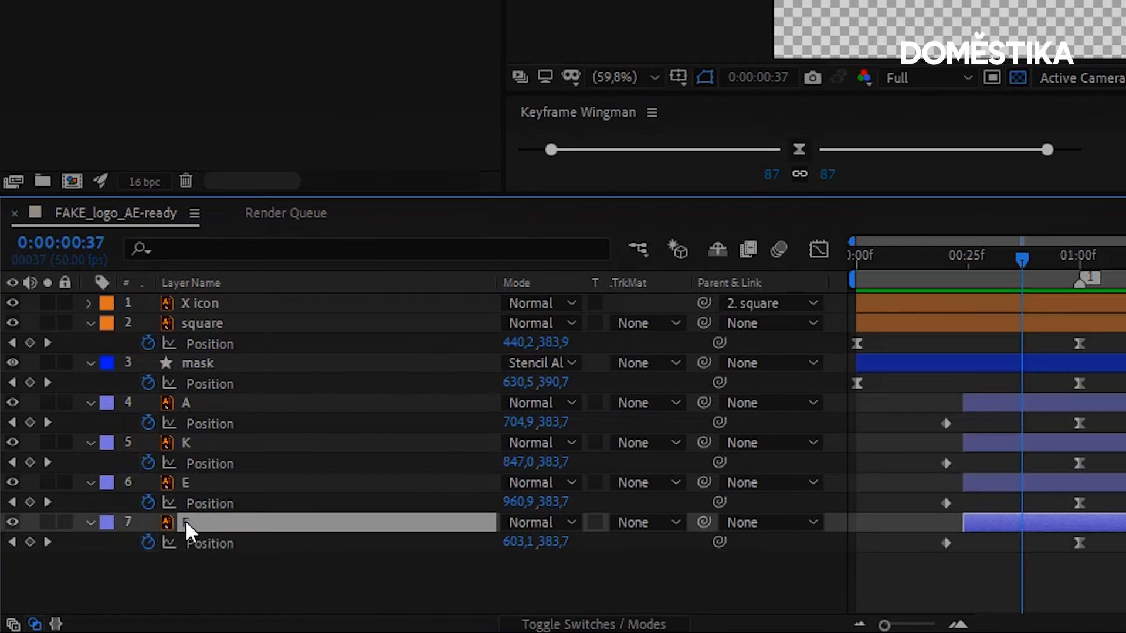
left_click_drag(192, 405, 425, 460)
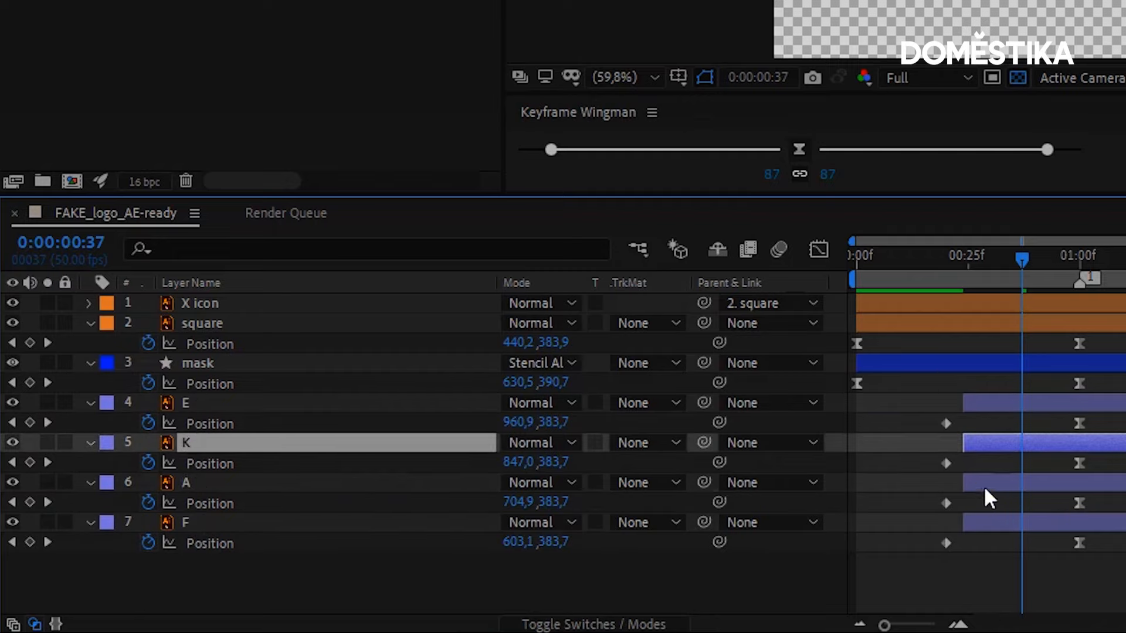
left_click_drag(980, 487, 993, 484)
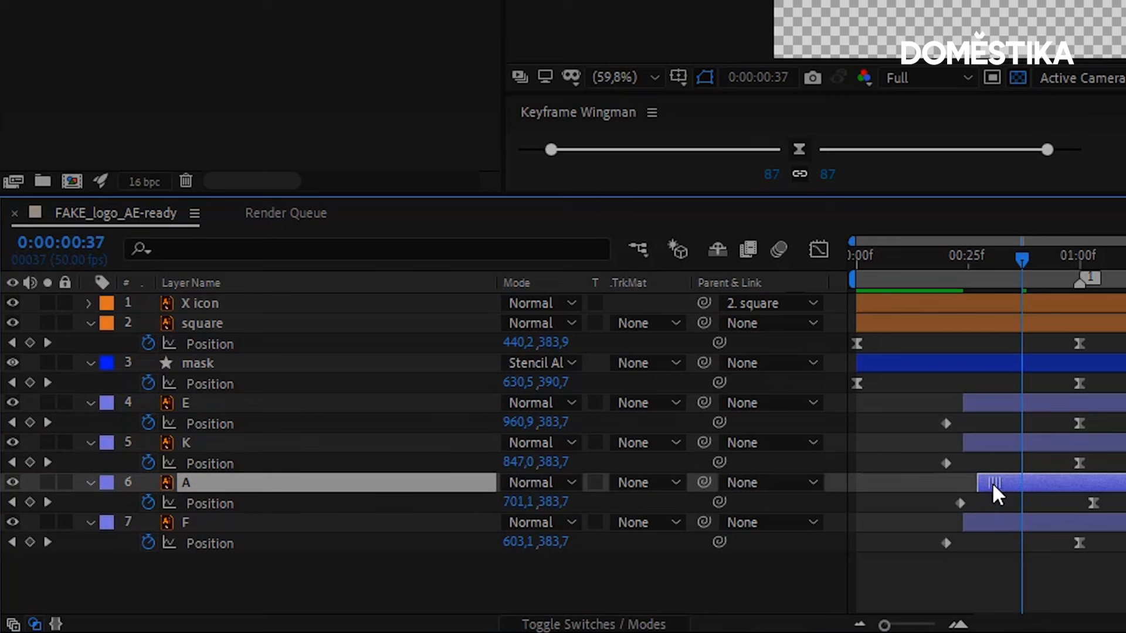
left_click_drag(978, 441, 988, 442)
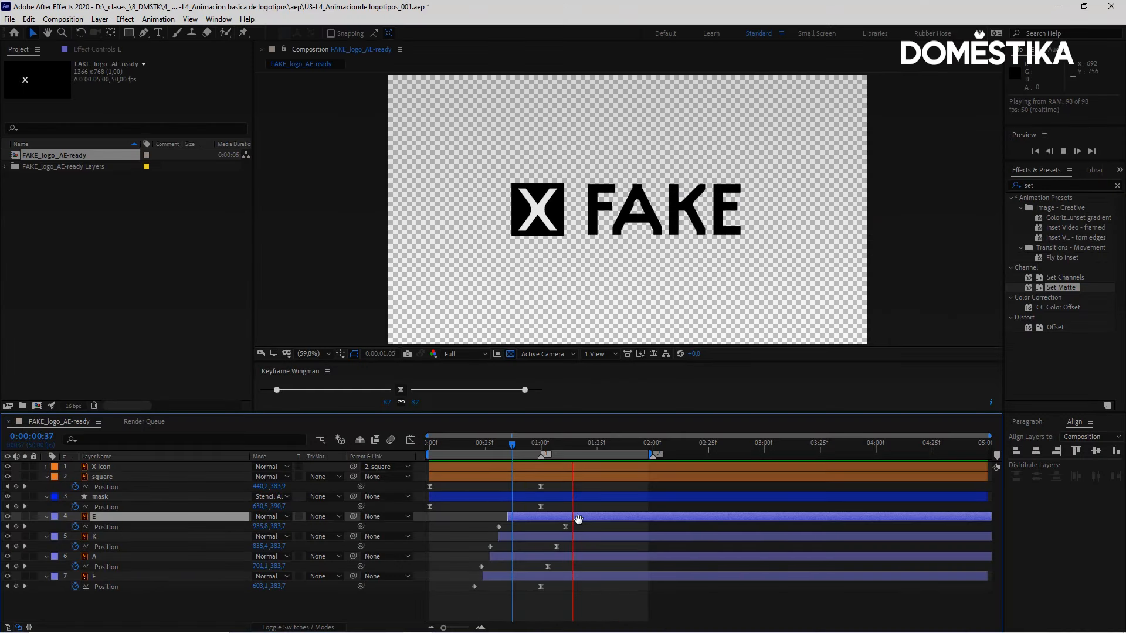
Return to 0:00:00:00 and create an editable shape layer from the X icon vector layer.
left_click_drag(506, 448, 416, 487)
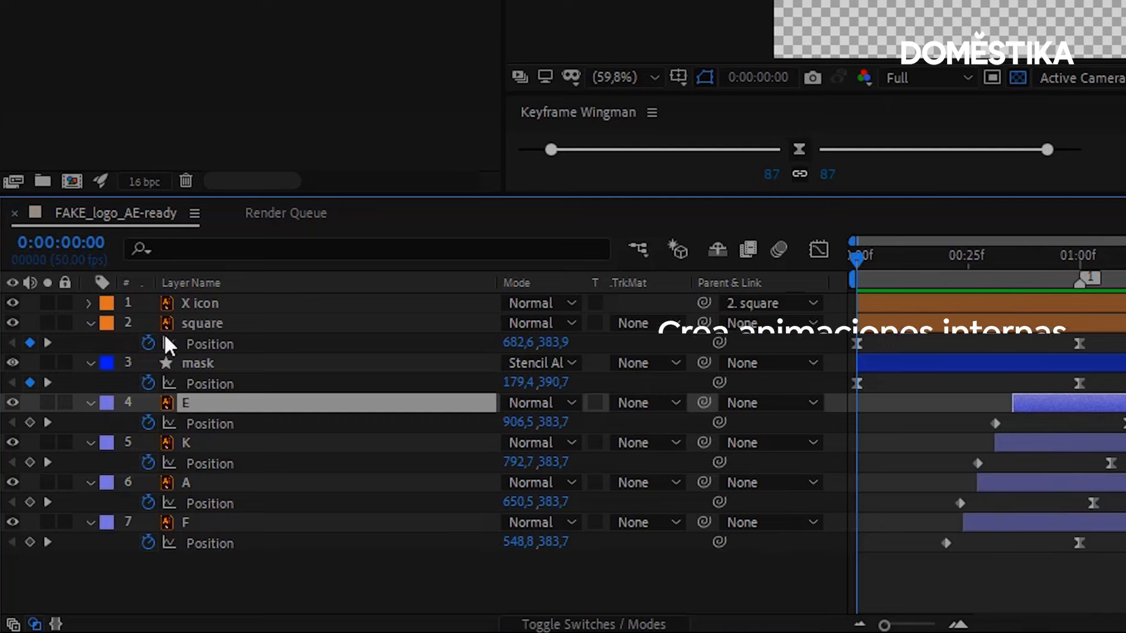
left_click(97, 467)
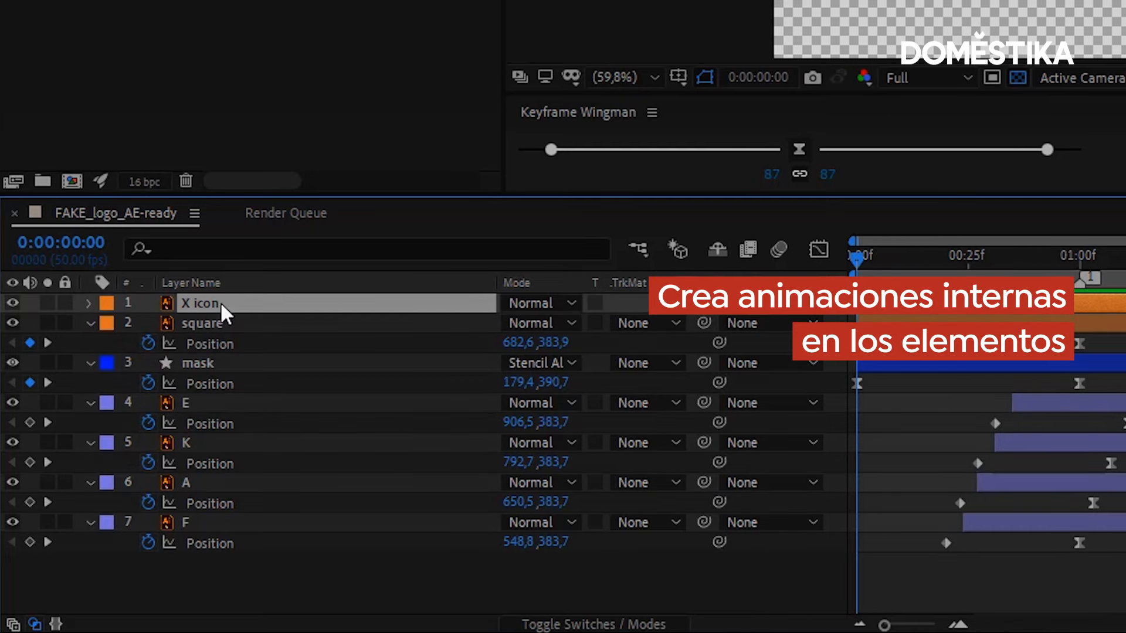
right_click(188, 300)
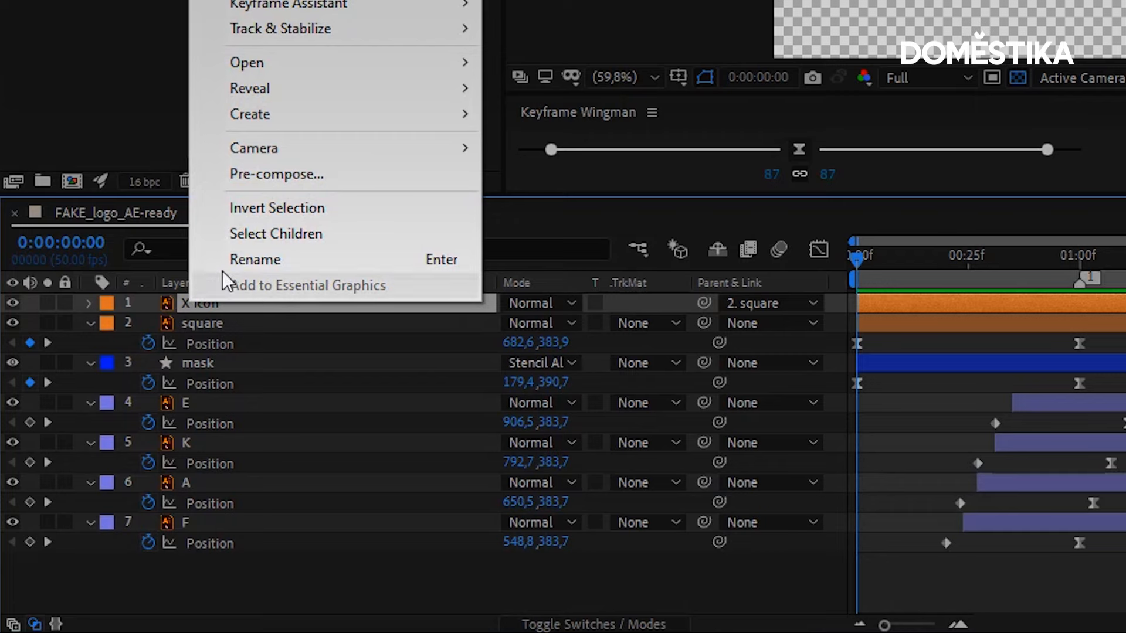
mouse_move(297, 109)
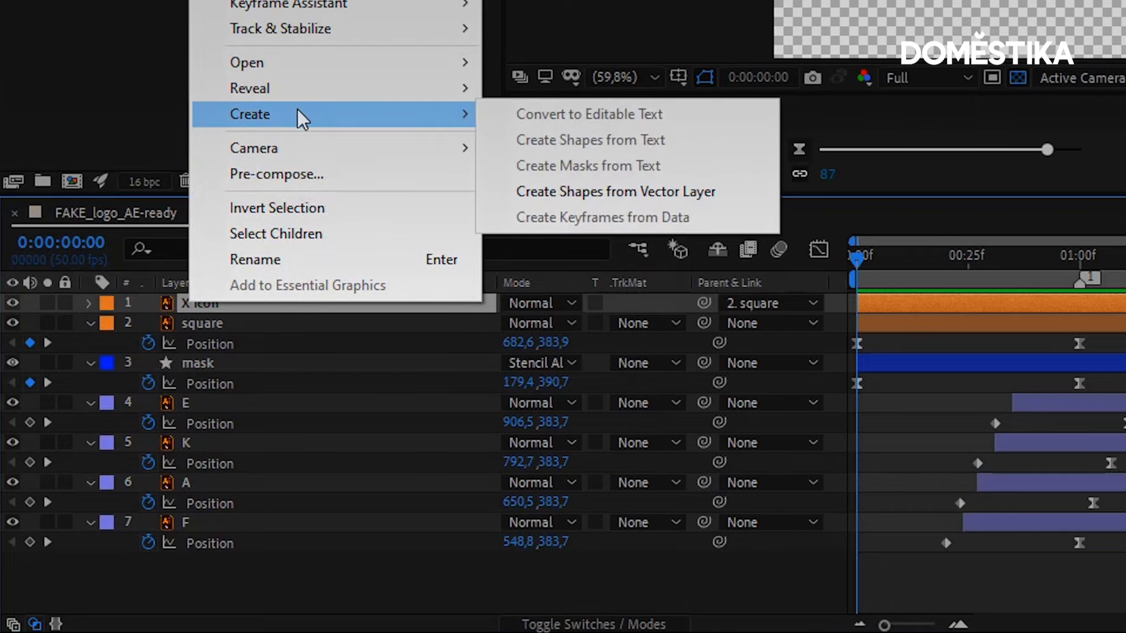
left_click(540, 192)
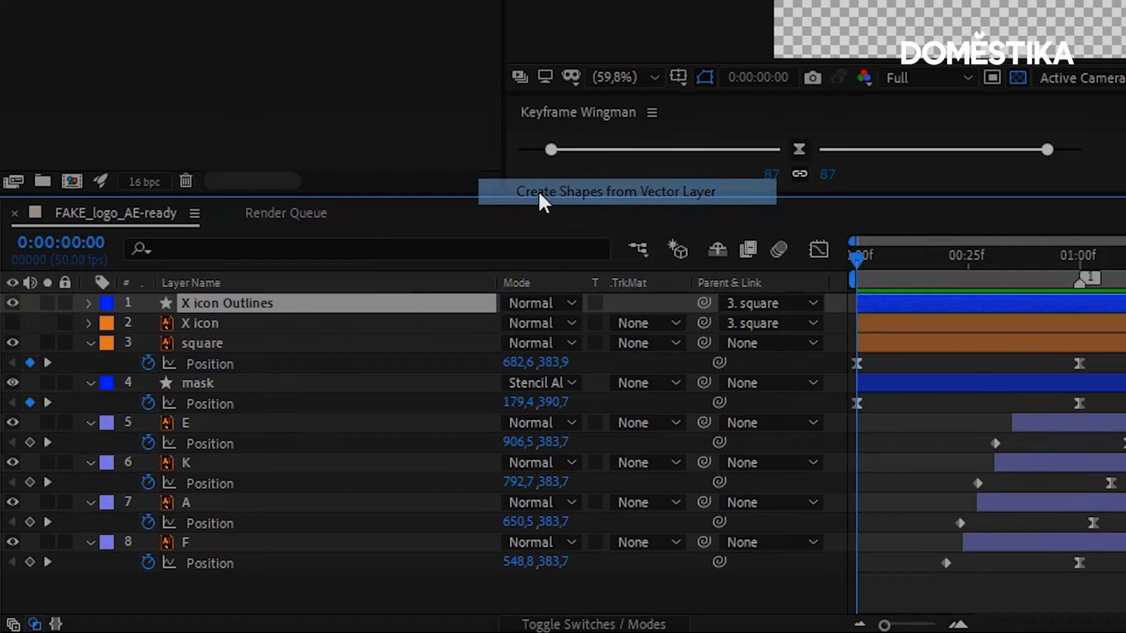
left_click(188, 323)
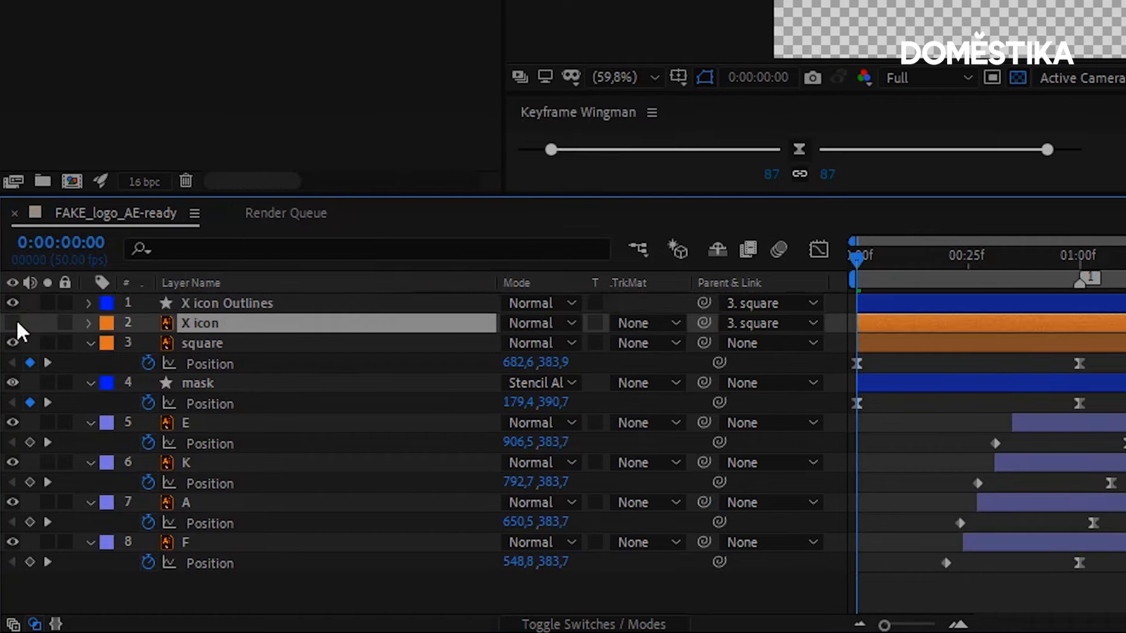
Filter the X icon Outlines properties by path, keyframe its Path at 0:00:01:00, and return to 0:00:00:00.
left_click(192, 300)
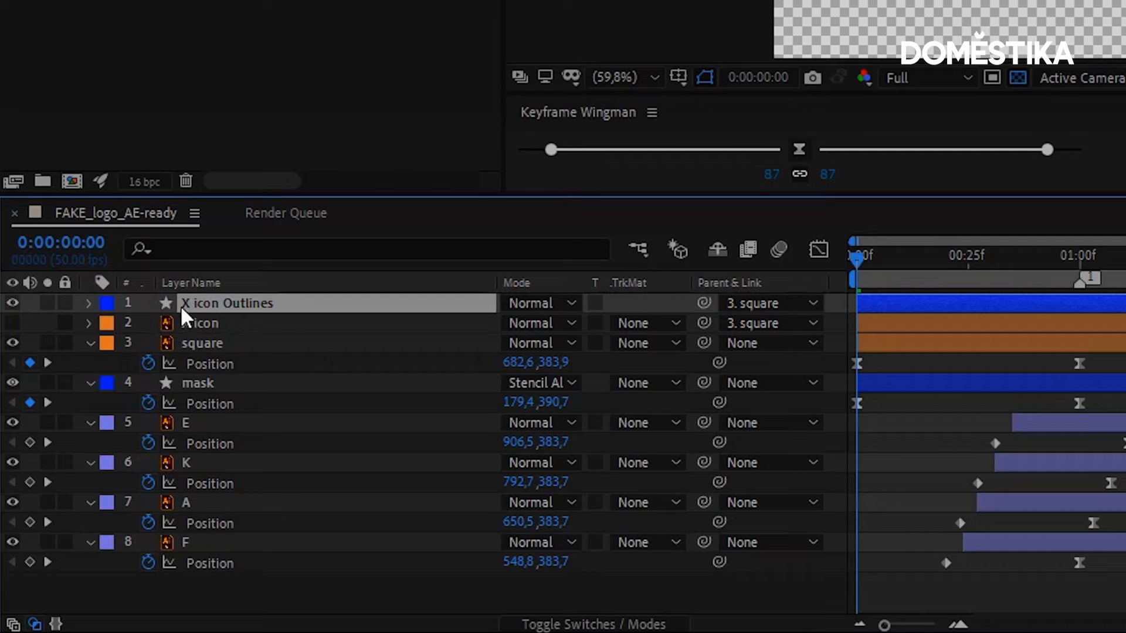
left_click(210, 249)
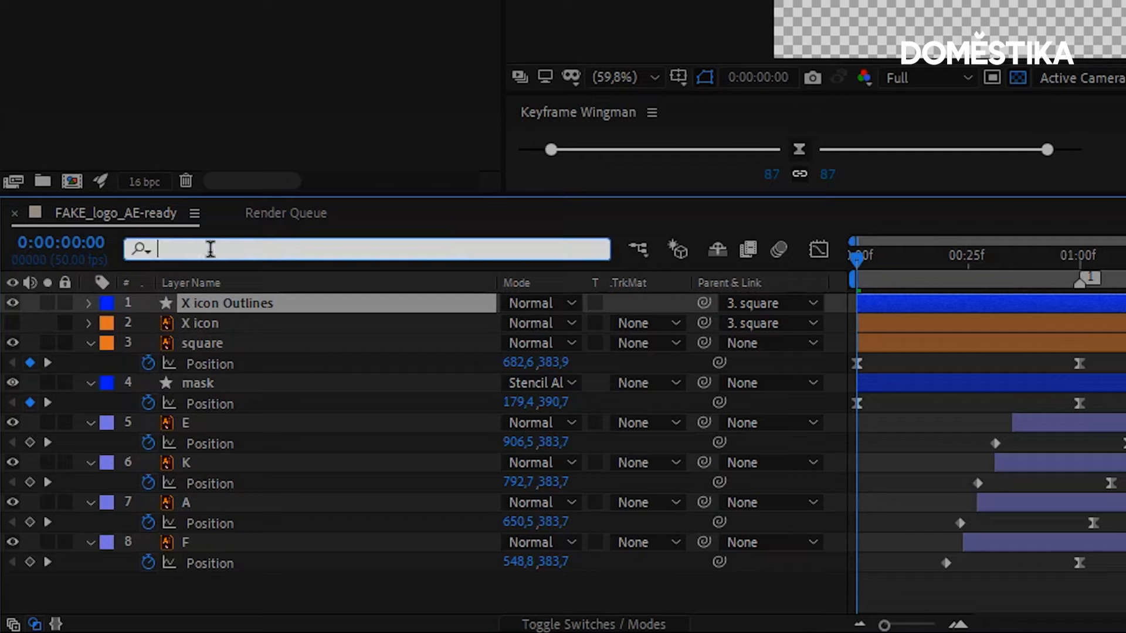
type("path")
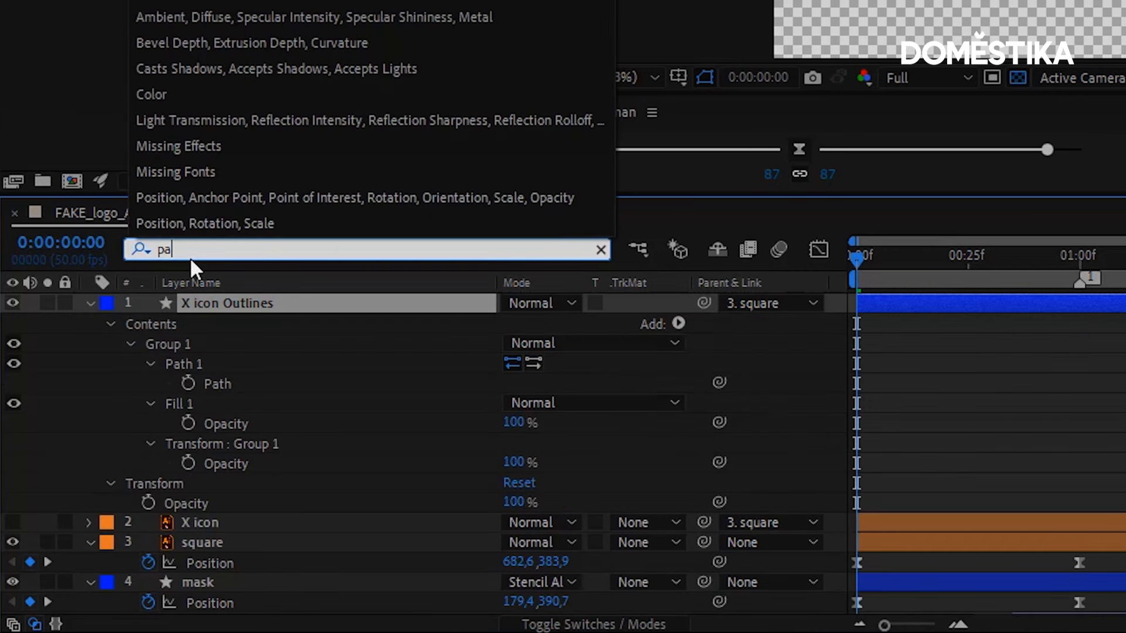
left_click(200, 384)
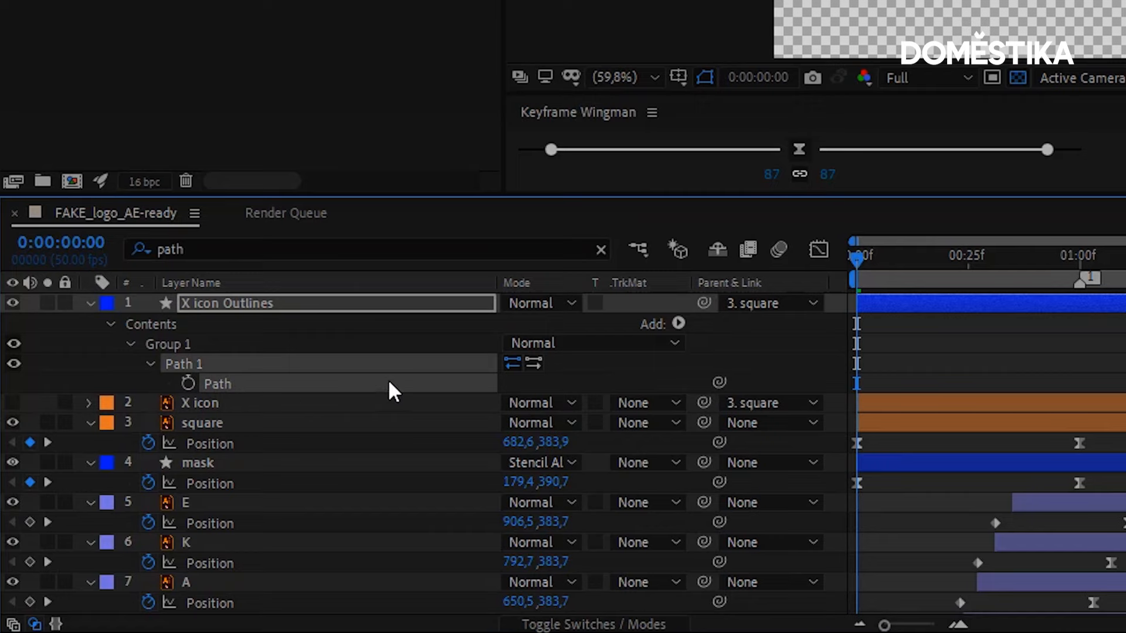
left_click_drag(939, 252, 1086, 265)
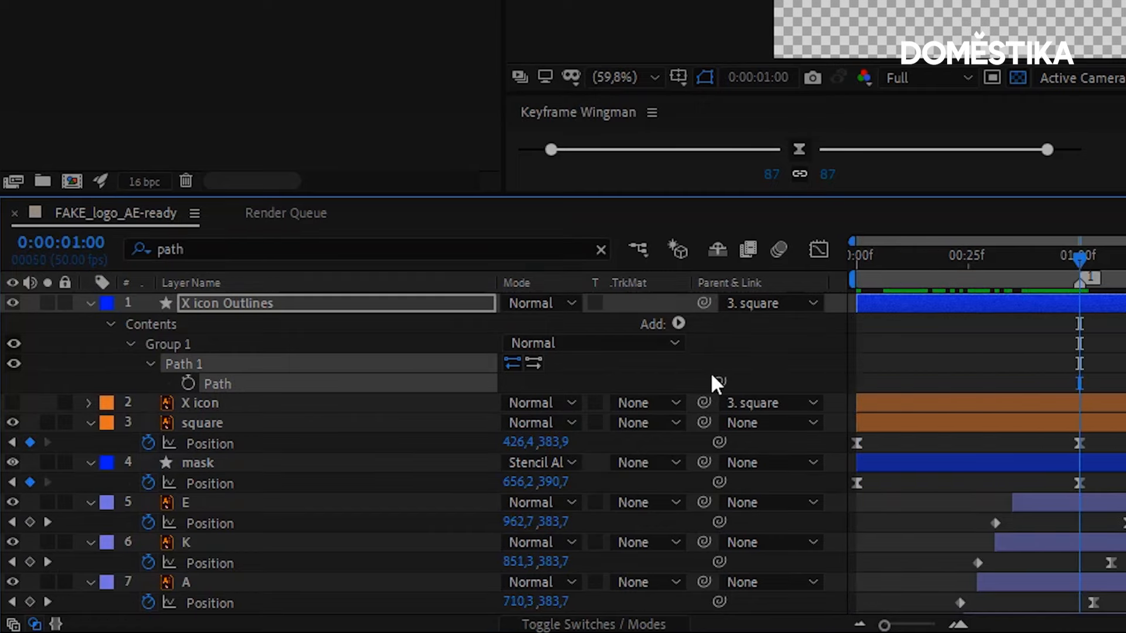
left_click(185, 382)
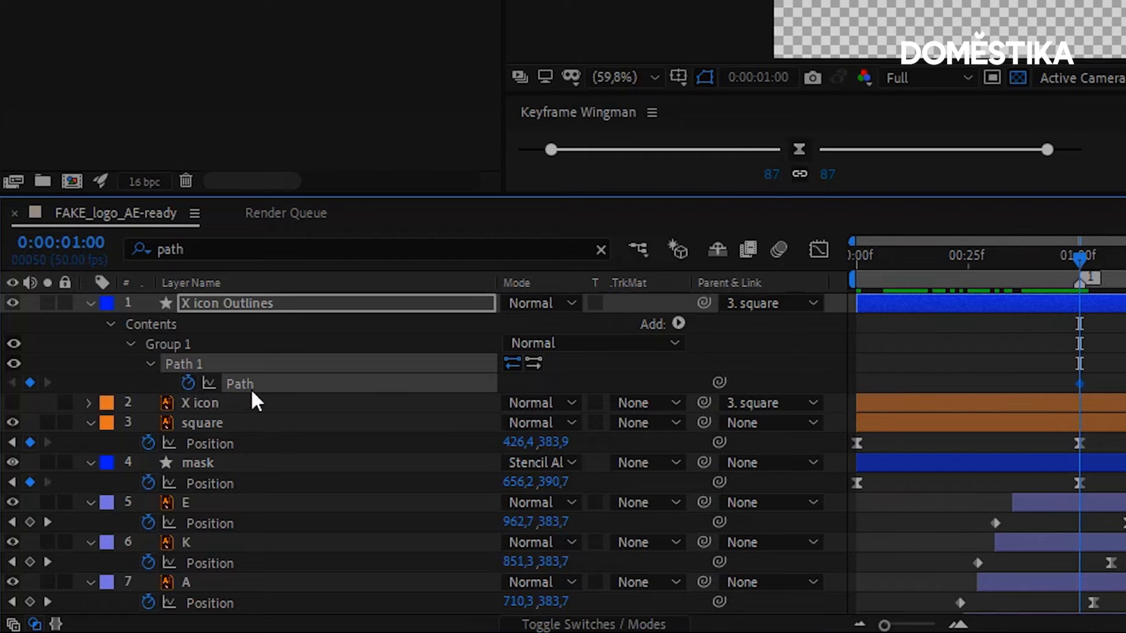
left_click_drag(983, 262, 829, 253)
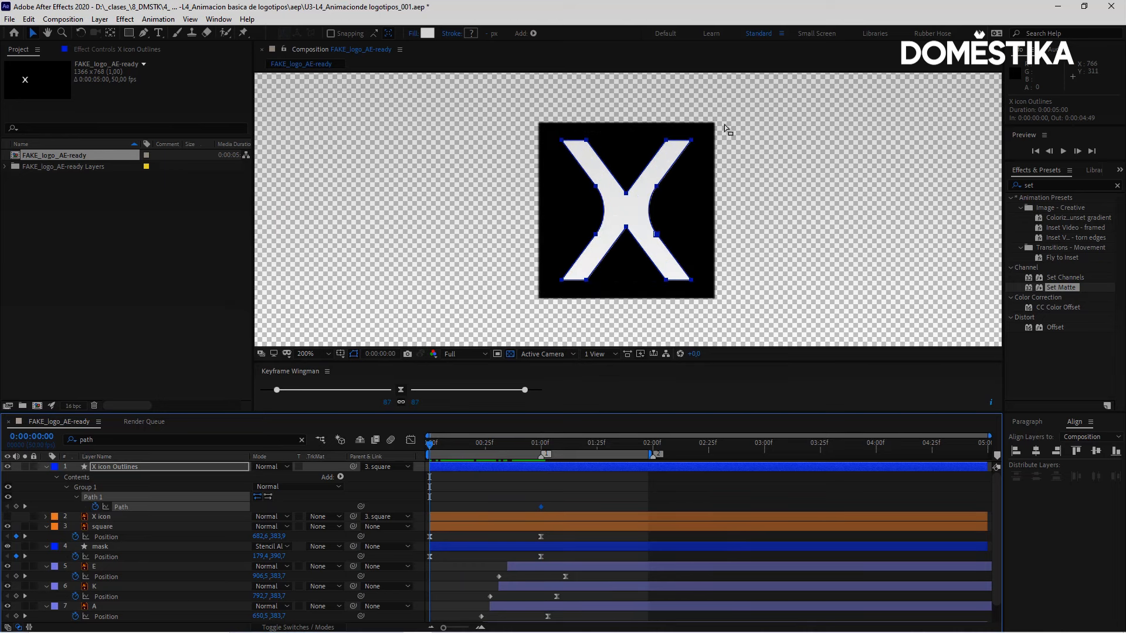
left_click_drag(715, 124, 644, 121)
left_click_drag(554, 152, 553, 153)
left_click_drag(727, 262, 529, 292)
key("ctrl+z")
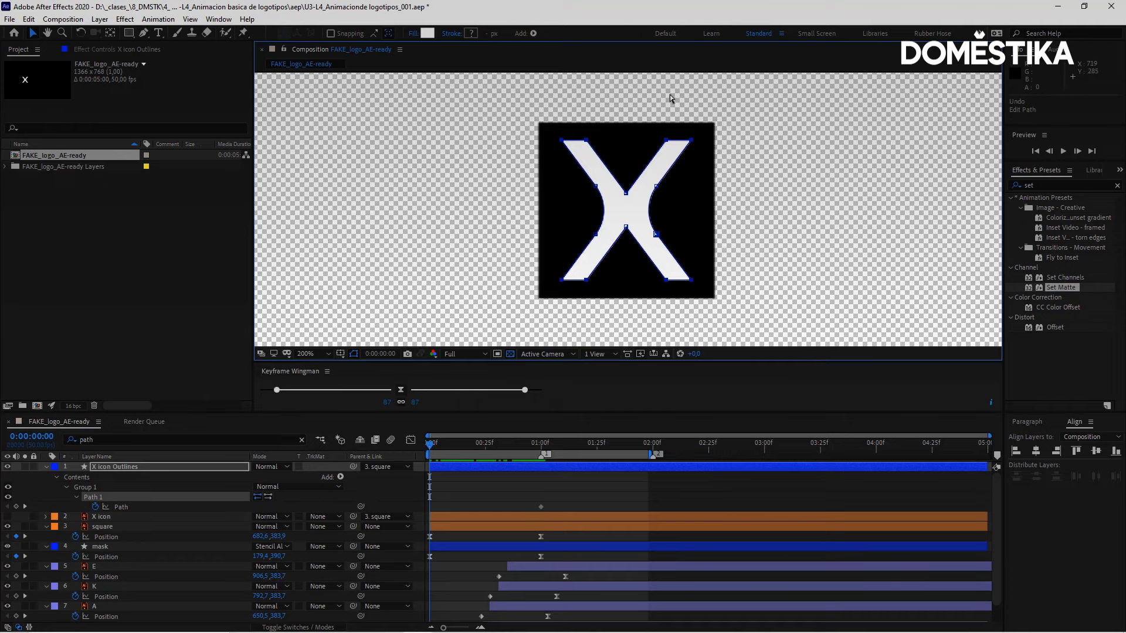
Show the rulers and place two horizontal guides through the X's upper and lower inner side points, the lower one at 404.
key("ctrl+r")
left_click(678, 79)
left_click_drag(677, 103, 672, 190)
left_click_drag(707, 78, 672, 239)
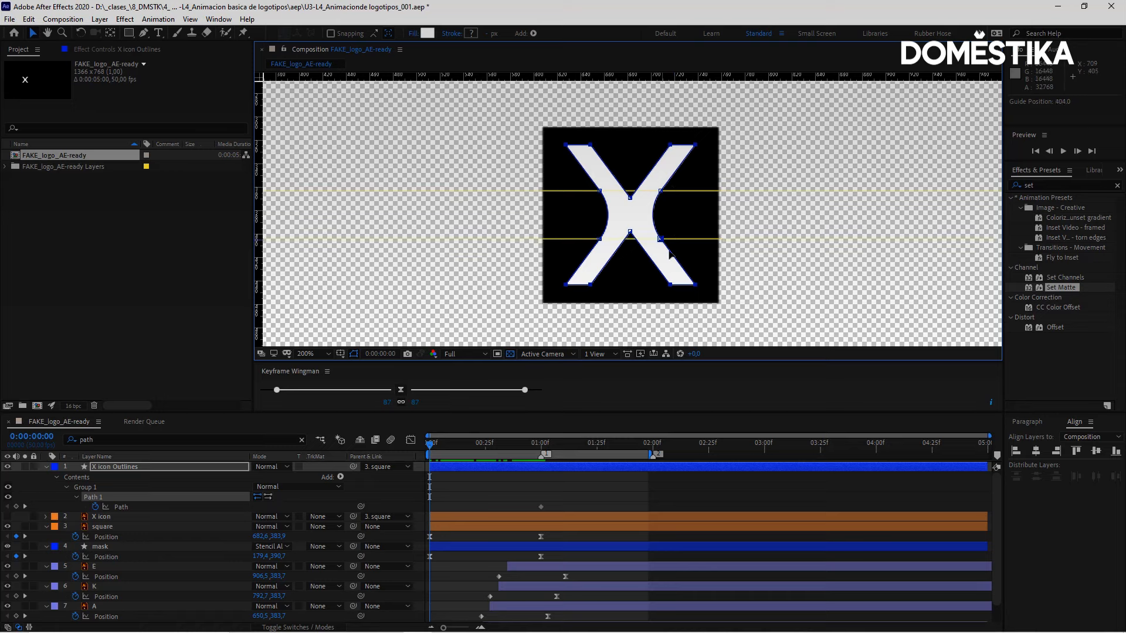
At 0:00:00:00, shorten the X's four arms by moving their end points inward to the guides, and scrub through the growth.
left_click_drag(719, 271, 598, 244)
mouse_move(435, 444)
left_mouse_down()
mouse_move(520, 441)
mouse_move(431, 443)
left_mouse_up()
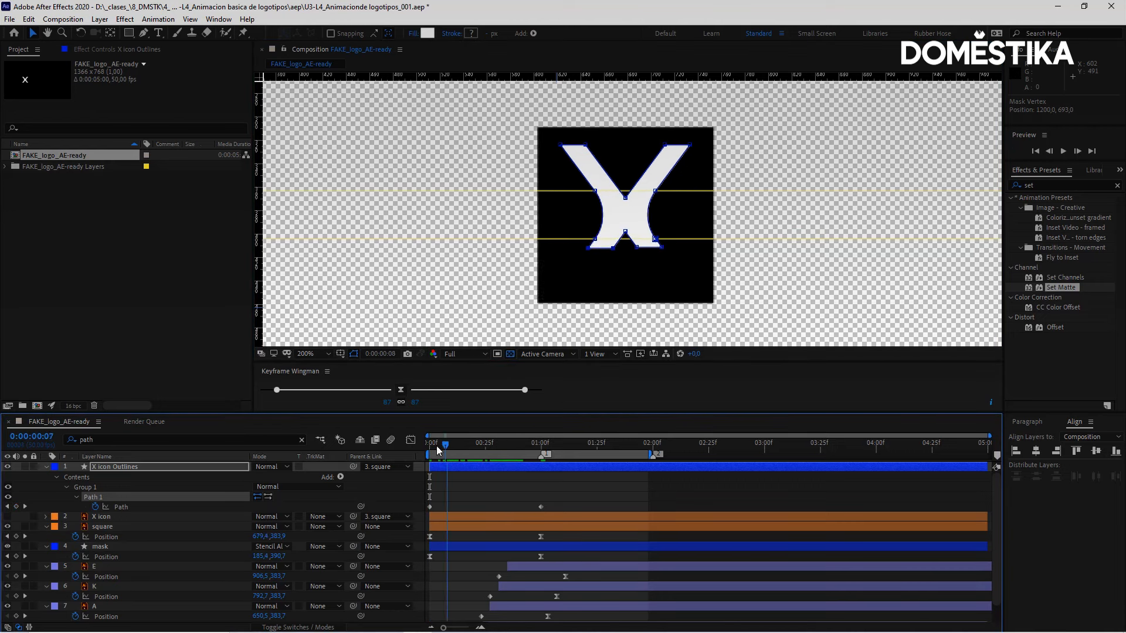
left_click_drag(612, 134, 597, 189)
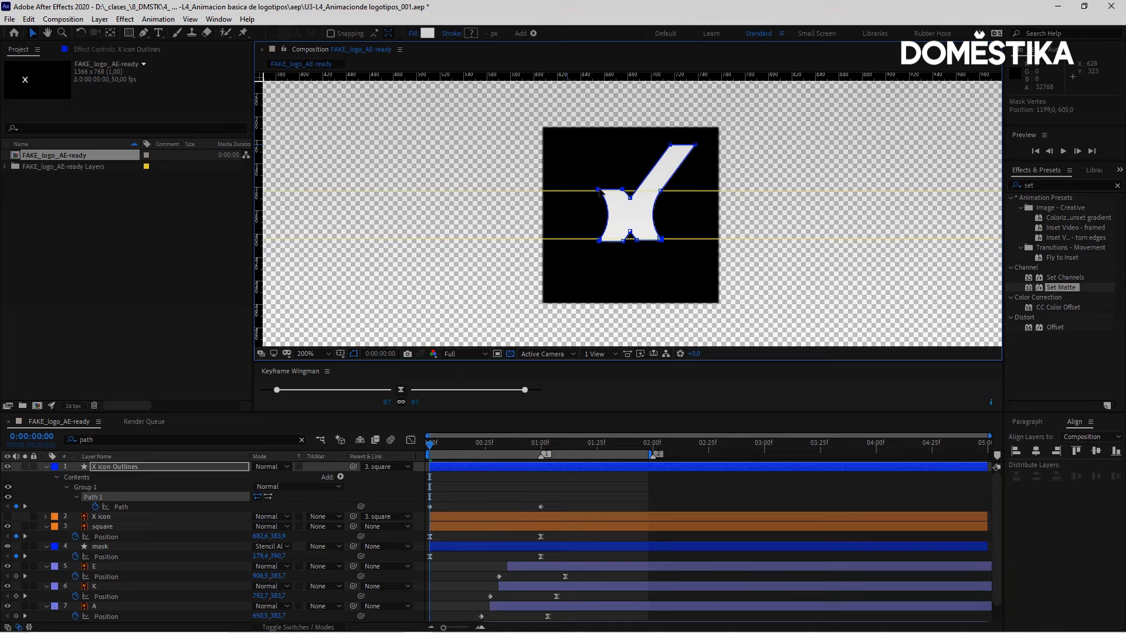
left_click_drag(723, 136, 637, 195)
mouse_move(431, 450)
left_mouse_down()
mouse_move(509, 447)
mouse_move(447, 464)
left_mouse_up()
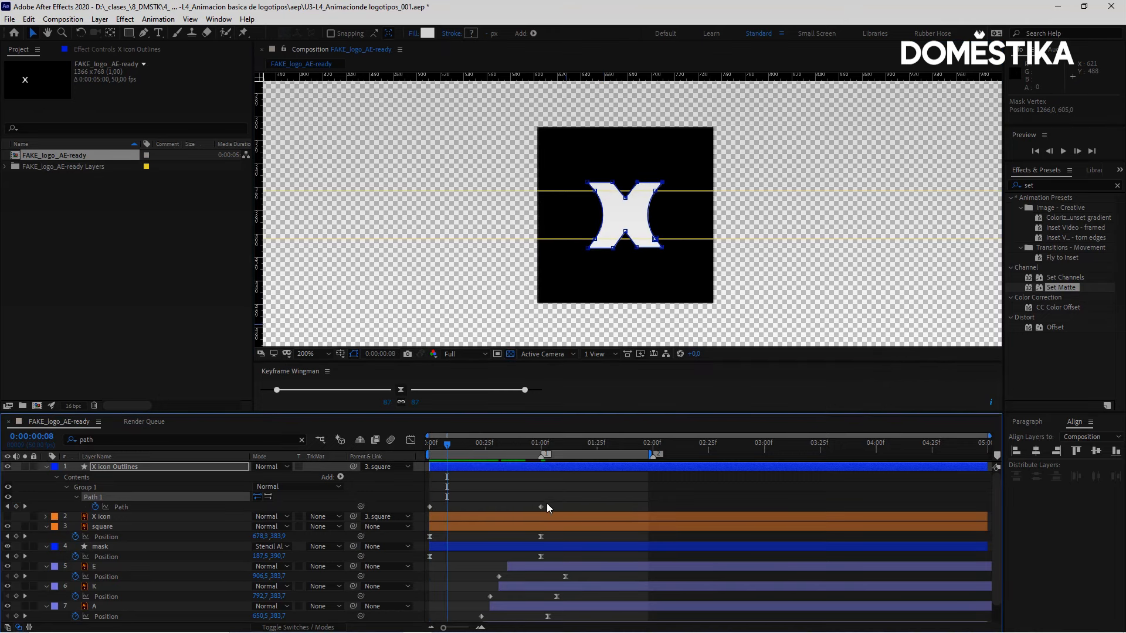
Ease the X's final Path keyframe to about 92 and its first to 40 with Keyframe Wingman, and preview the fitted composition.
left_click(540, 507)
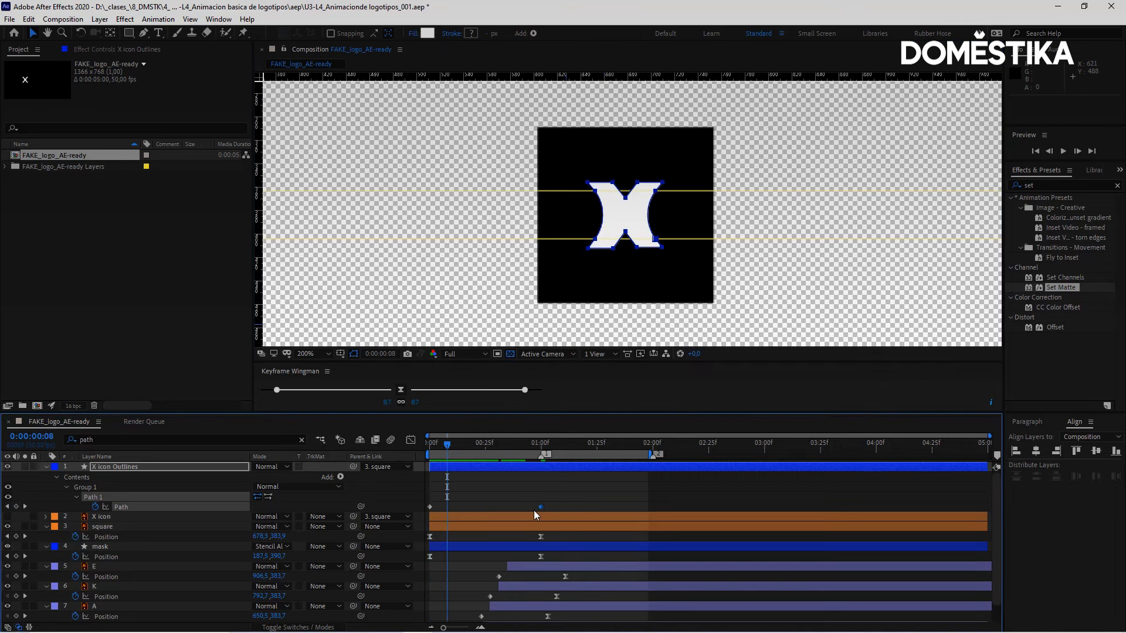
left_click_drag(525, 390, 531, 391)
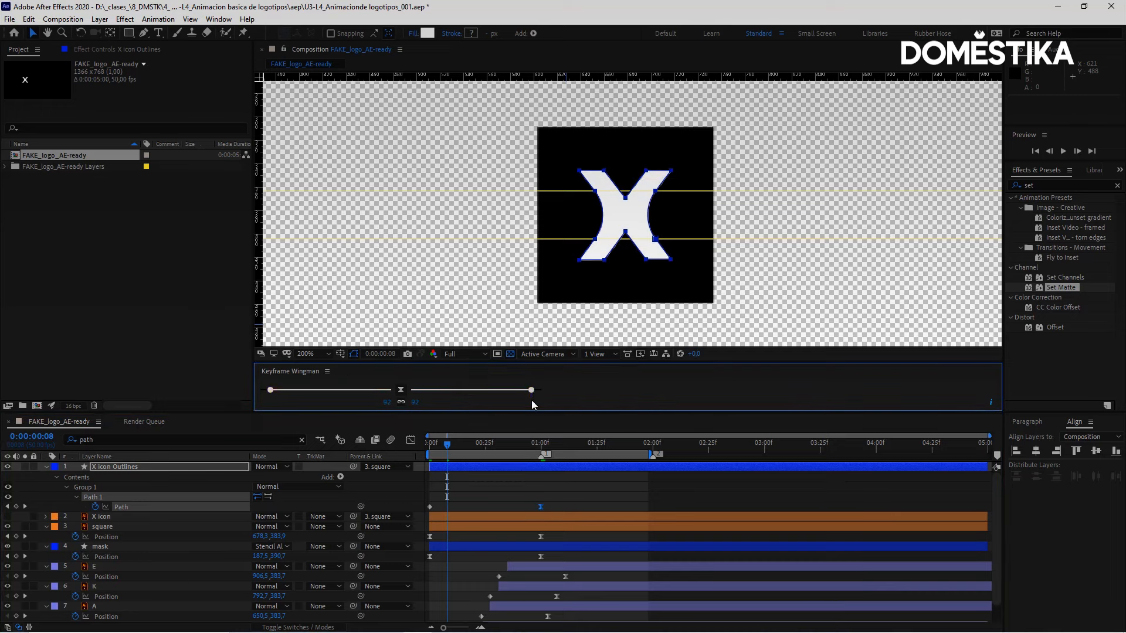
left_click_drag(466, 491, 417, 511)
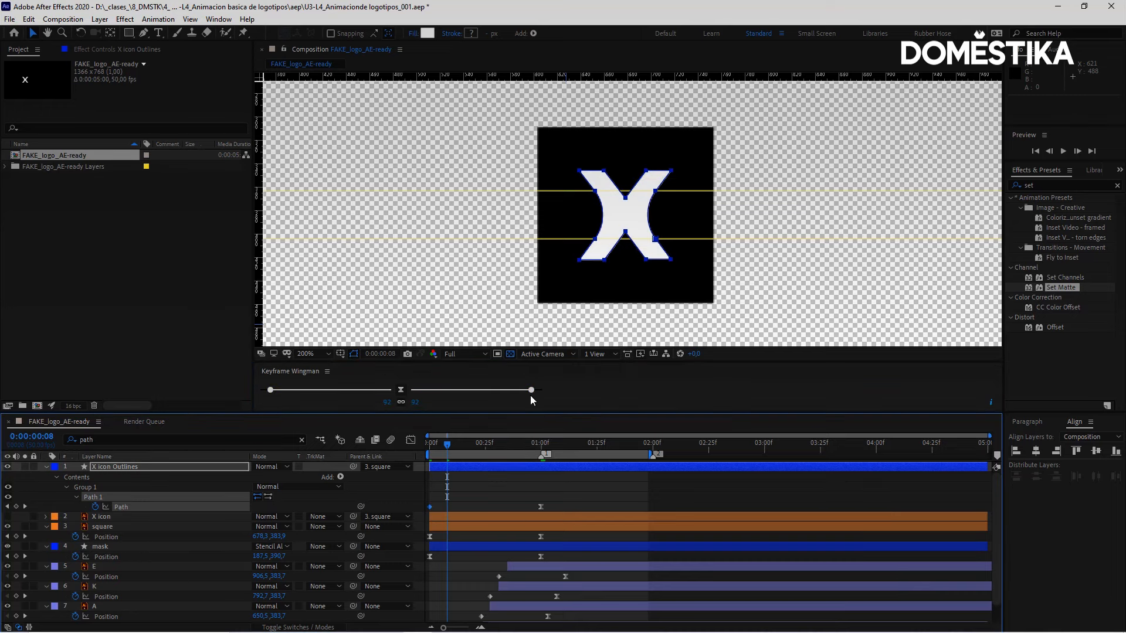
left_click_drag(529, 388, 463, 398)
left_click(311, 358)
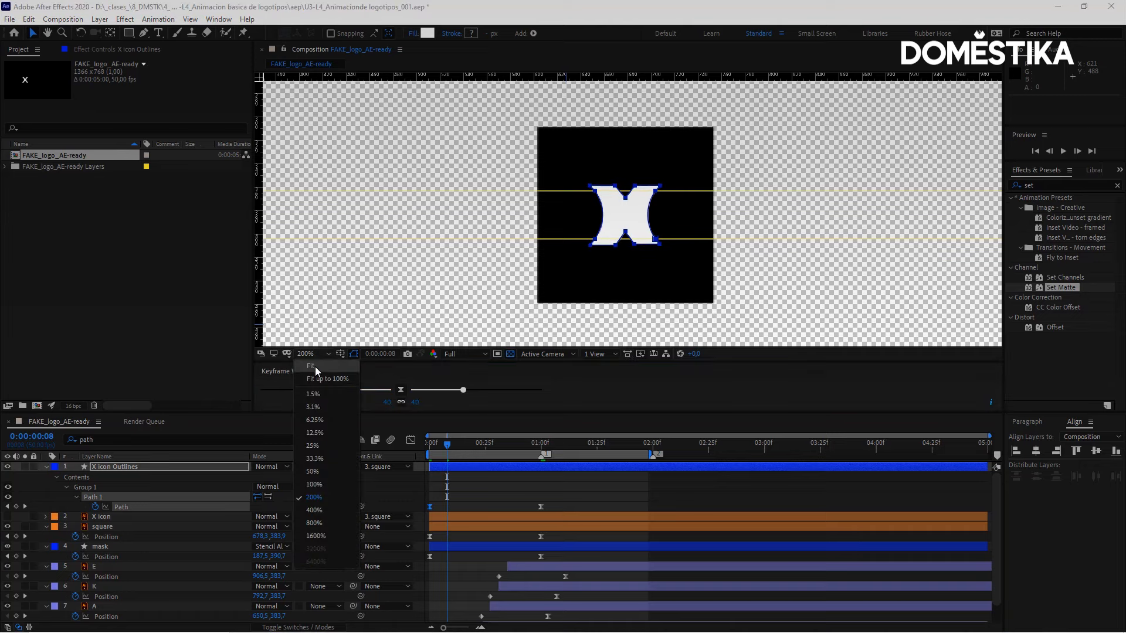
left_click(312, 366)
key("space")
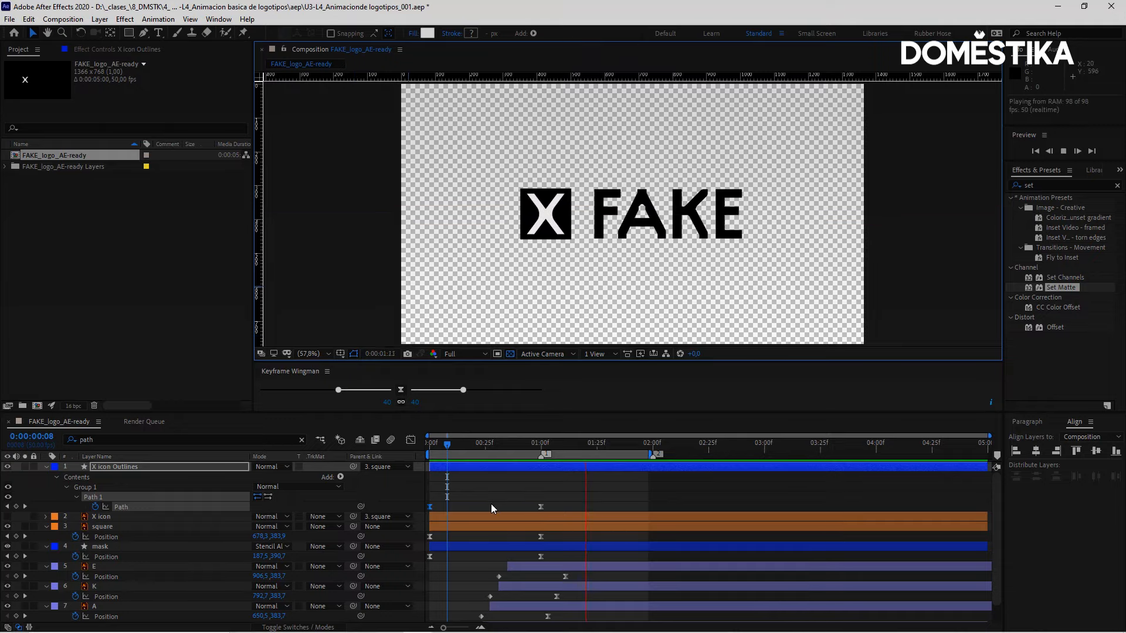
key("space")
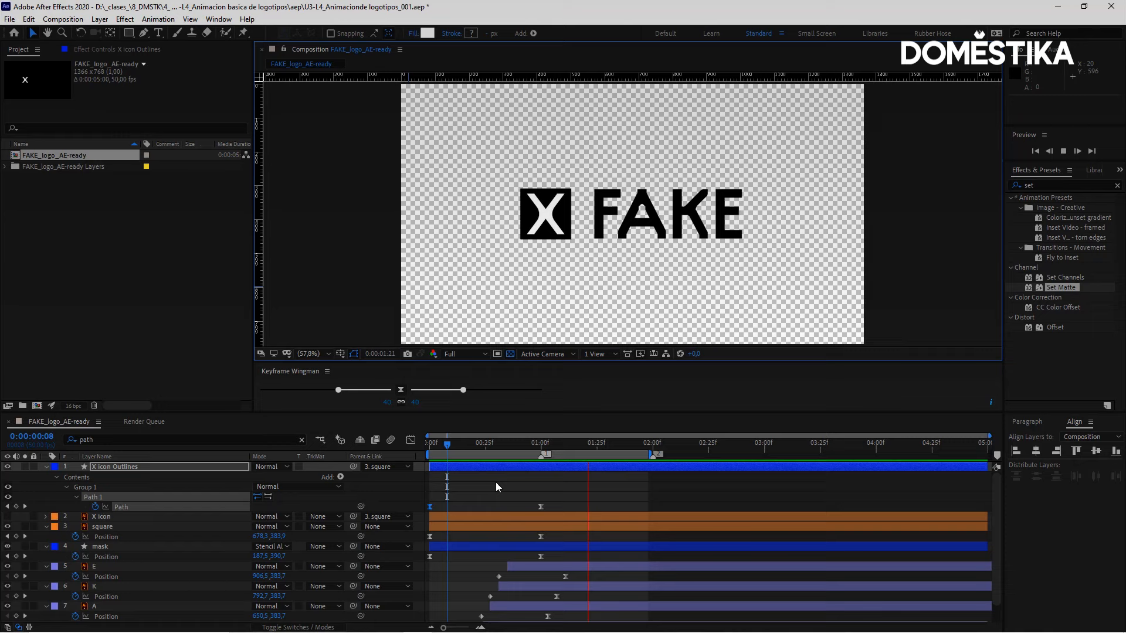
left_click_drag(505, 443, 544, 462)
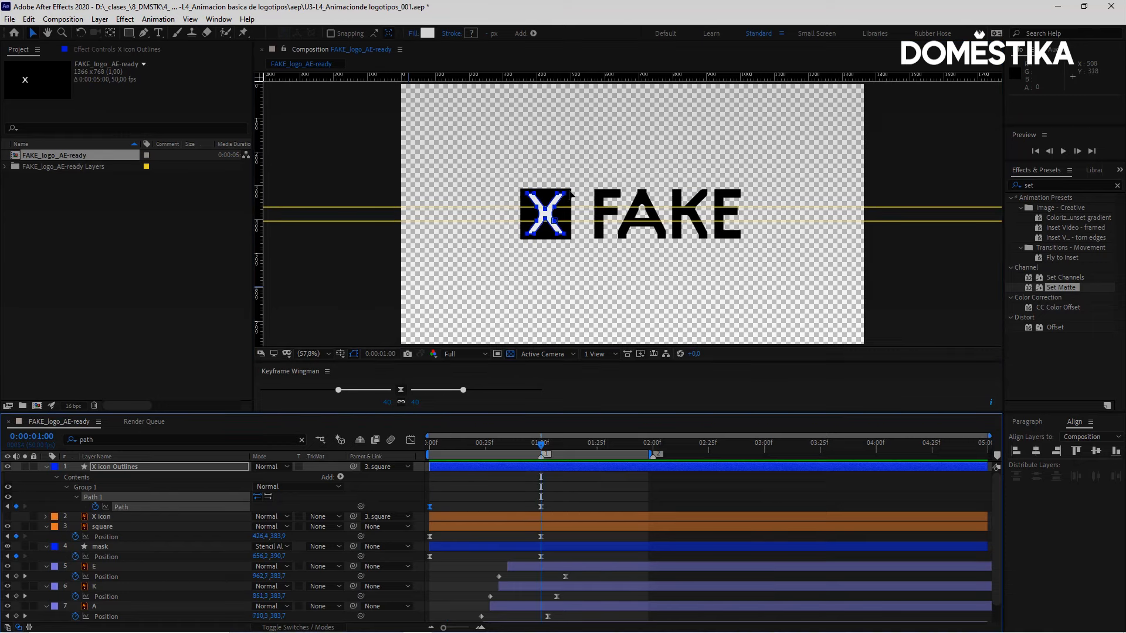
left_click_drag(540, 445, 430, 445)
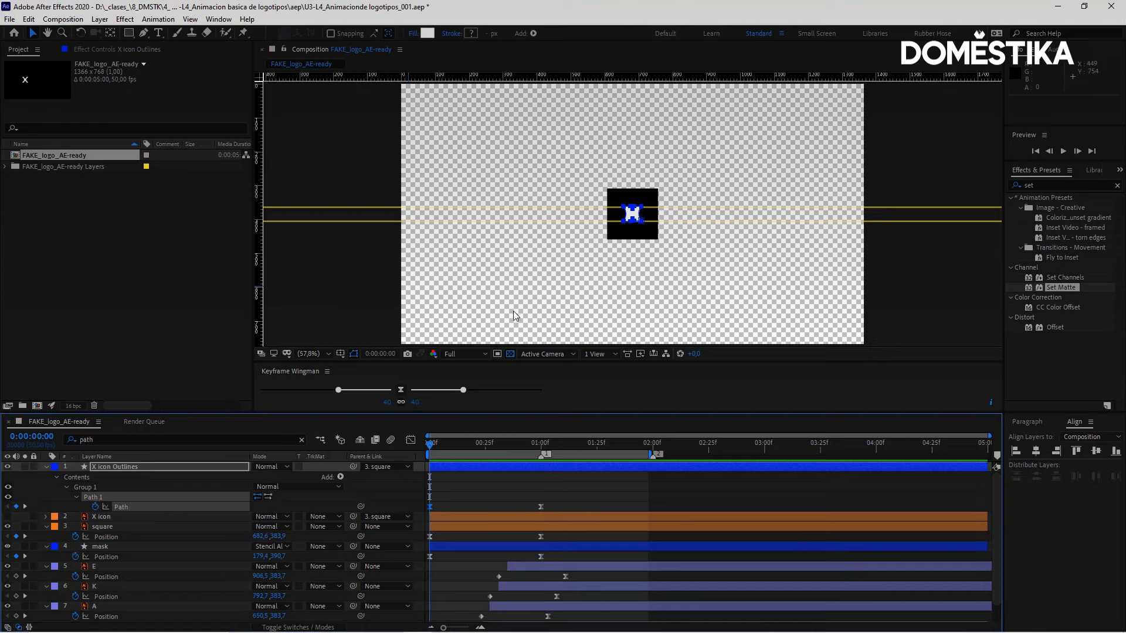
Keyframe the square layer's Rotation at 0° at 0:00:01:00 and at 45° at 0:00:00:00.
left_click(561, 493)
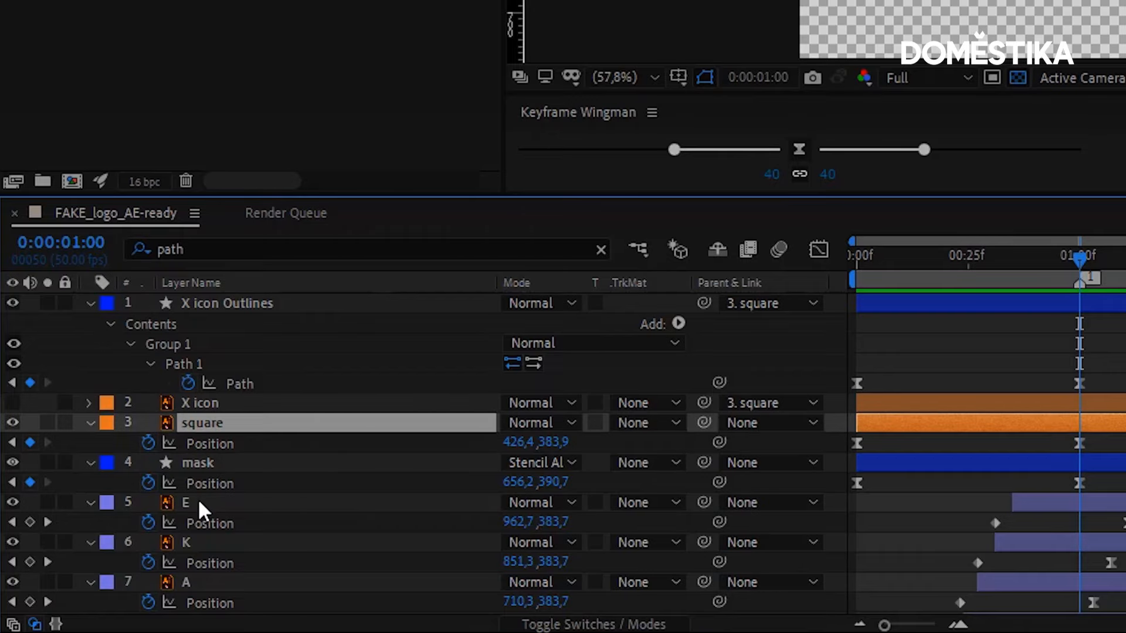
key("r")
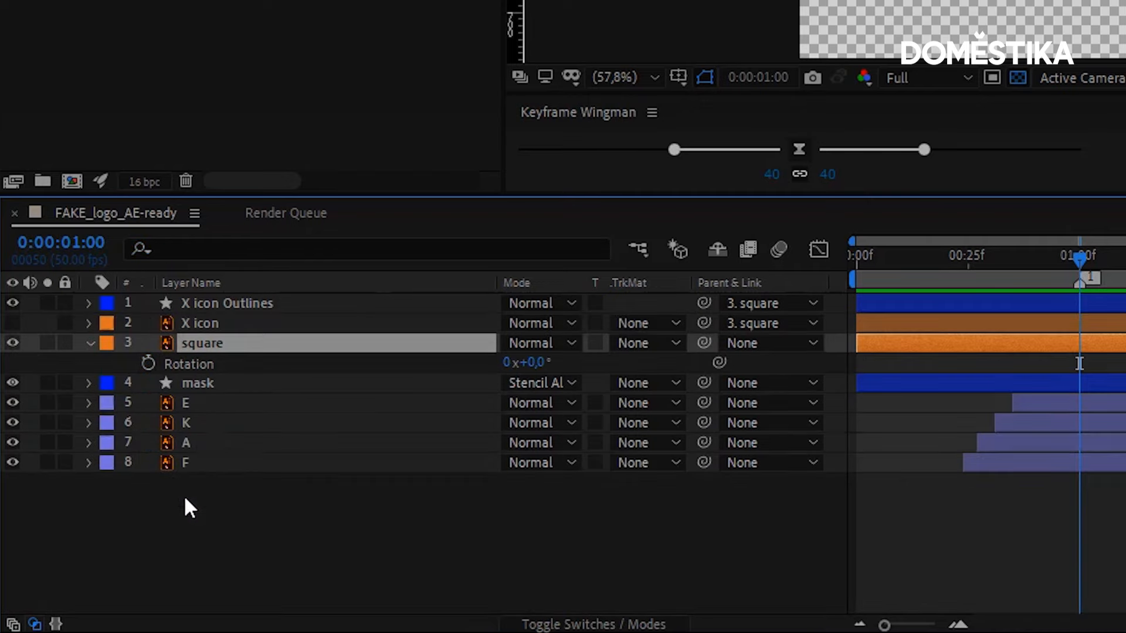
left_click(148, 363)
left_click_drag(962, 255, 822, 279)
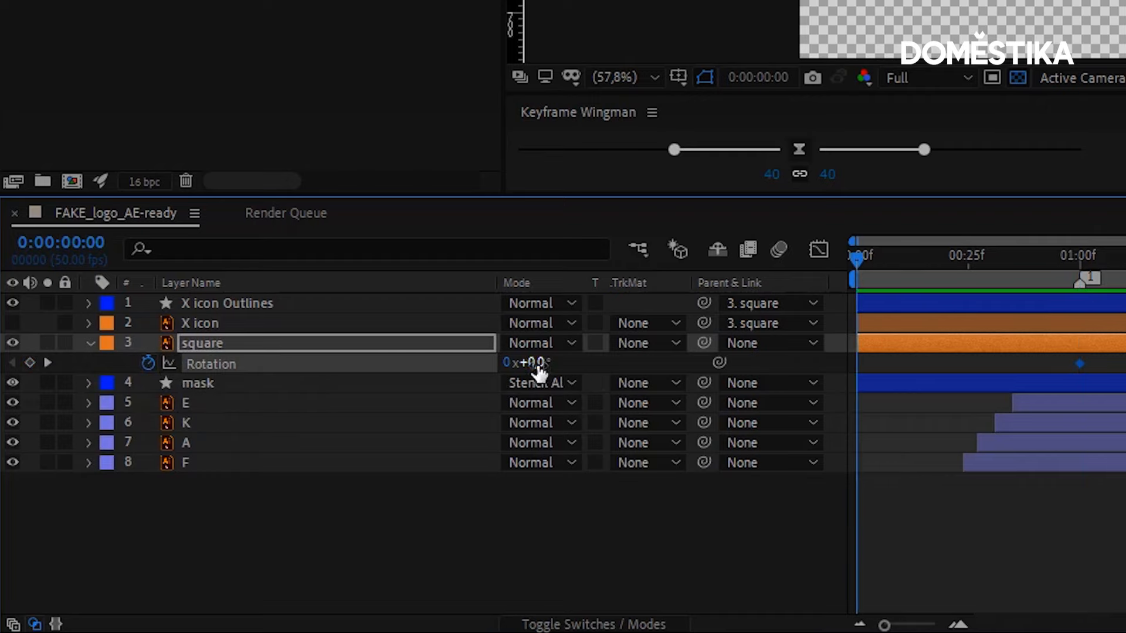
type("45")
left_click(597, 551)
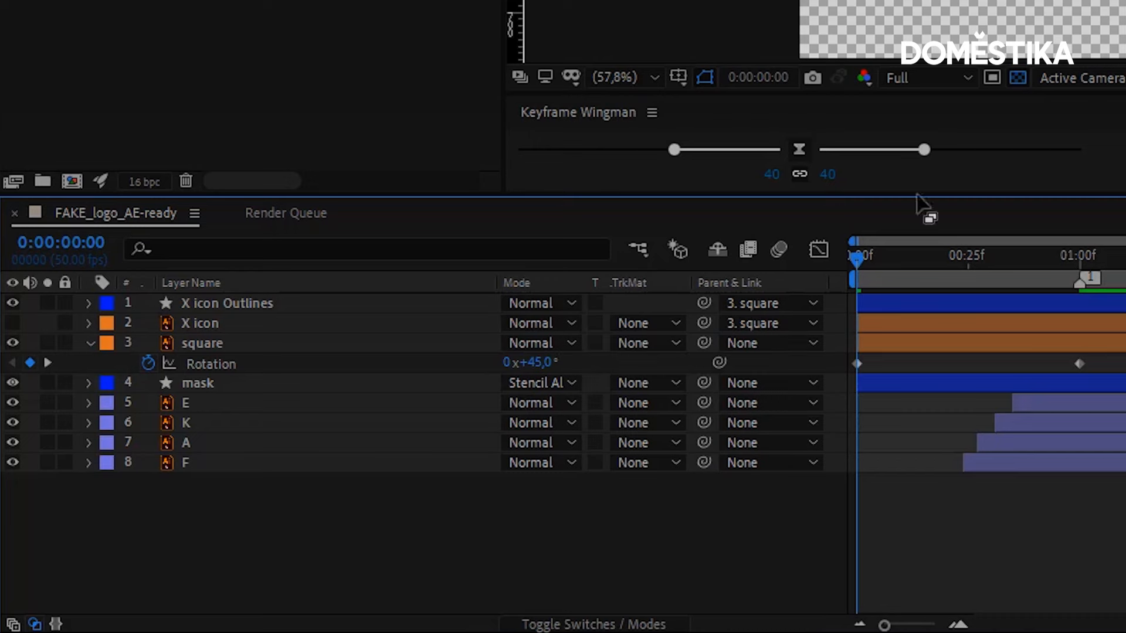
left_click(205, 304)
left_click(215, 344)
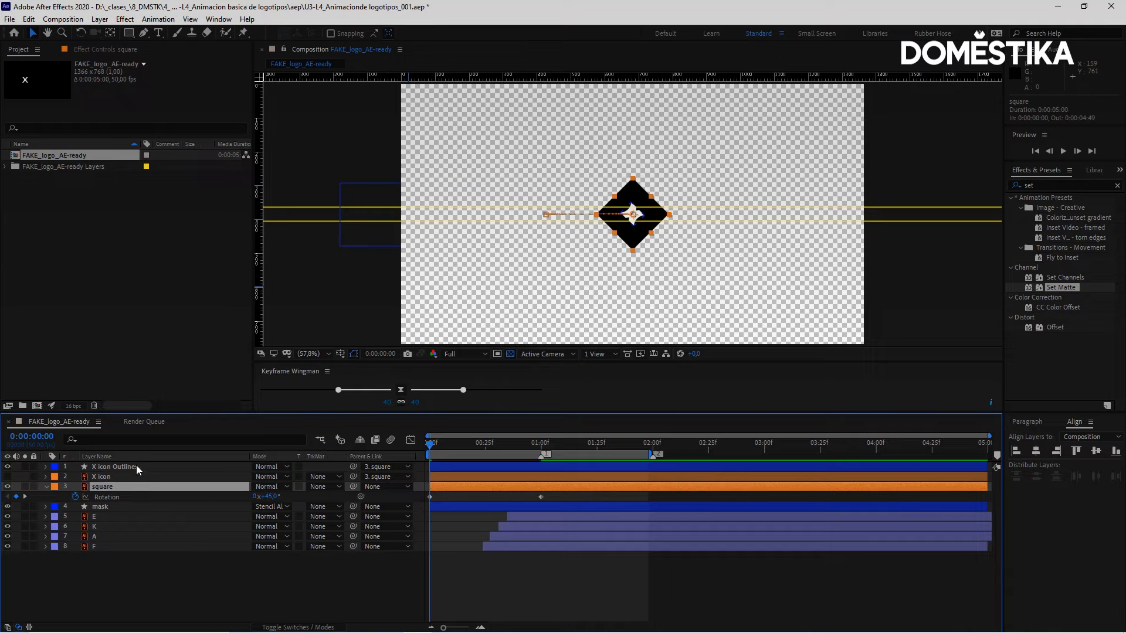
left_click(136, 466)
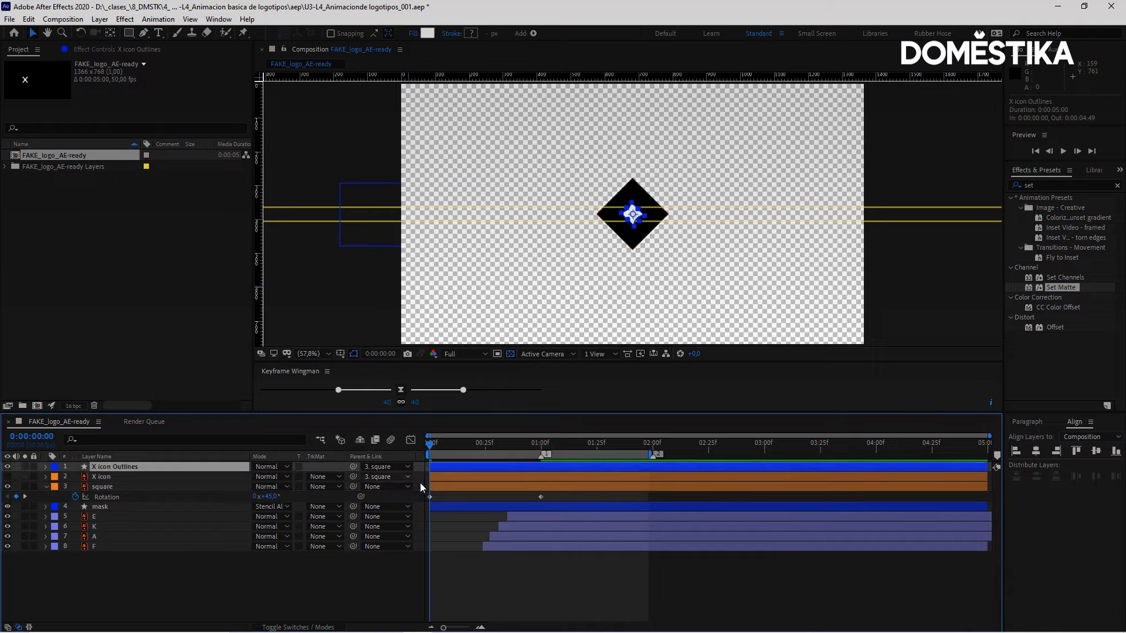
Move the square's final Rotation keyframe to 0:00:00:25, ease it to 67 with Keyframe Wingman, and preview the spin.
left_click_drag(452, 441, 488, 466)
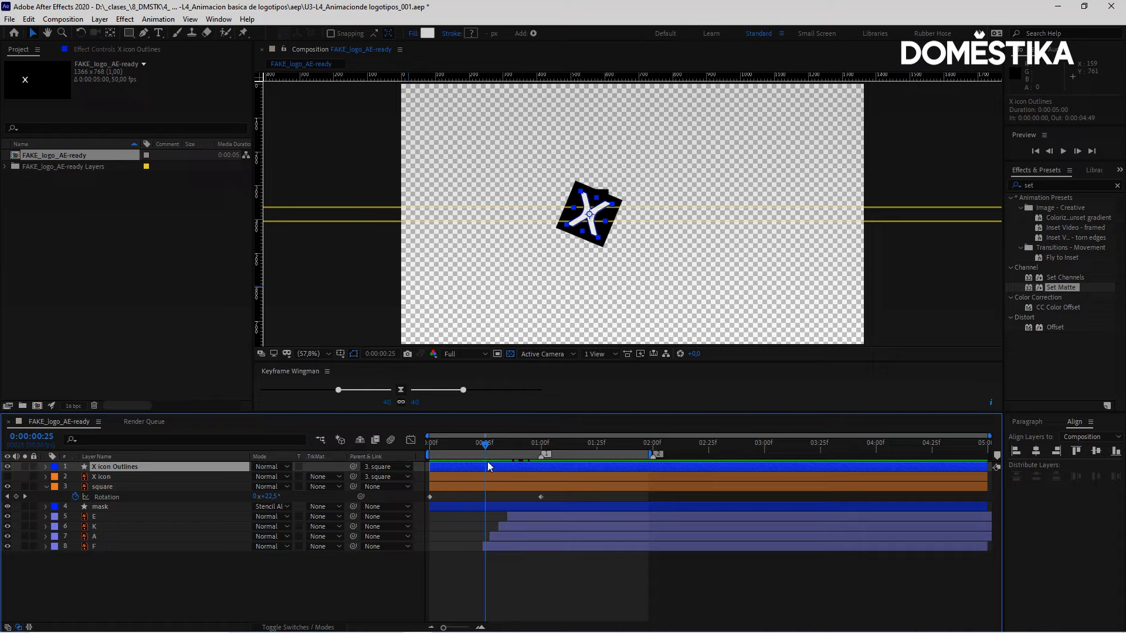
left_click_drag(540, 497, 461, 508)
left_click_drag(463, 390, 501, 392)
key("space")
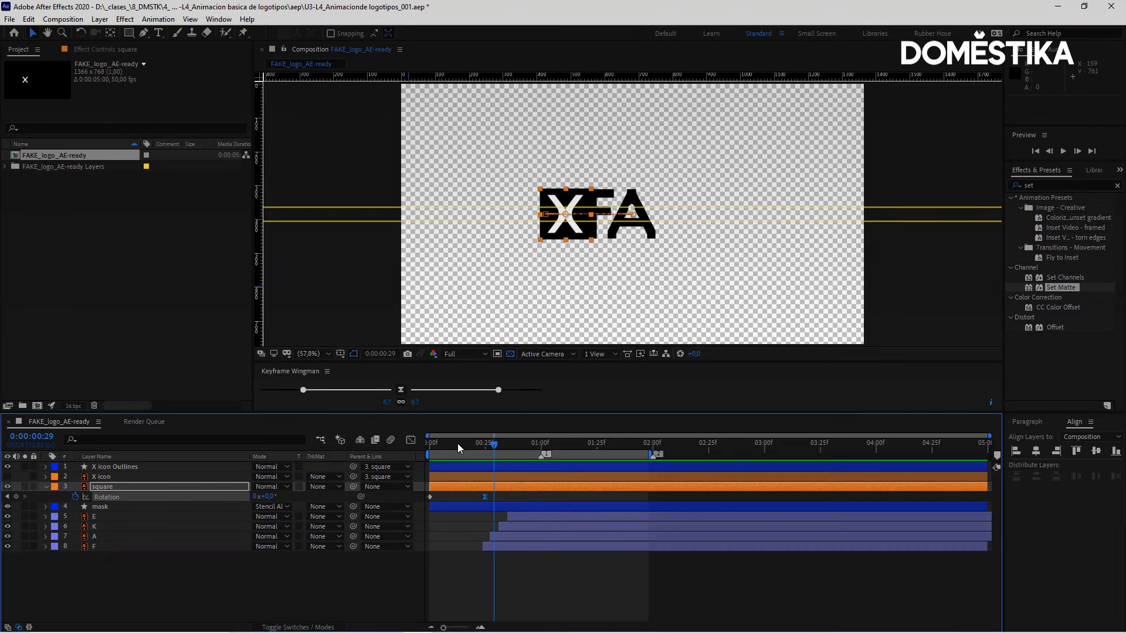
left_click_drag(456, 444, 423, 456)
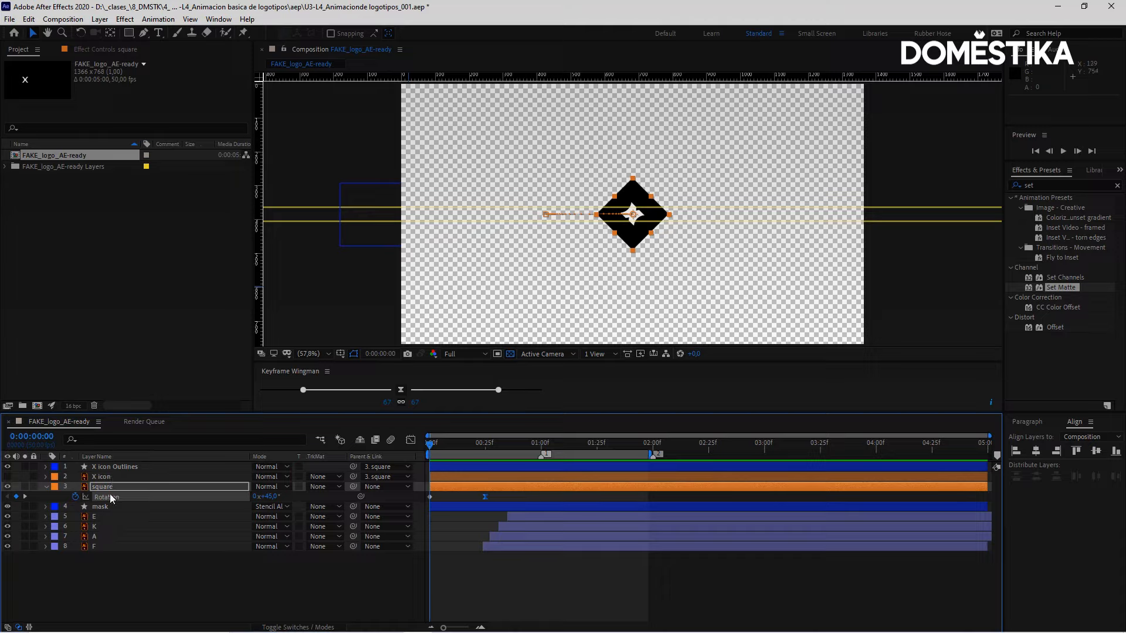
Keyframe the square layer's Scale at 100% at 0:00:00:25 and at 50% at 0:00:00:00.
left_click(109, 486)
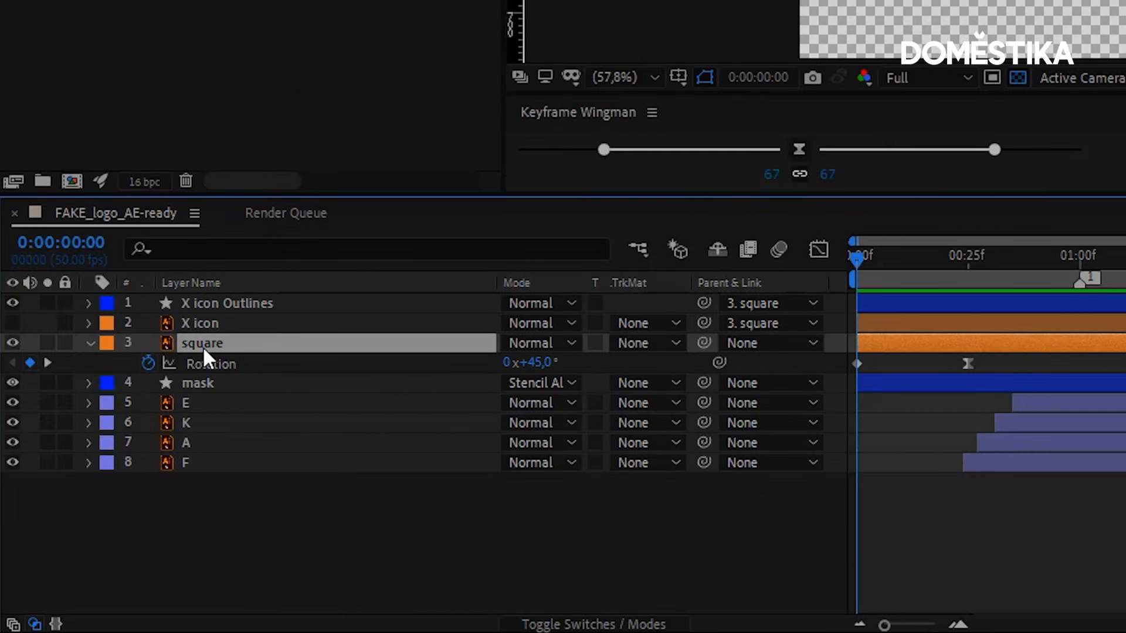
key("s")
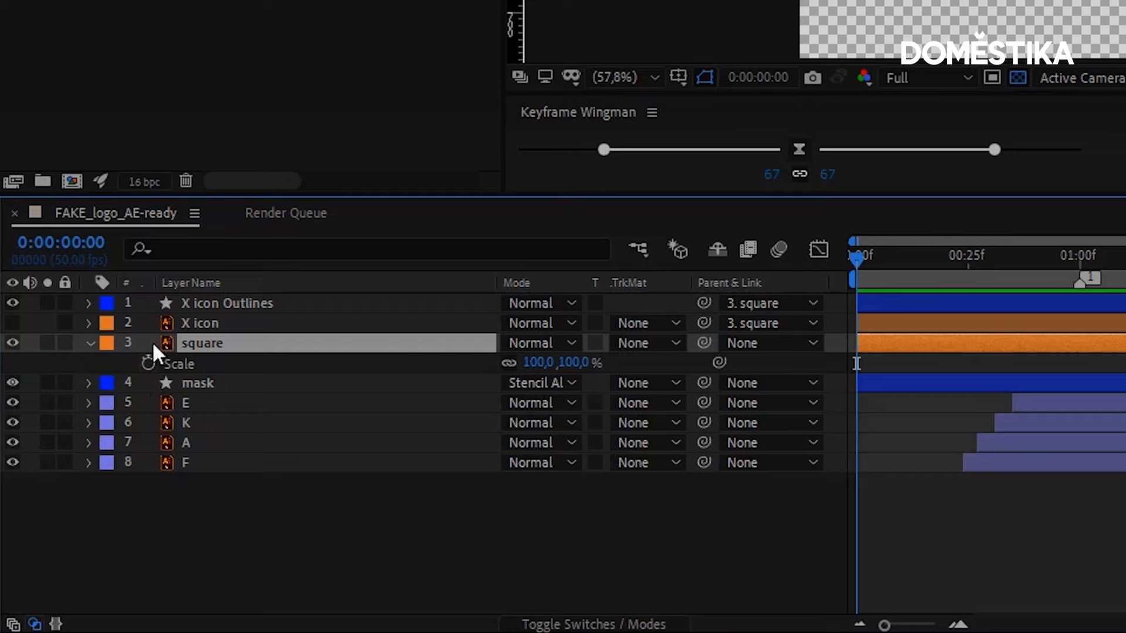
left_click_drag(933, 263, 968, 267)
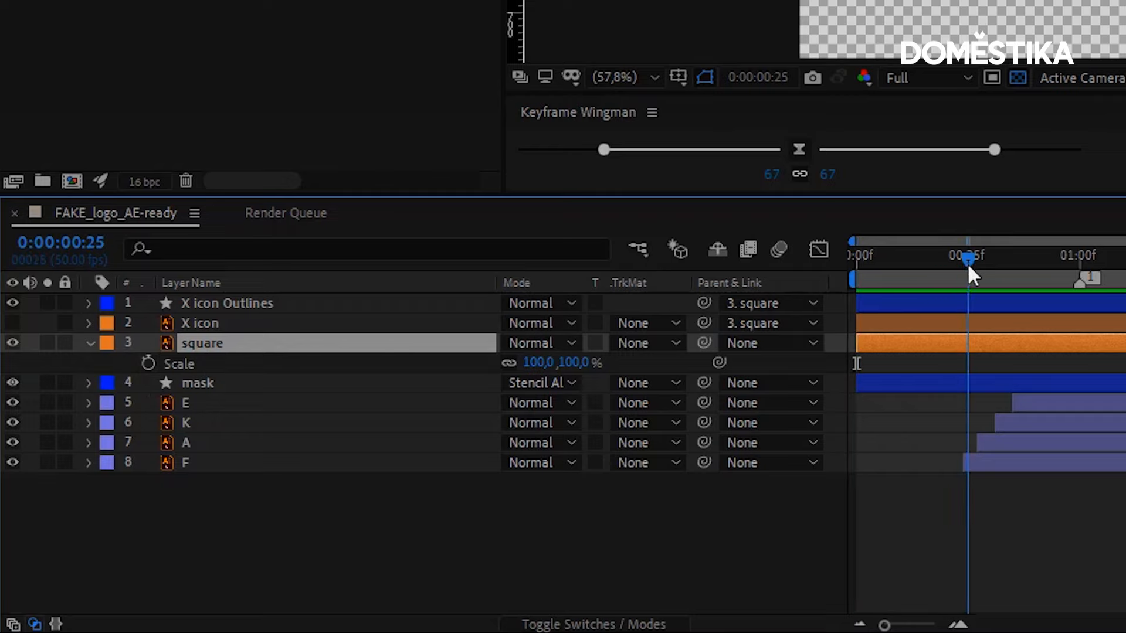
left_click(147, 363)
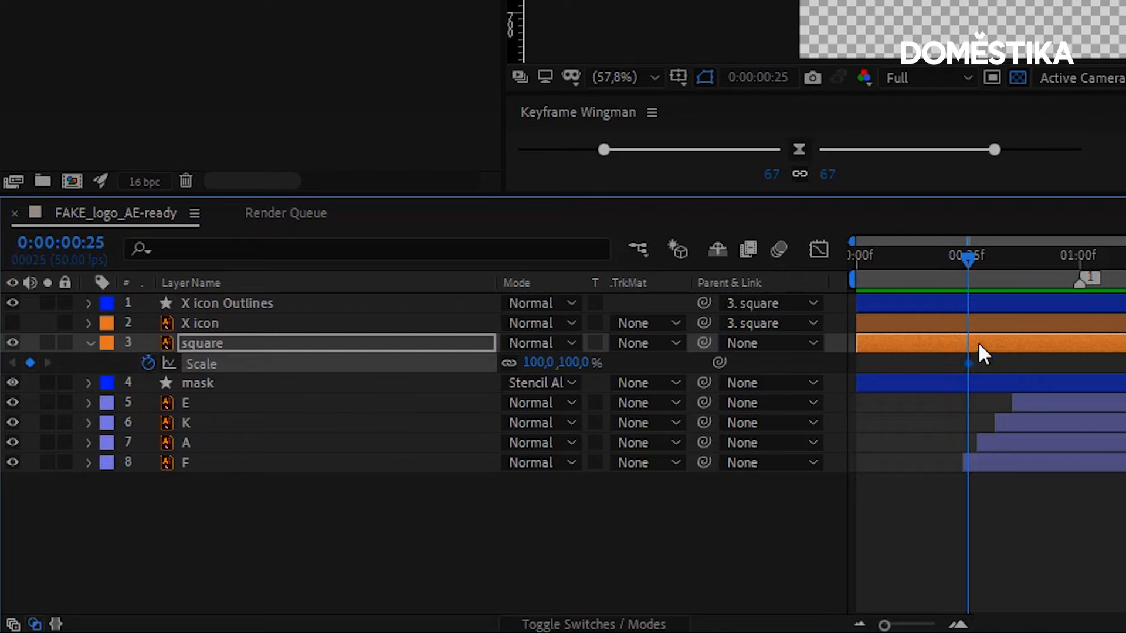
left_click_drag(939, 257, 805, 265)
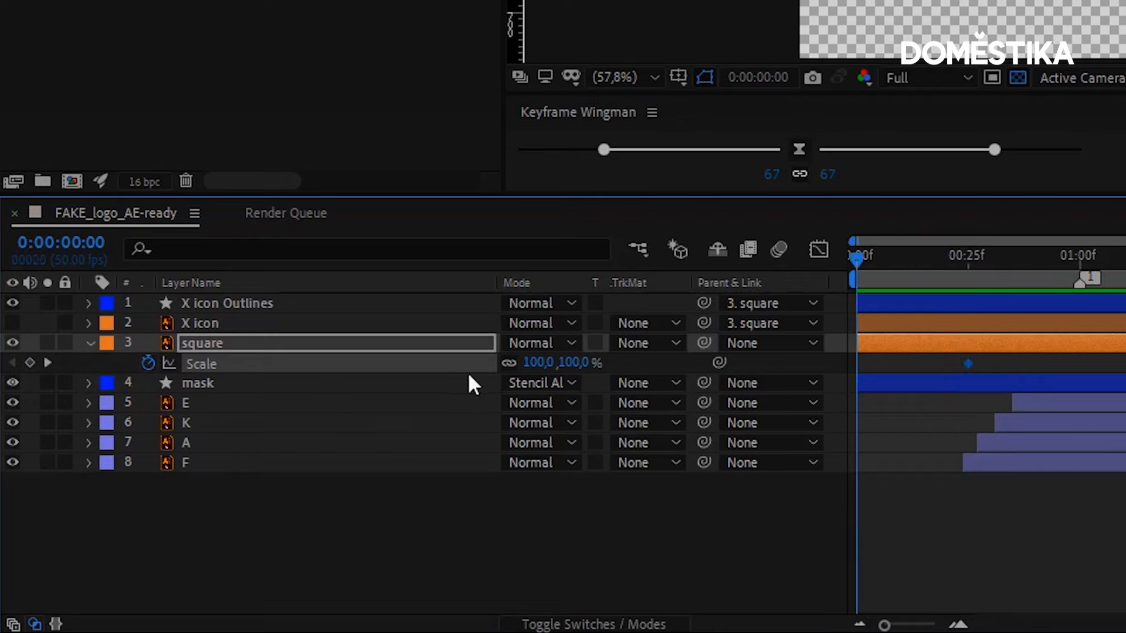
left_click(536, 362)
type("50")
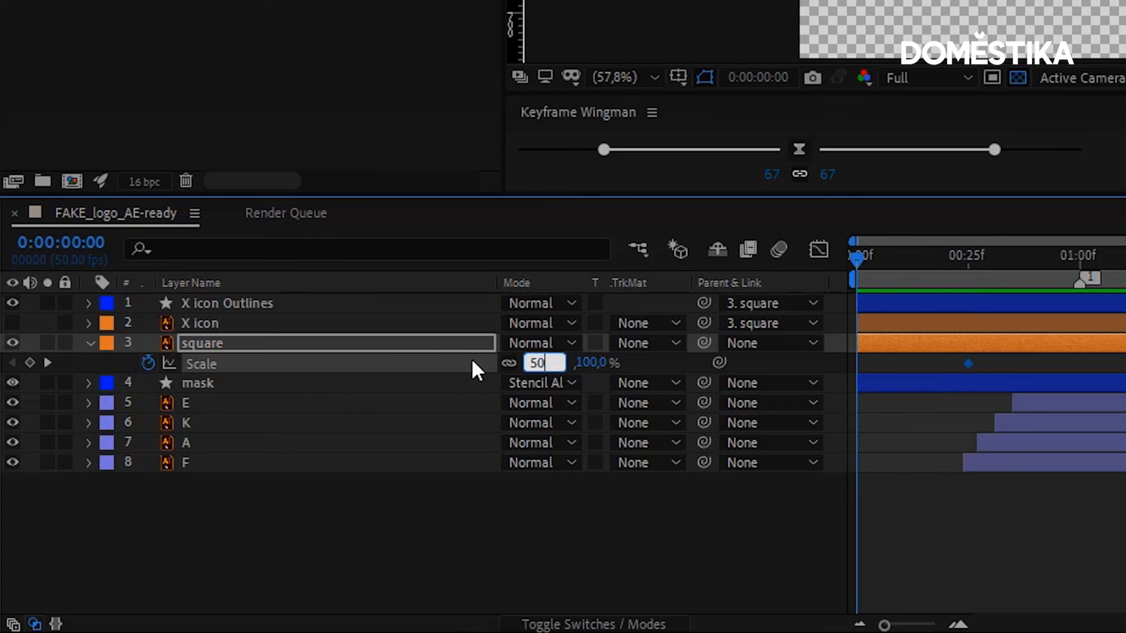
key("Return")
left_click(997, 369)
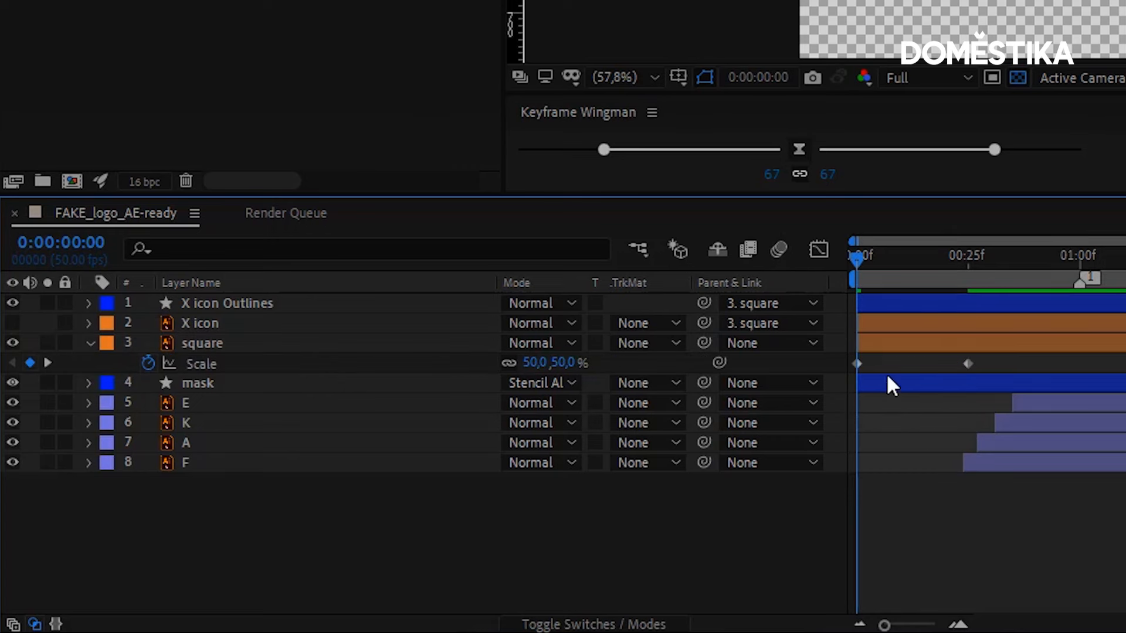
Ease the square's final Scale keyframe to 73 with Keyframe Wingman and preview the growth.
left_click(968, 364)
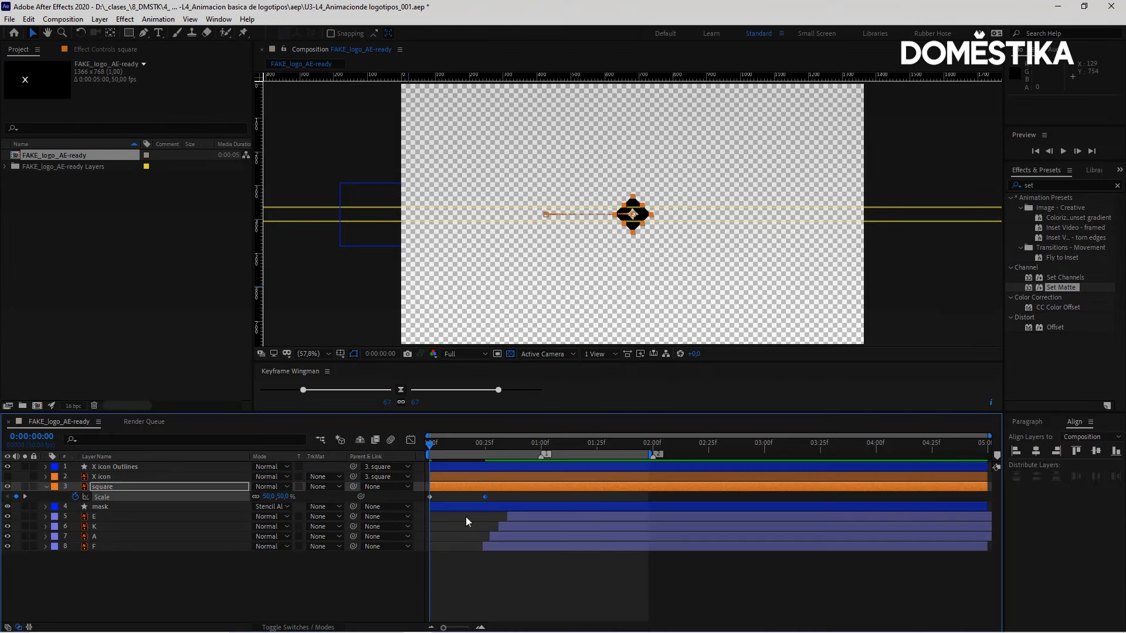
left_click_drag(501, 391, 508, 390)
key("space")
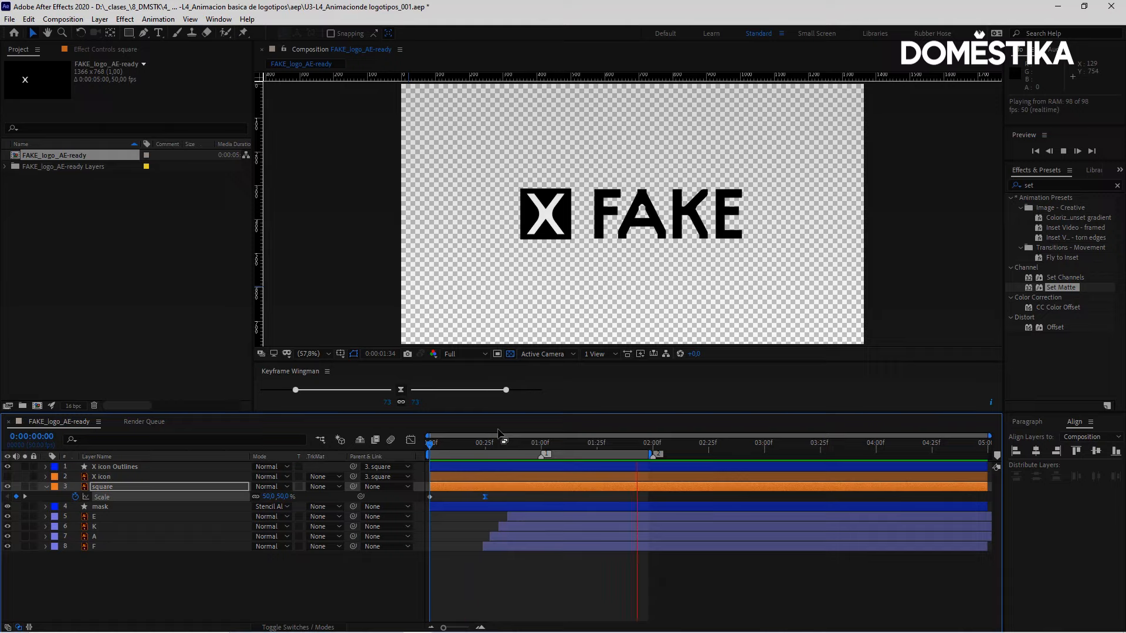
key("space")
Save the project at 0:00:00:27, and switch briefly to Photoshop to check the planning sketch for the letters.
mouse_move(493, 454)
left_mouse_down()
mouse_move(515, 454)
mouse_move(491, 460)
left_mouse_up()
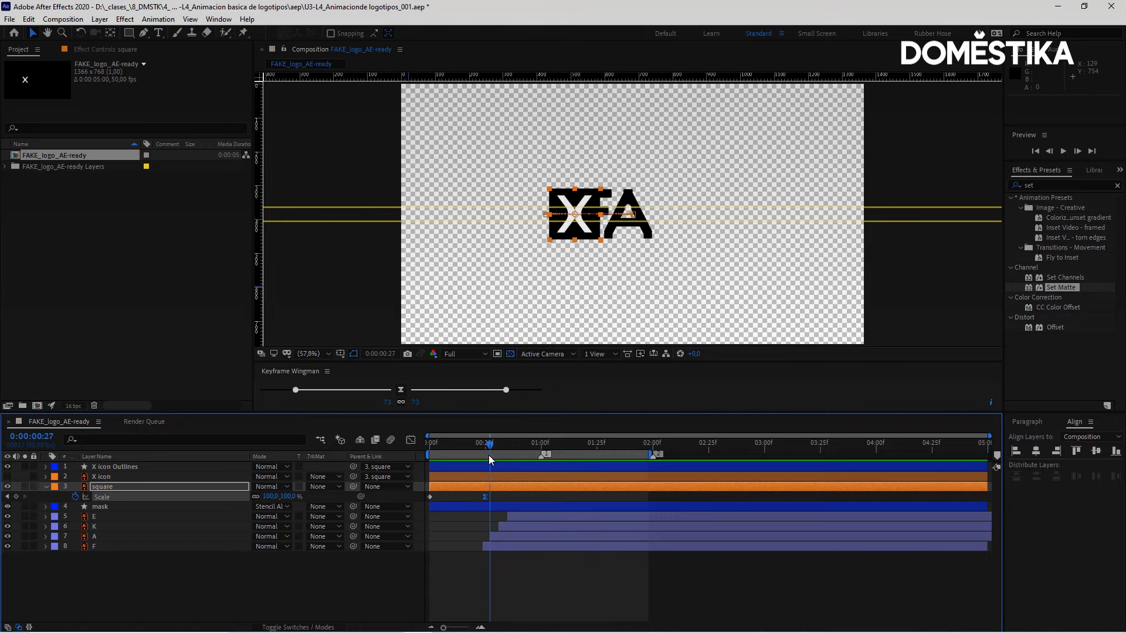
key("ctrl+s")
left_click(361, 621)
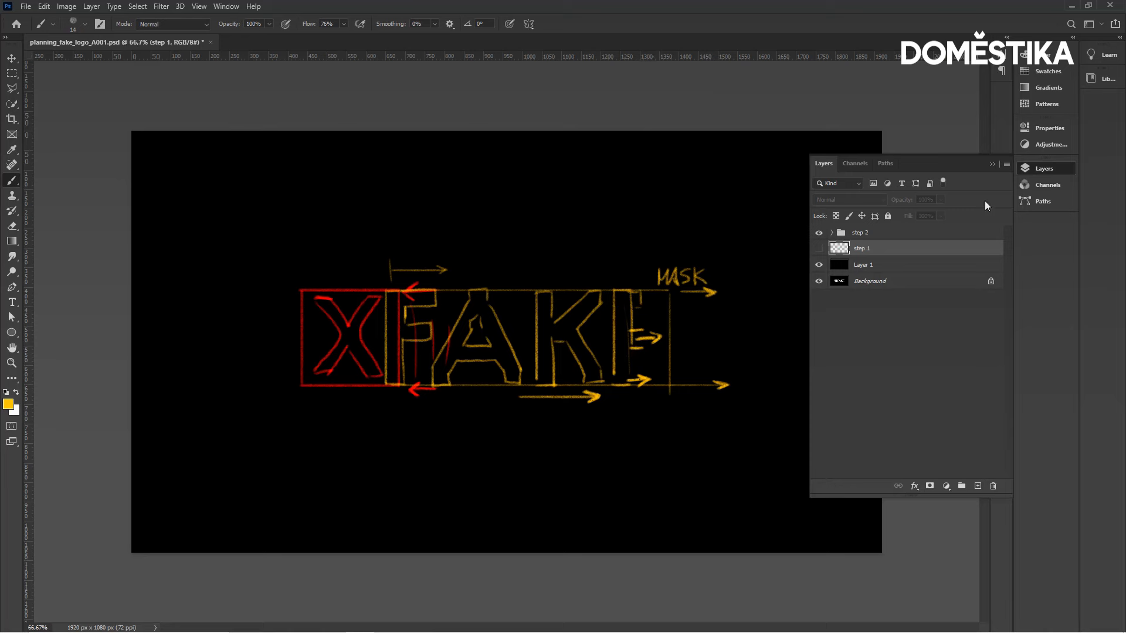
left_click(1071, 5)
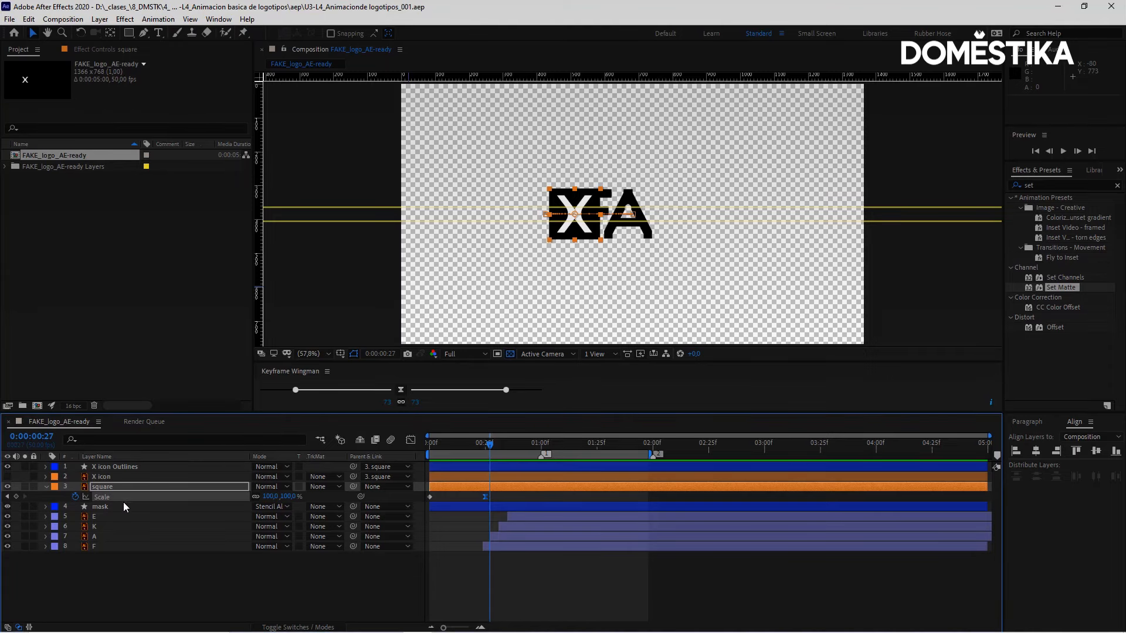
Create shapes from the E vector layer and keep the new outline layer selected.
left_click(108, 516)
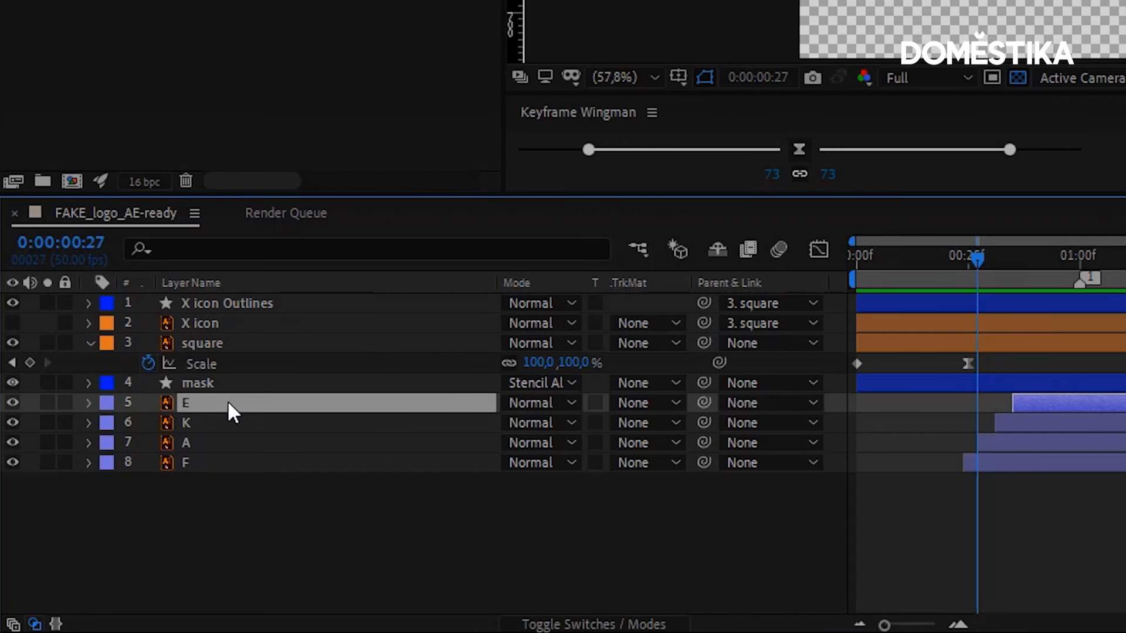
right_click(228, 402)
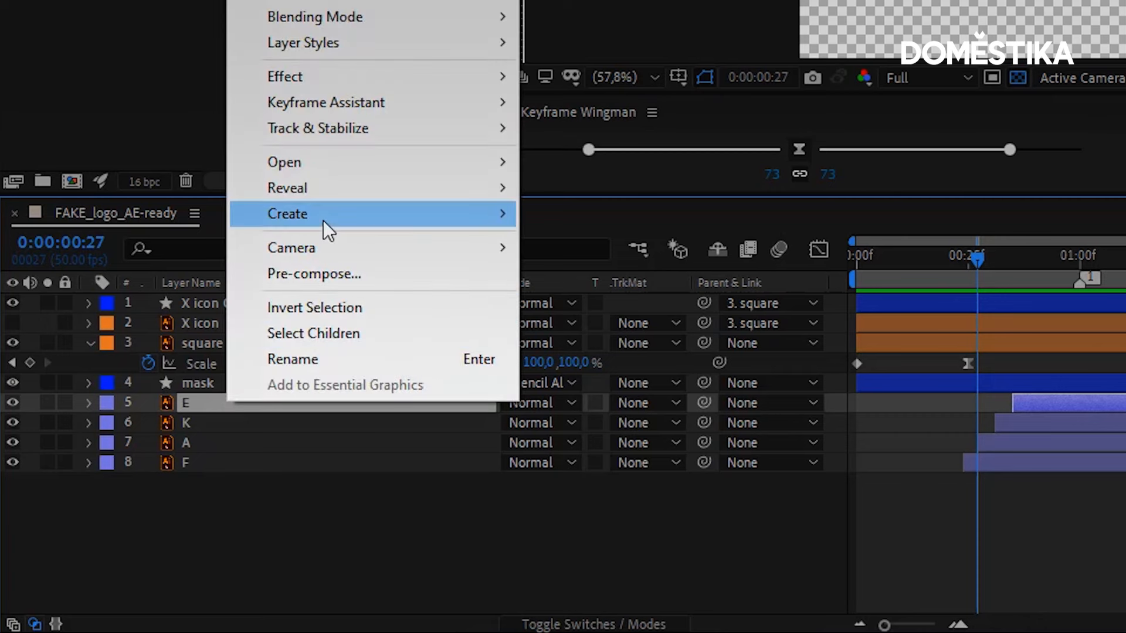
mouse_move(325, 221)
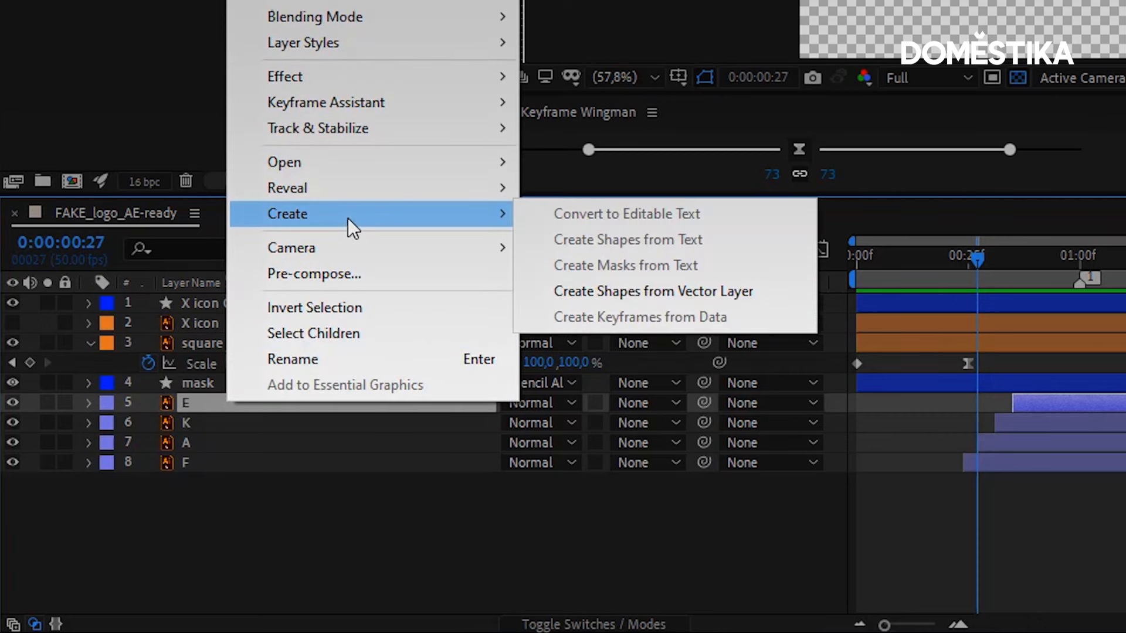
left_click(639, 296)
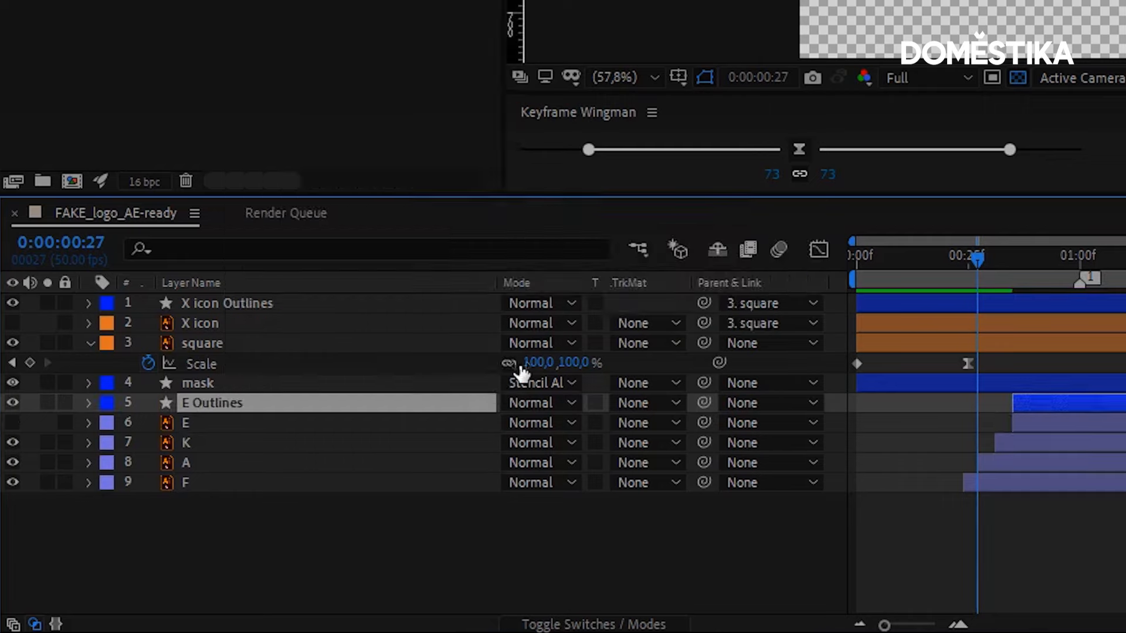
left_click(188, 418)
key("ctrl+Up")
key("ctrl+Down")
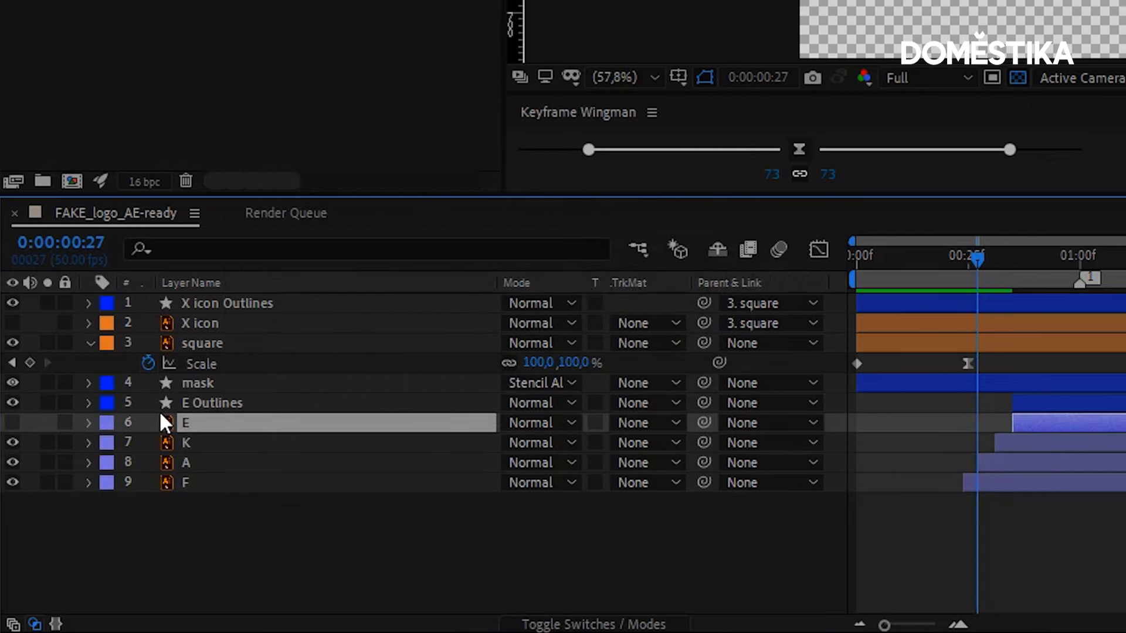
key("ctrl+Up")
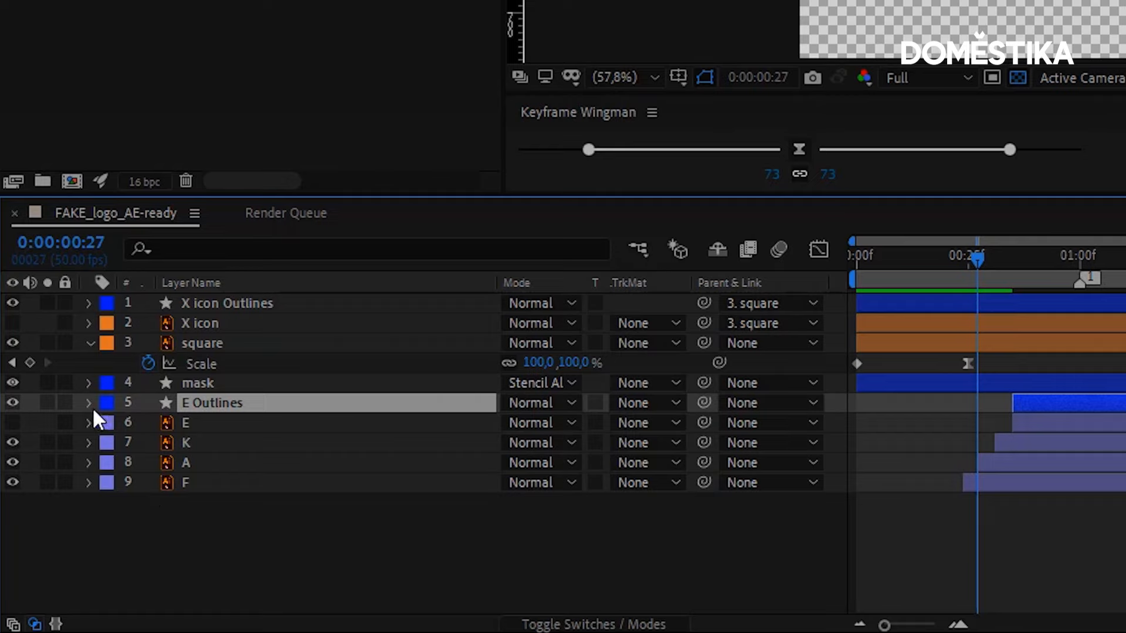
Filter the E outline layer's properties by "path" and set a Path keyframe at 0:00:01:09.
left_click(181, 246)
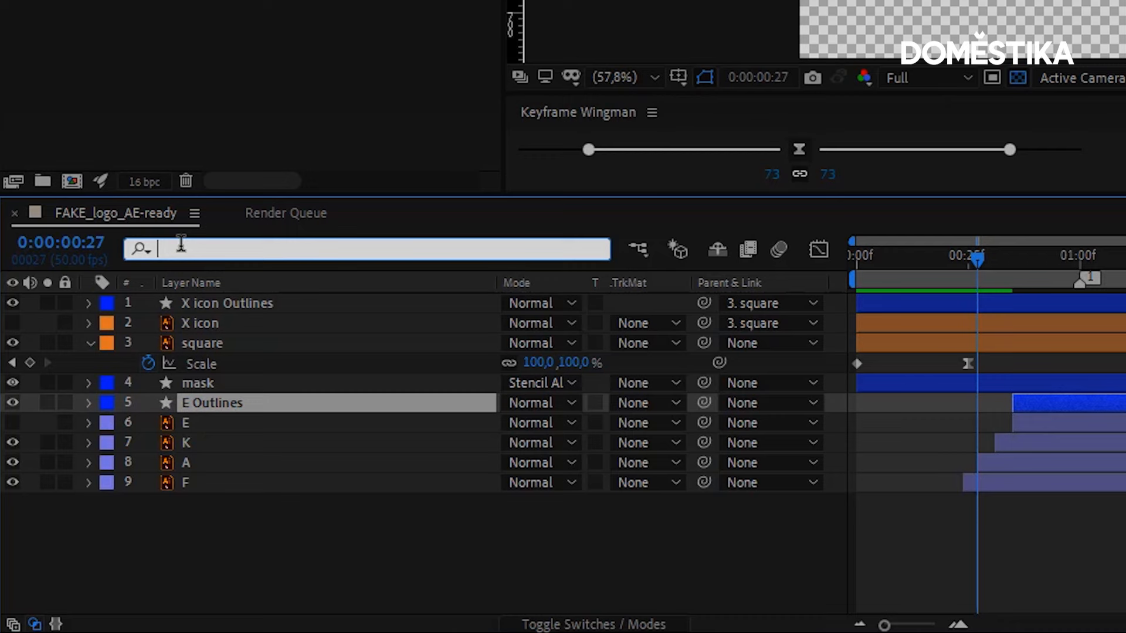
type("path")
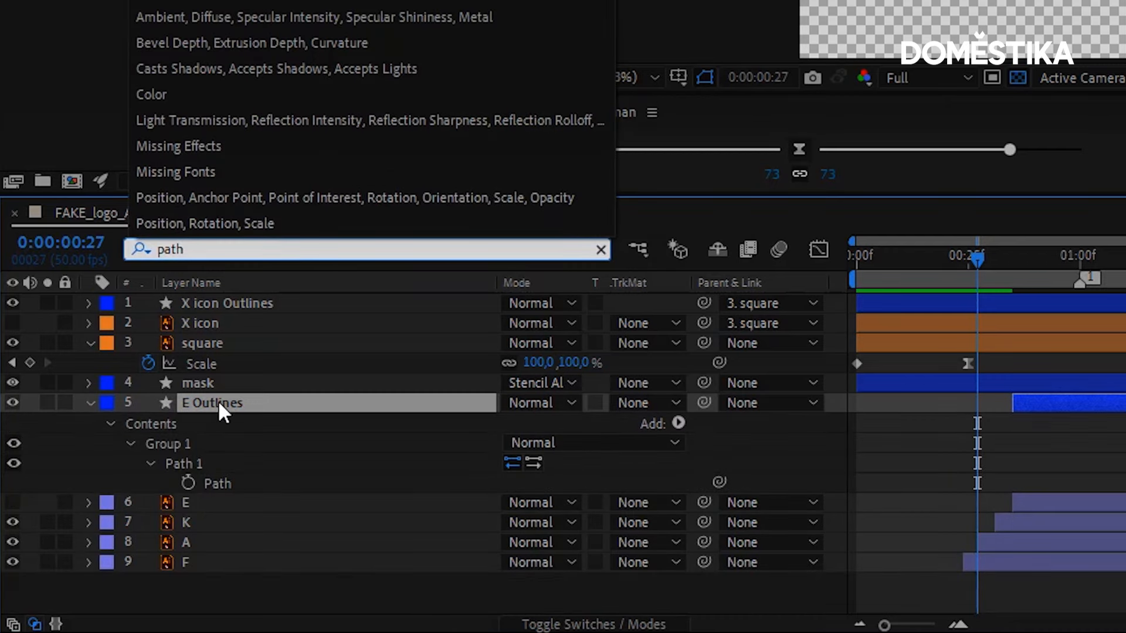
key("Return")
key("space")
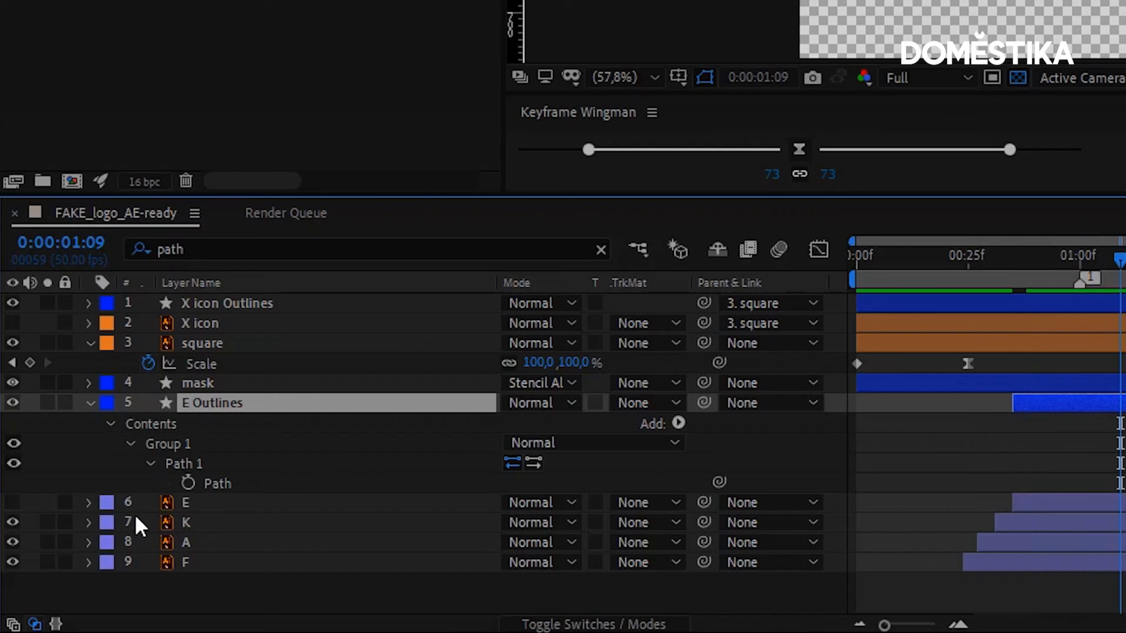
left_click(188, 483)
At 0:00:00:37, shorten the E's upper and lower arms by moving their end points toward the stem, and scrub through the growth.
left_click_drag(1118, 259, 1020, 267)
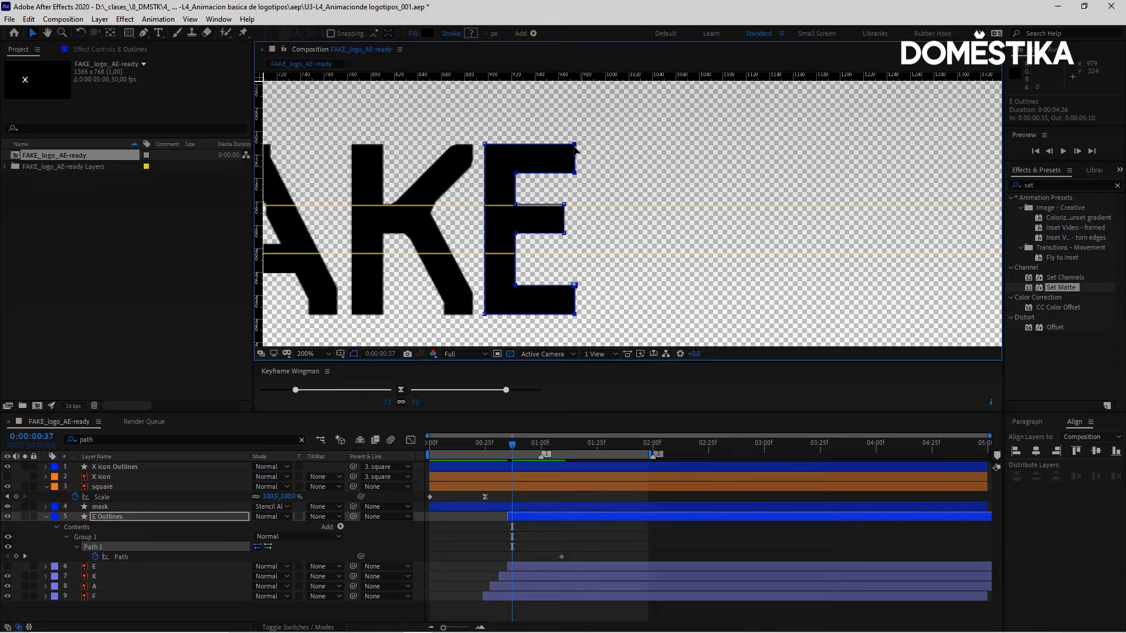
left_click_drag(577, 174, 523, 173)
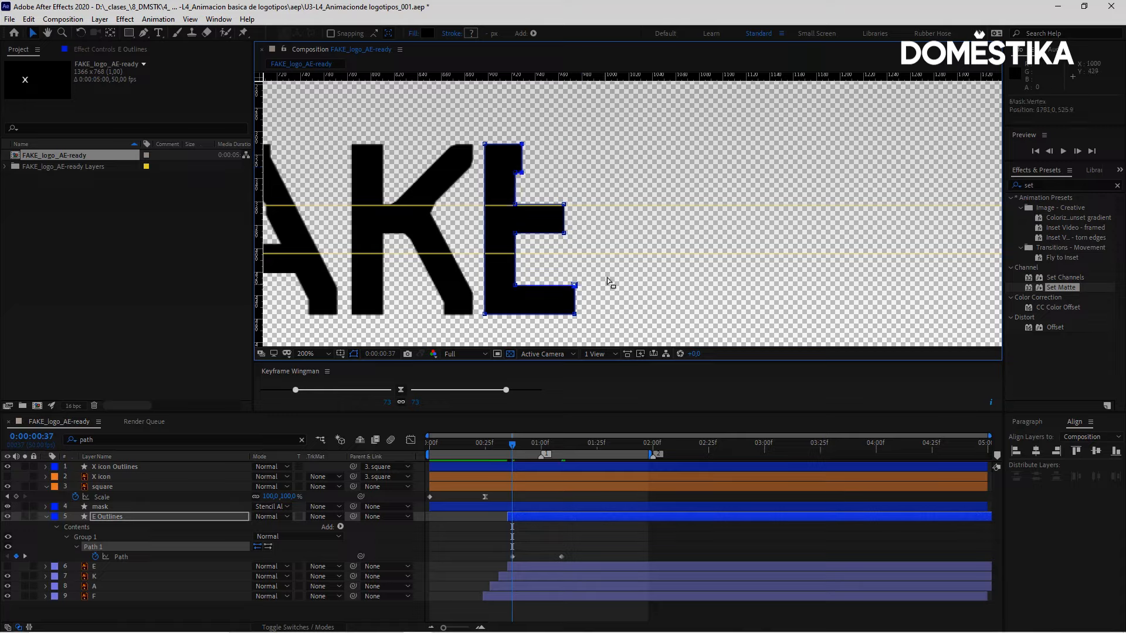
left_click_drag(573, 315, 521, 315)
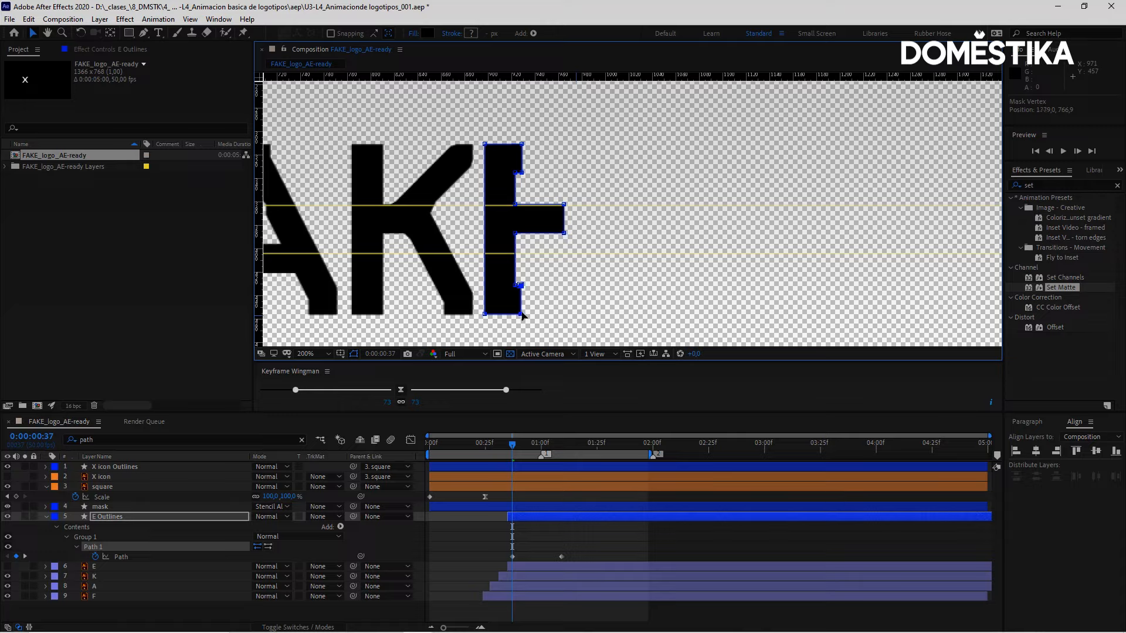
left_click_drag(514, 449, 554, 457)
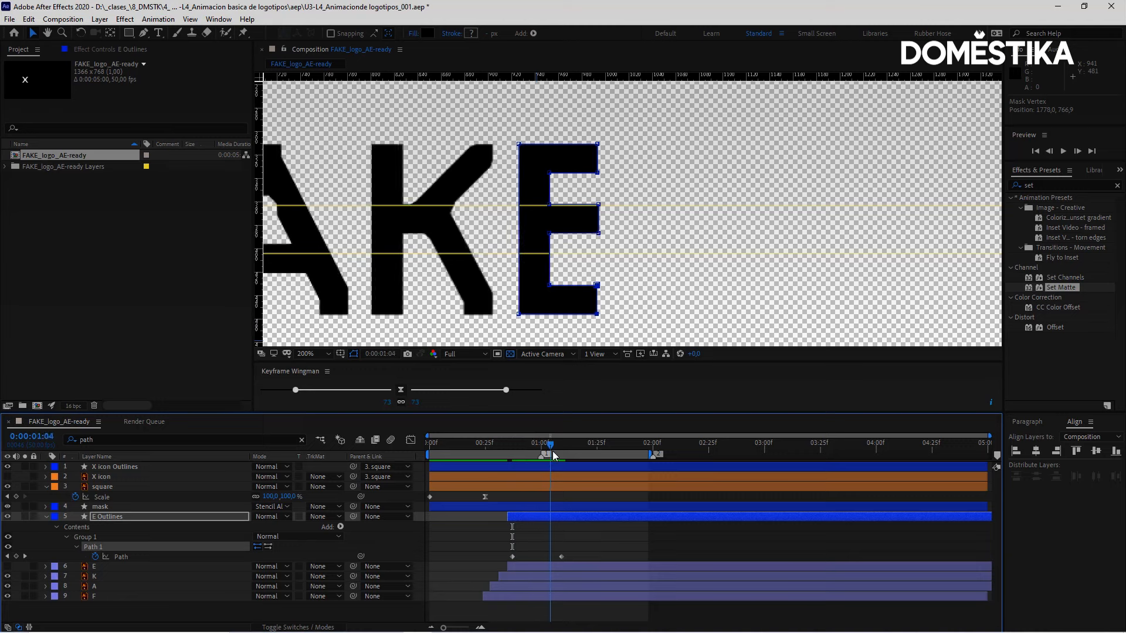
Fit the composition in view, move the E's final Path keyframe to 0:00:01:15, ease it to 91 with Keyframe Wingman, and preview.
left_click(305, 353)
left_click(314, 367)
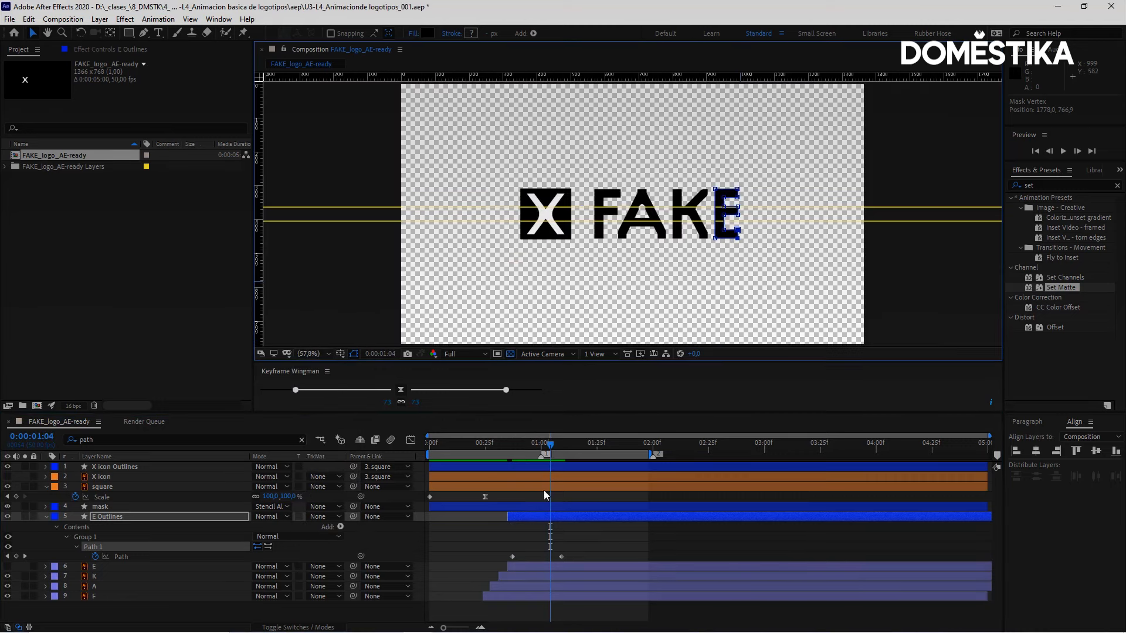
left_click_drag(562, 556, 574, 557)
left_click_drag(516, 391, 530, 390)
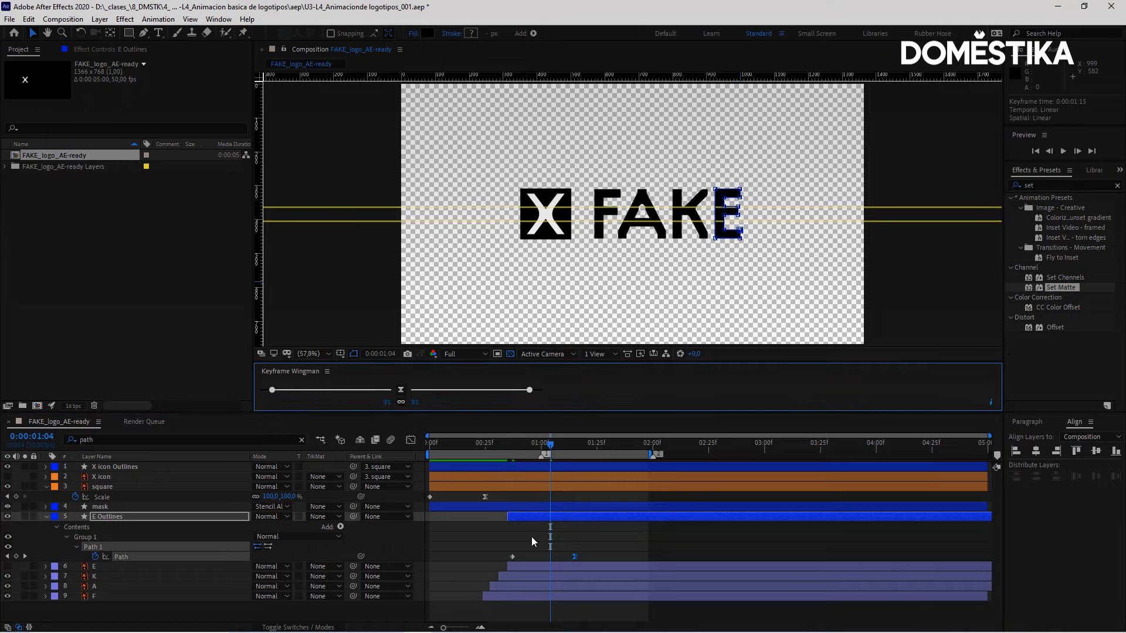
key("space")
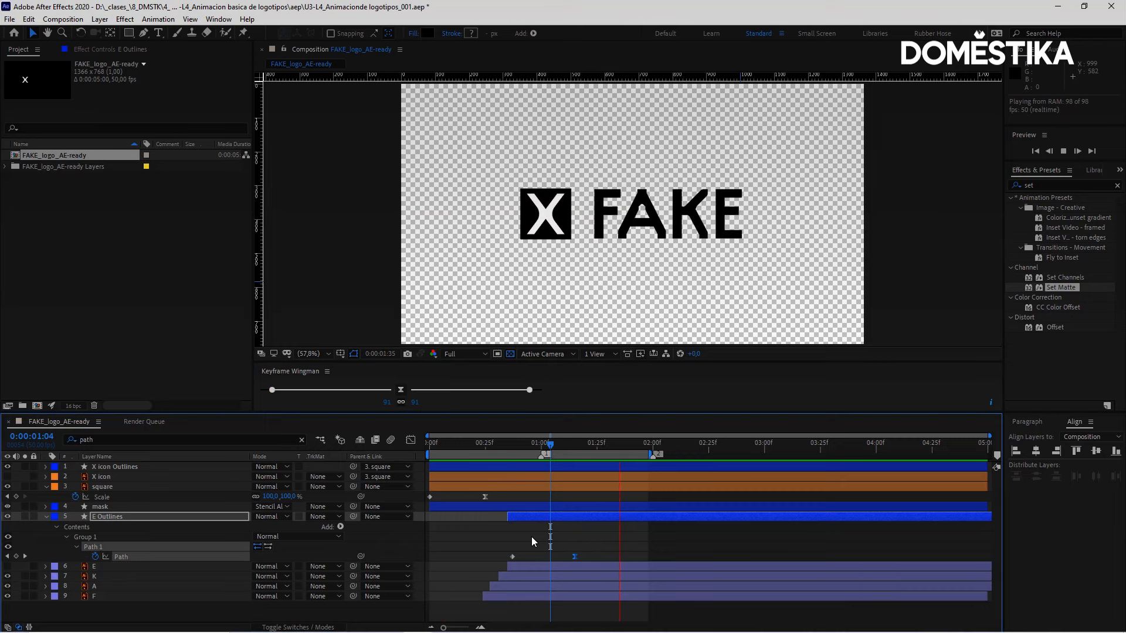